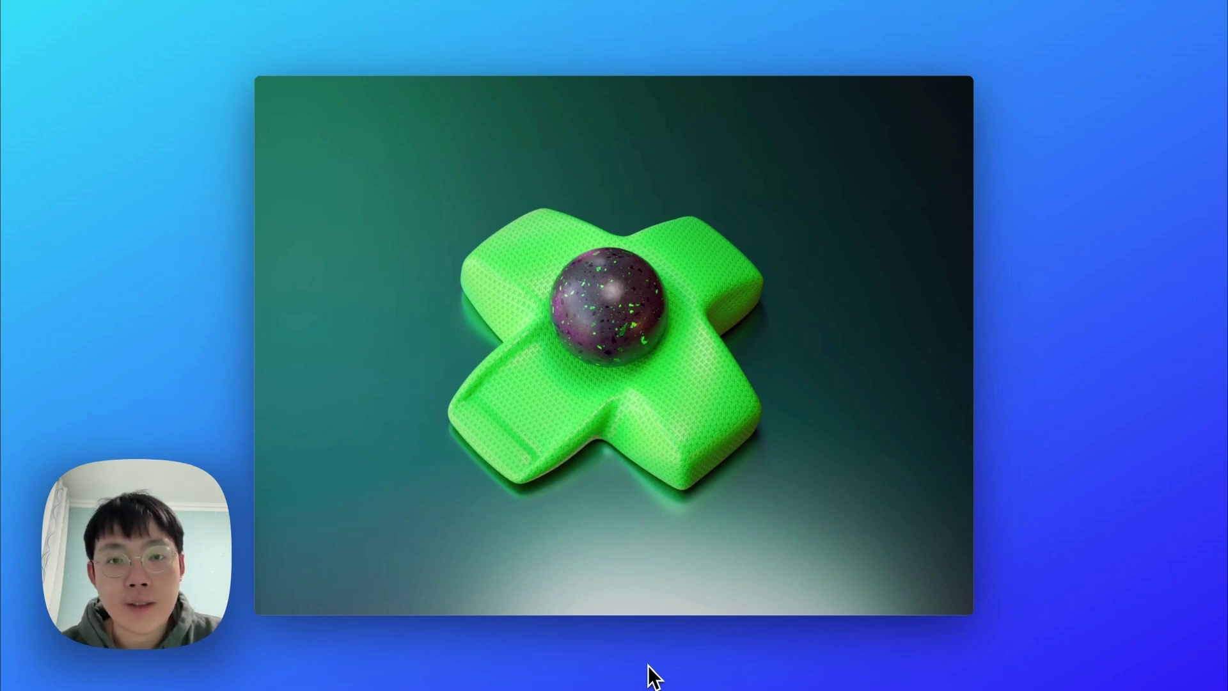
Play and scrub the Ball Rolling Animation clip in QuickTime to preview the ball rolling onto the cross.
{"action": "mouse_move", "coordinate": [624, 618]}
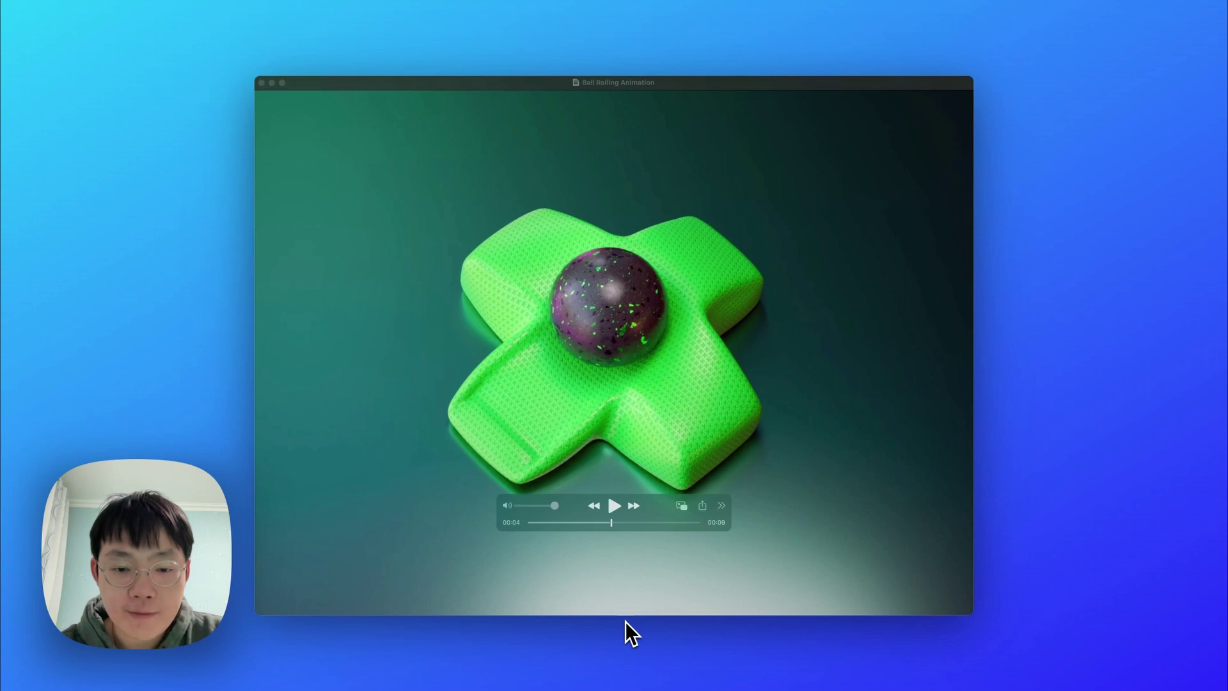
{"action": "left_click", "coordinate": [616, 510]}
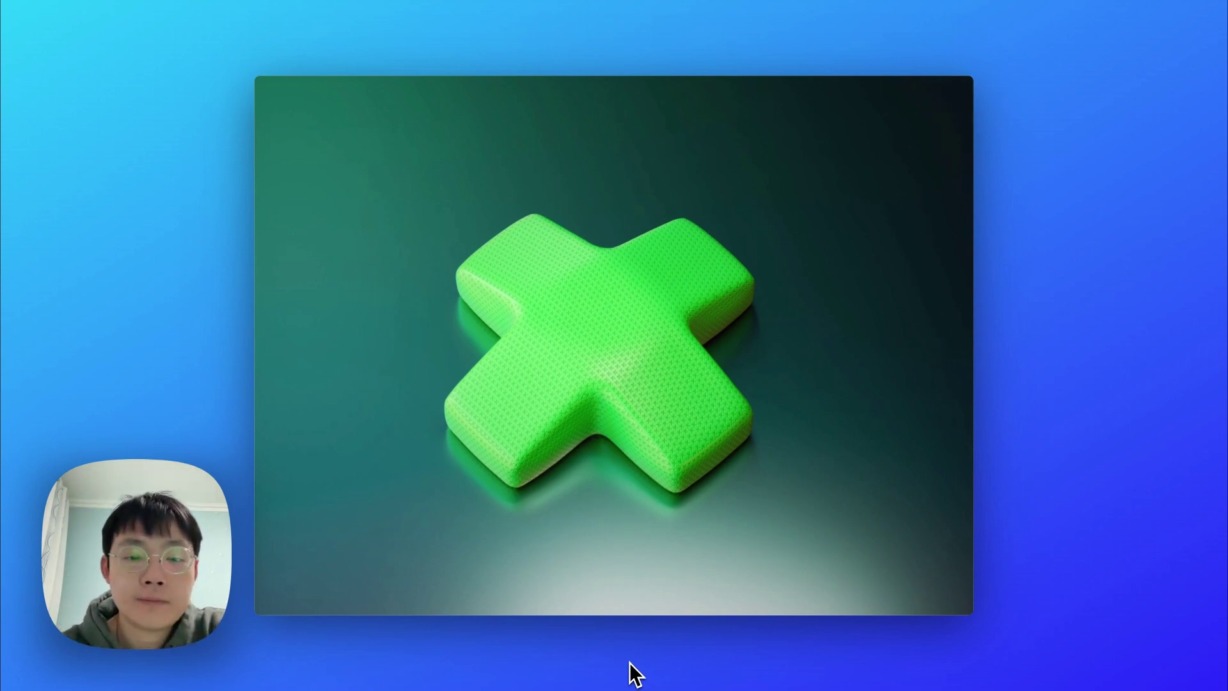
{"action": "mouse_move", "coordinate": [619, 526]}
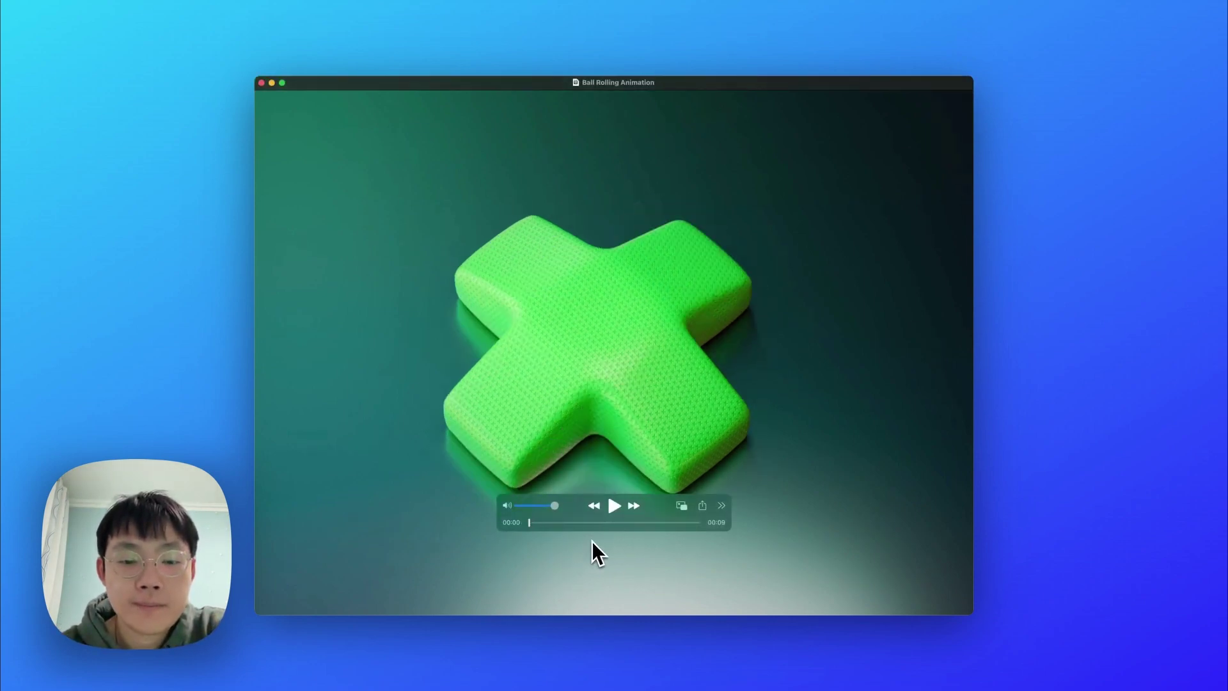
{"action": "left_click", "coordinate": [615, 505]}
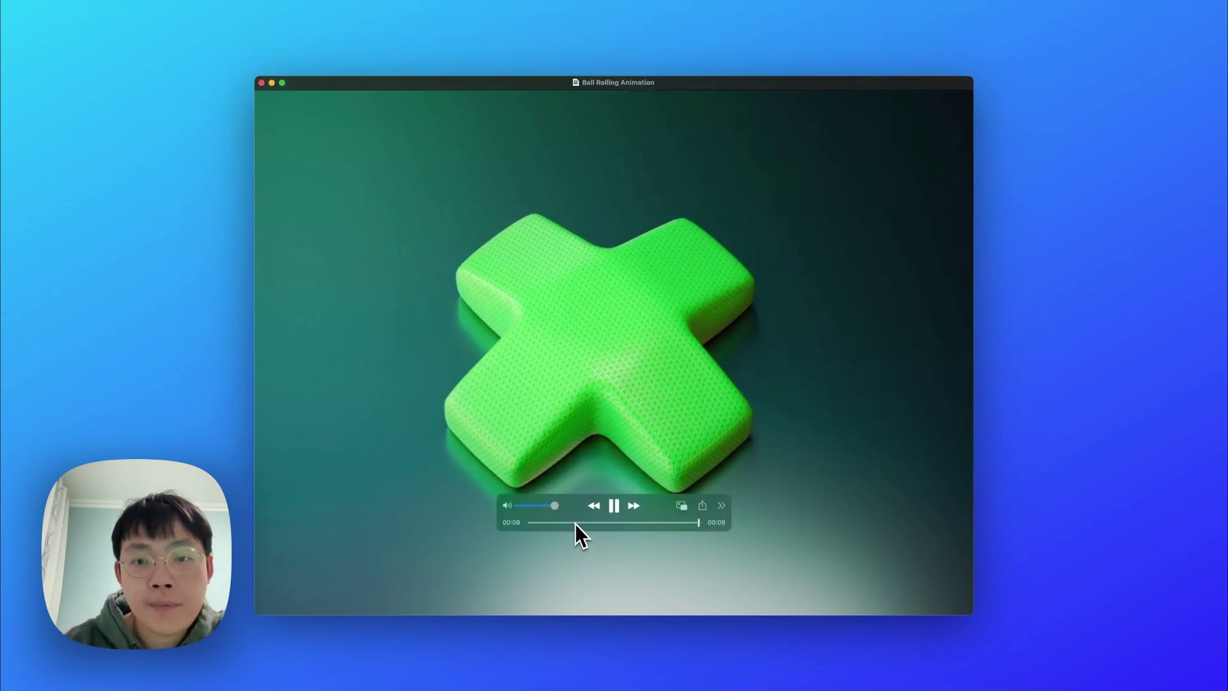
{"action": "left_click", "coordinate": [574, 522]}
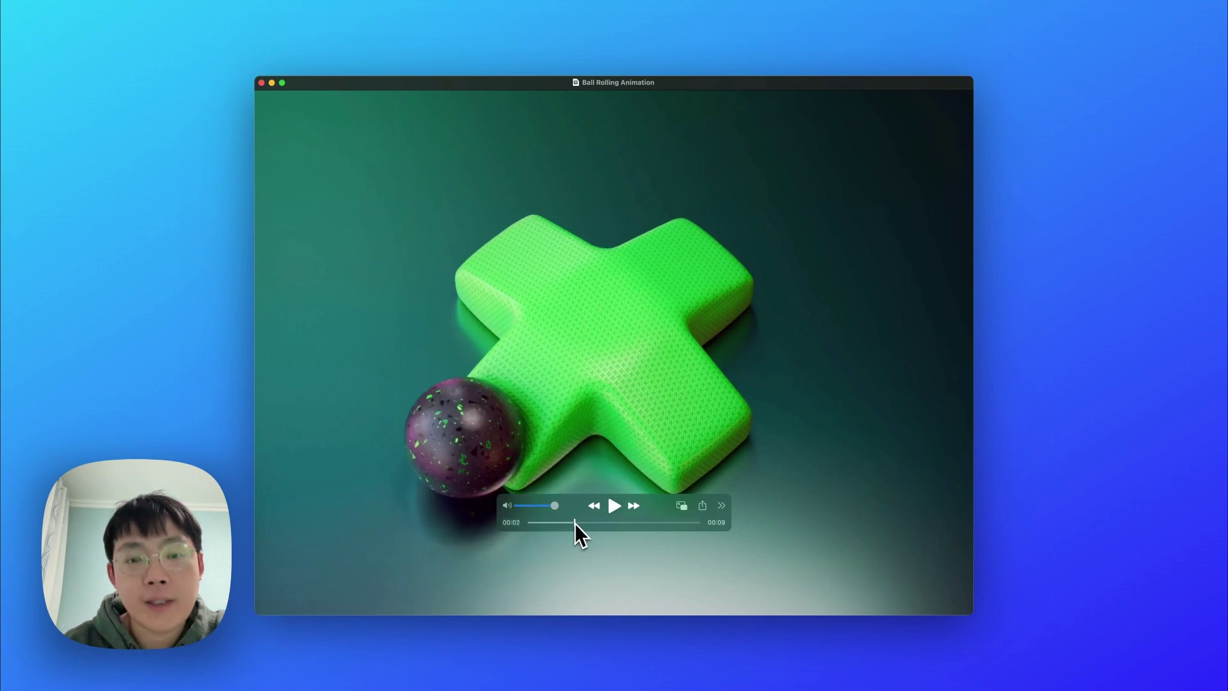
{"action": "mouse_move", "coordinate": [575, 523]}
{"action": "left_mouse_down"}
{"action": "mouse_move", "coordinate": [616, 523]}
{"action": "mouse_move", "coordinate": [597, 527]}
{"action": "left_mouse_up"}
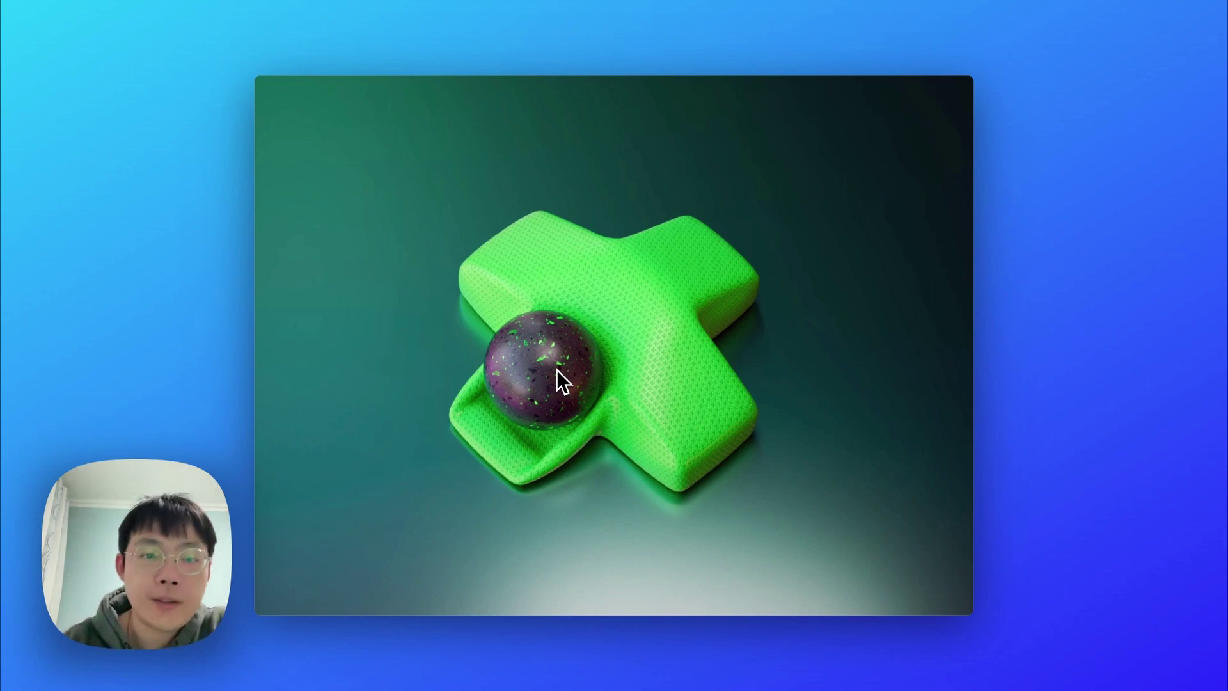
{"action": "mouse_move", "coordinate": [546, 359]}
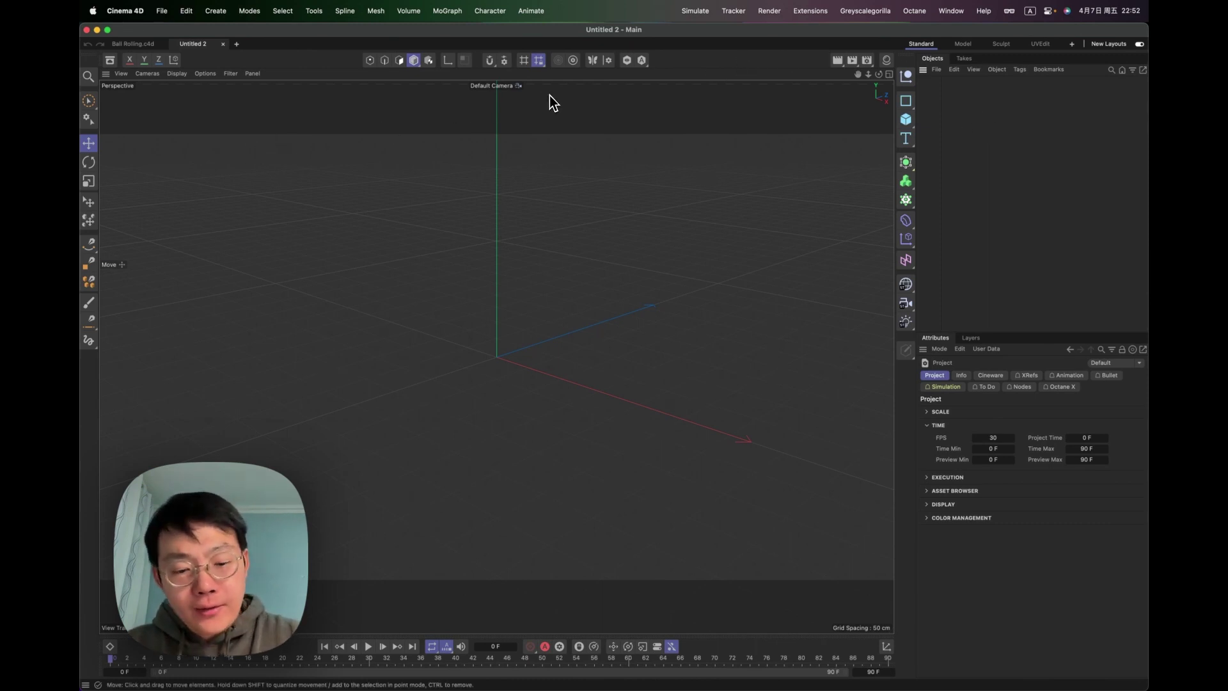
Add a cube, make it editable, and loop-select its four side faces.
{"action": "left_click", "coordinate": [906, 120]}
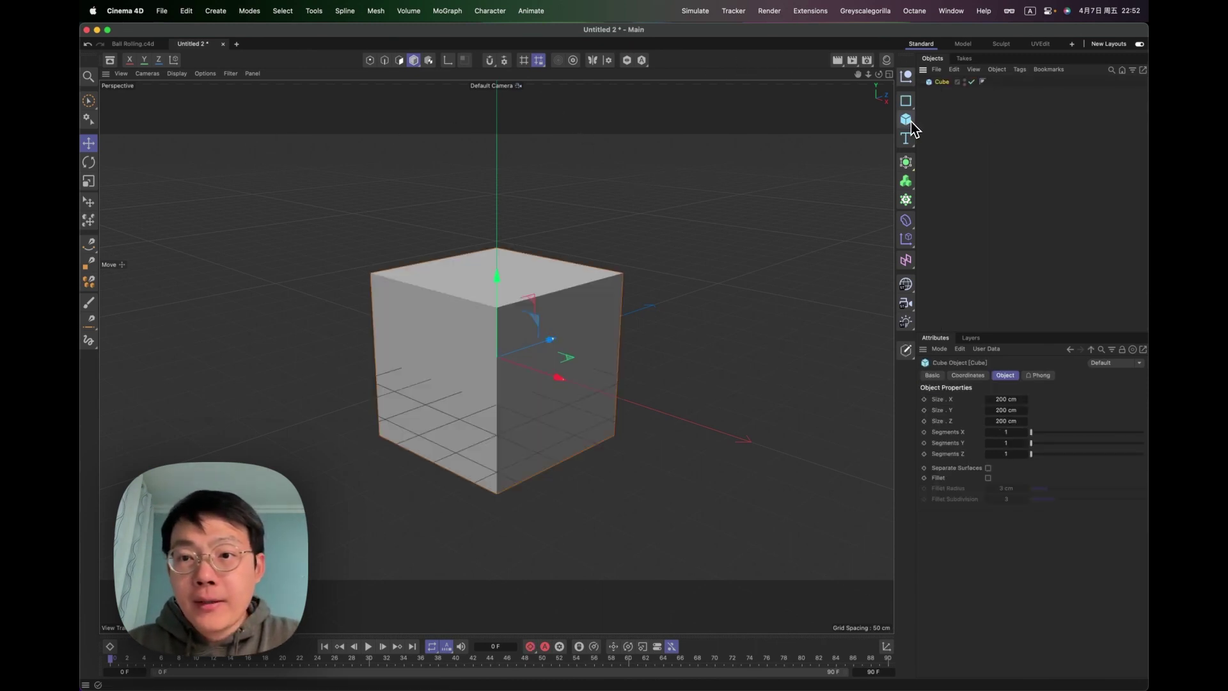
{"action": "left_click_drag", "start_coordinate": [529, 345], "coordinate": [501, 386], "text": "alt"}
{"action": "key", "text": "c"}
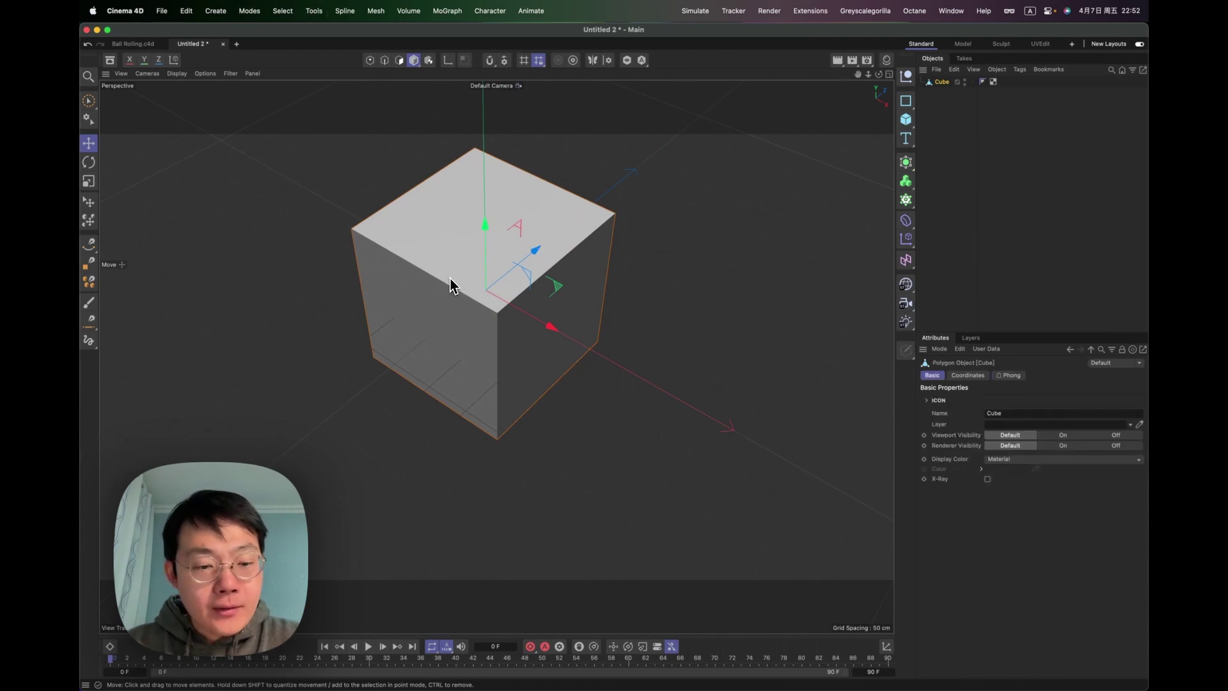
{"action": "key", "text": "Return"}
{"action": "key", "text": "Return"}
{"action": "key", "text": "Return"}
{"action": "left_click", "coordinate": [543, 326]}
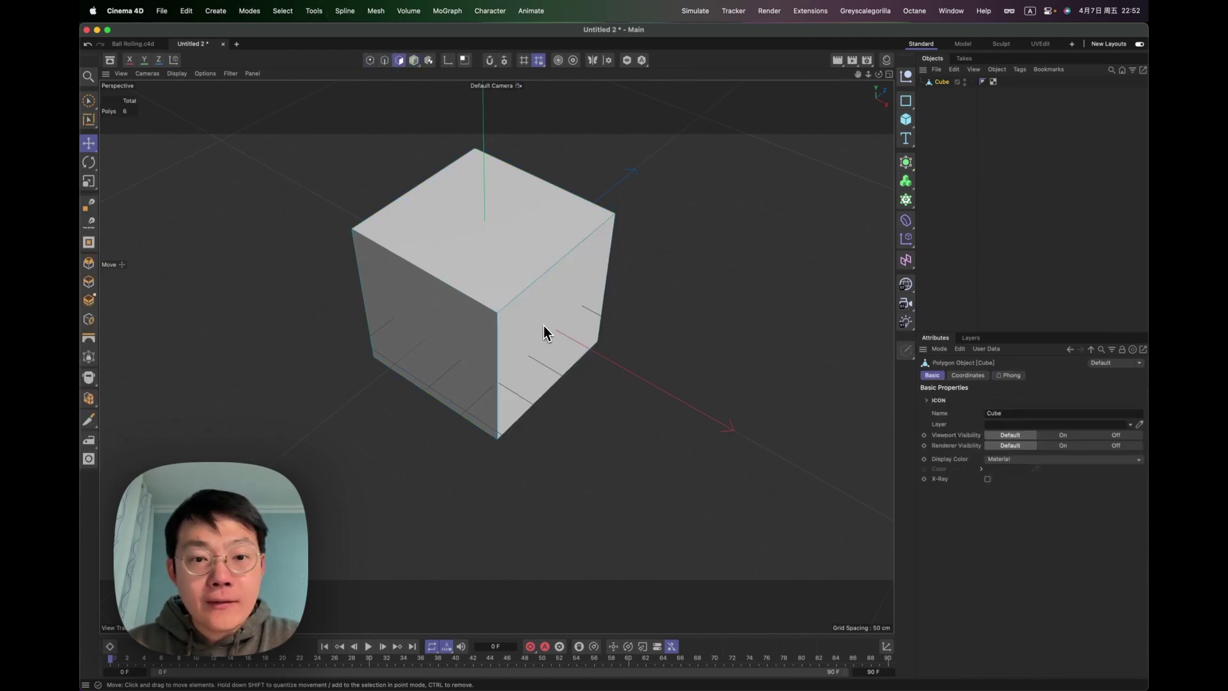
{"action": "key", "text": "u"}
{"action": "key", "text": "l"}
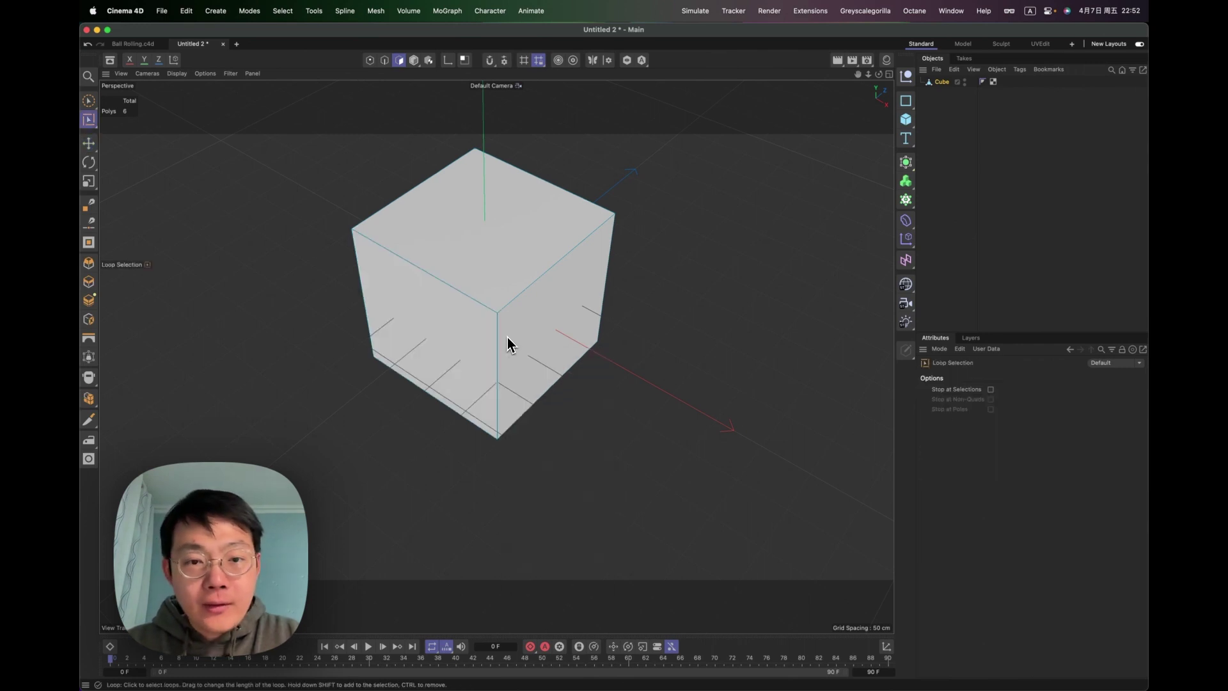
{"action": "left_click", "coordinate": [522, 324]}
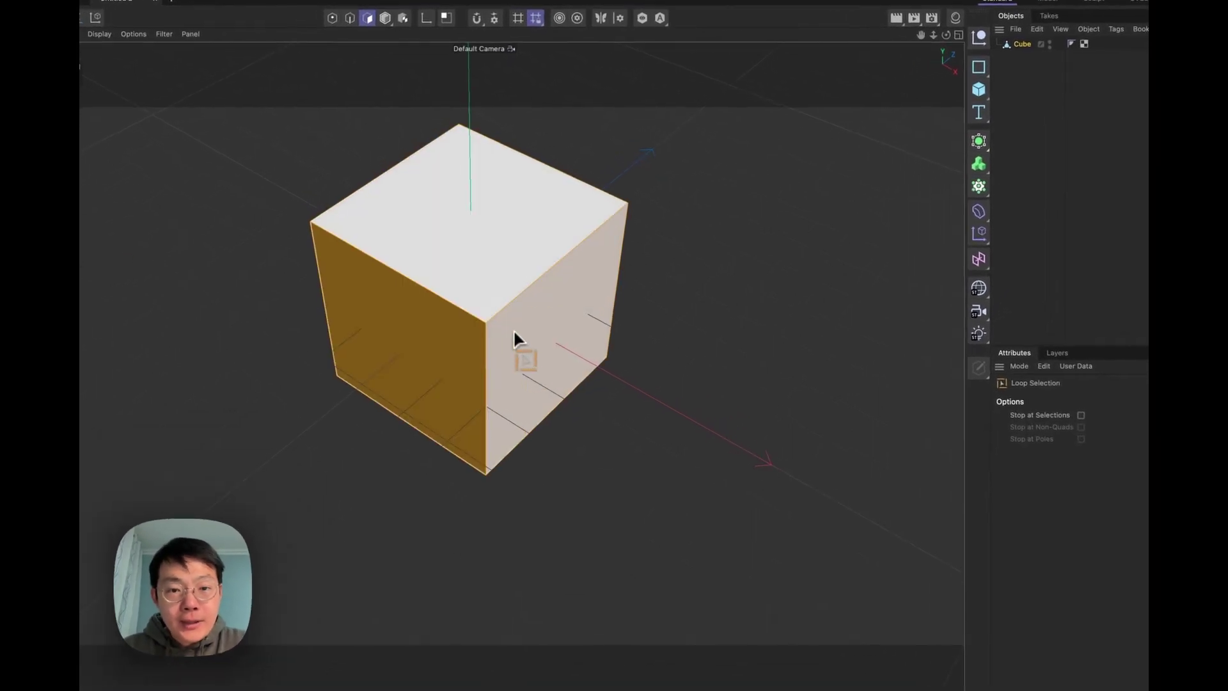
{"action": "middle_click", "coordinate": [513, 329]}
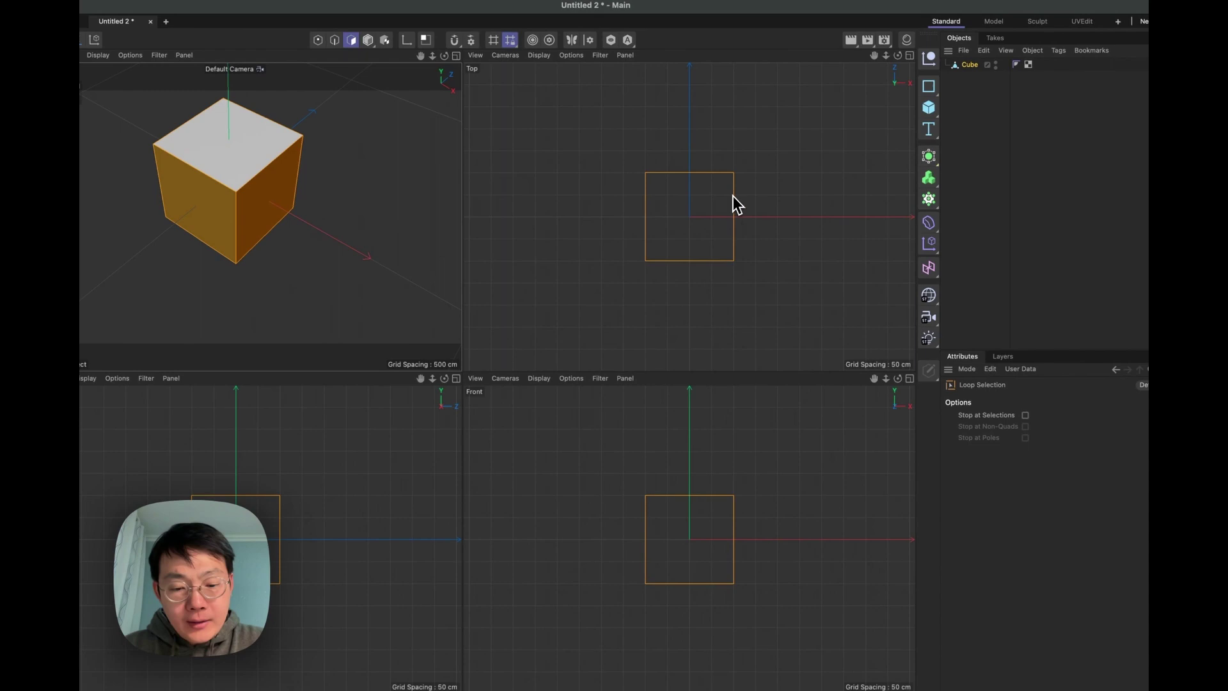
Extrude the four side faces separately, with Preserve Groups off, 200 cm outward.
{"action": "key", "text": "d"}
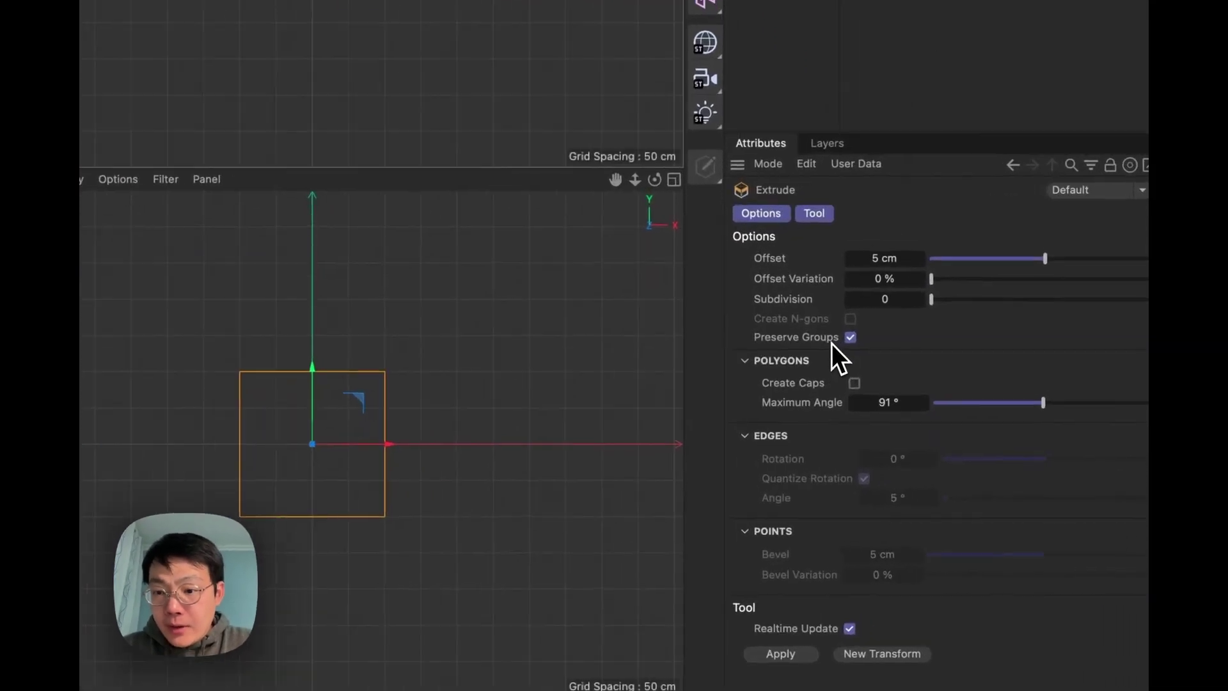
{"action": "left_click", "coordinate": [984, 441]}
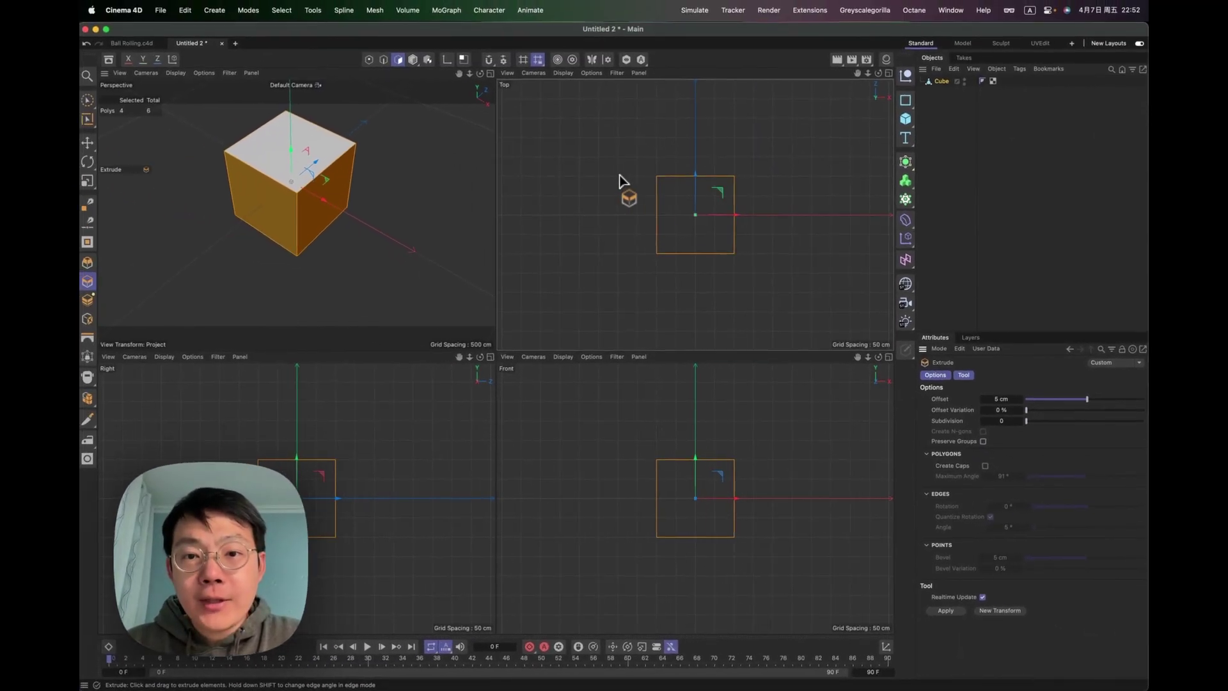
{"action": "left_click_drag", "start_coordinate": [619, 181], "coordinate": [665, 354]}
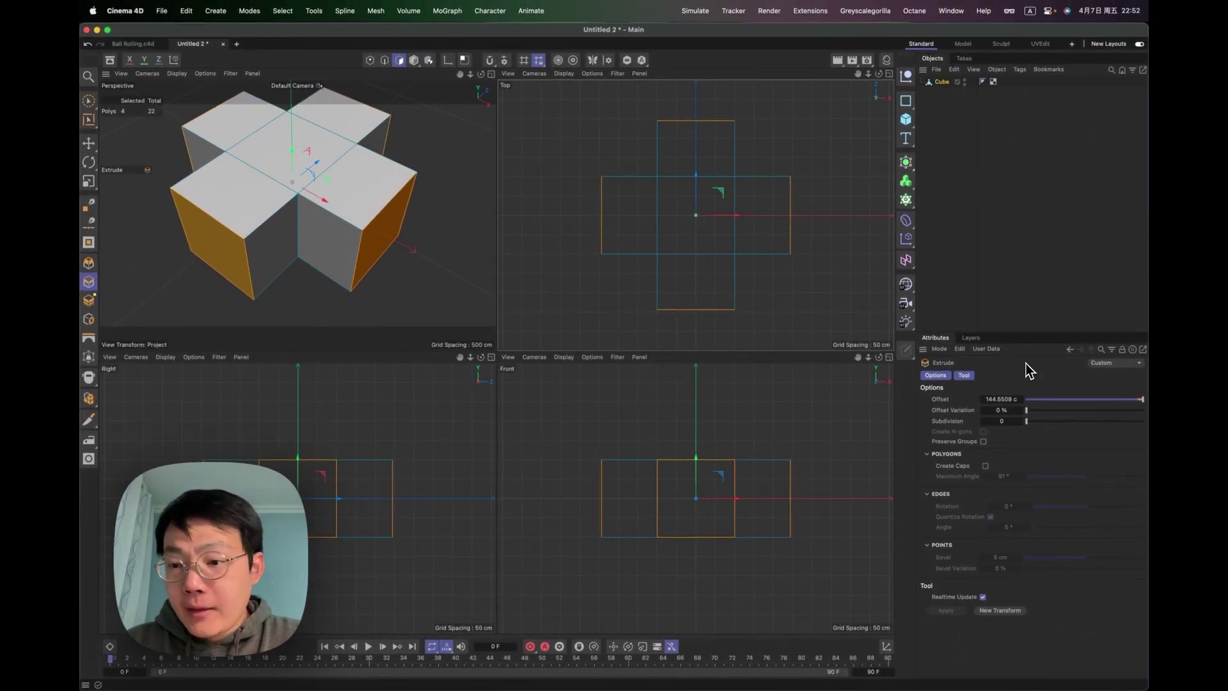
{"action": "left_click", "coordinate": [994, 399]}
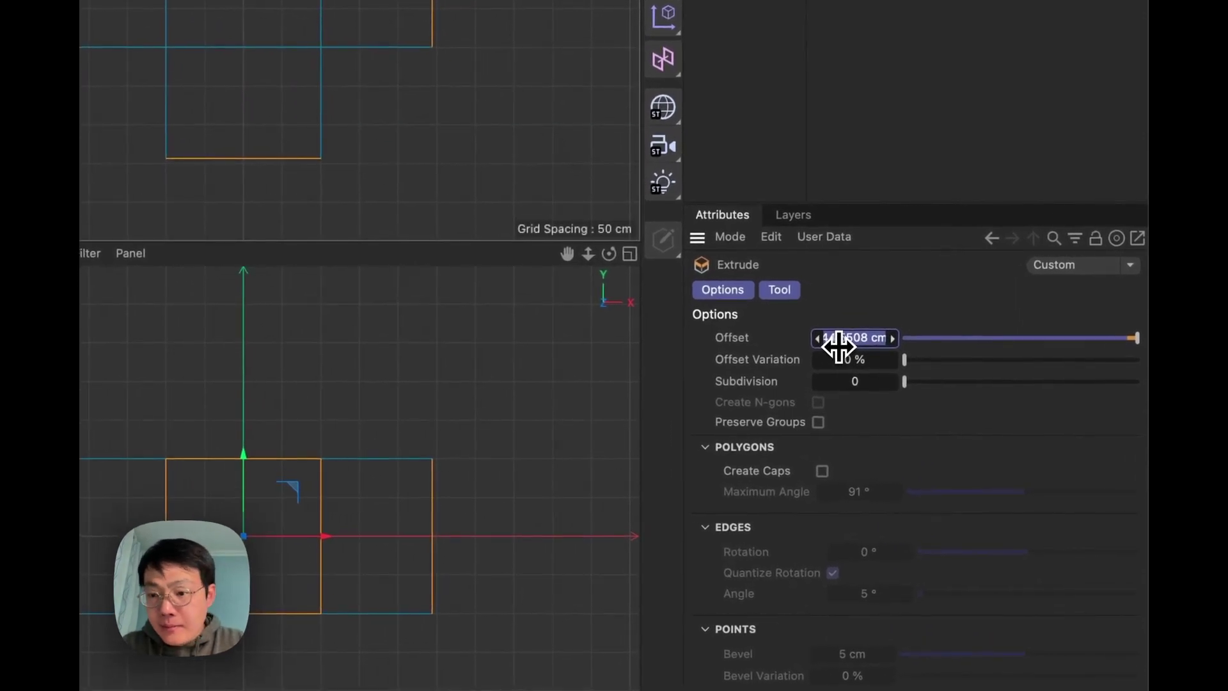
{"action": "type", "text": "100"}
{"action": "key", "text": "Return"}
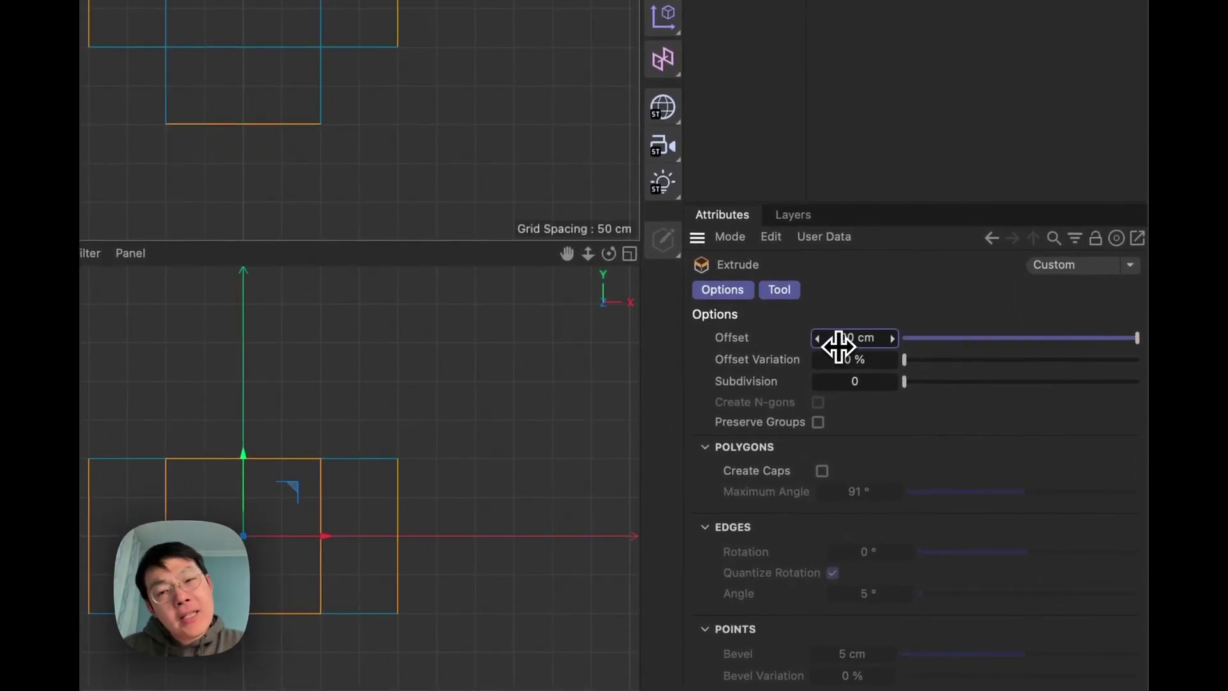
{"action": "mouse_move", "coordinate": [838, 339]}
{"action": "left_mouse_down"}
{"action": "mouse_move", "coordinate": [850, 336]}
{"action": "mouse_move", "coordinate": [842, 342]}
{"action": "left_mouse_up"}
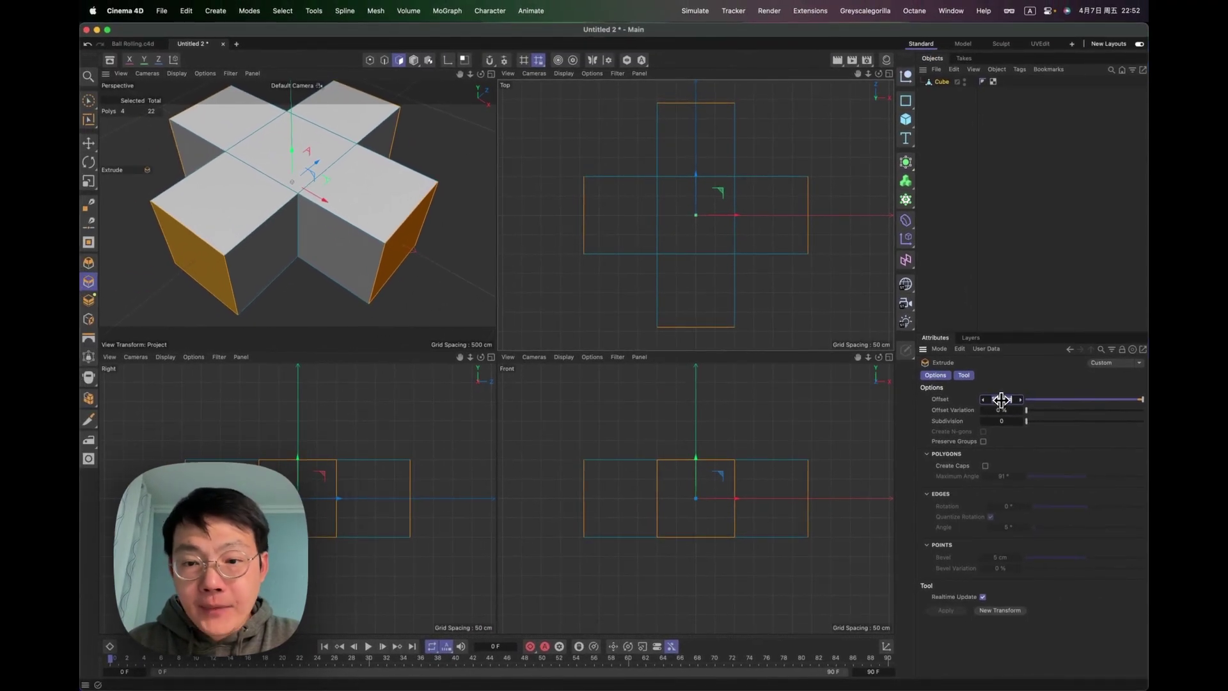
{"action": "left_click_drag", "start_coordinate": [1002, 400], "coordinate": [1001, 402]}
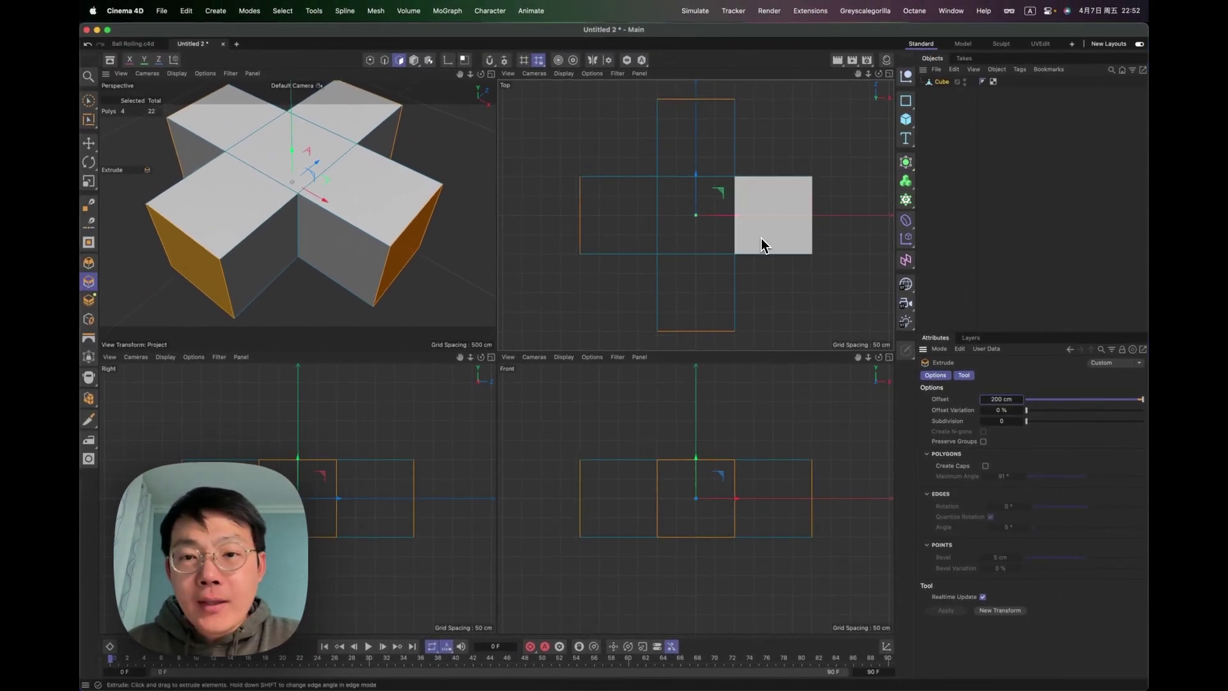
{"action": "left_click", "coordinate": [842, 141]}
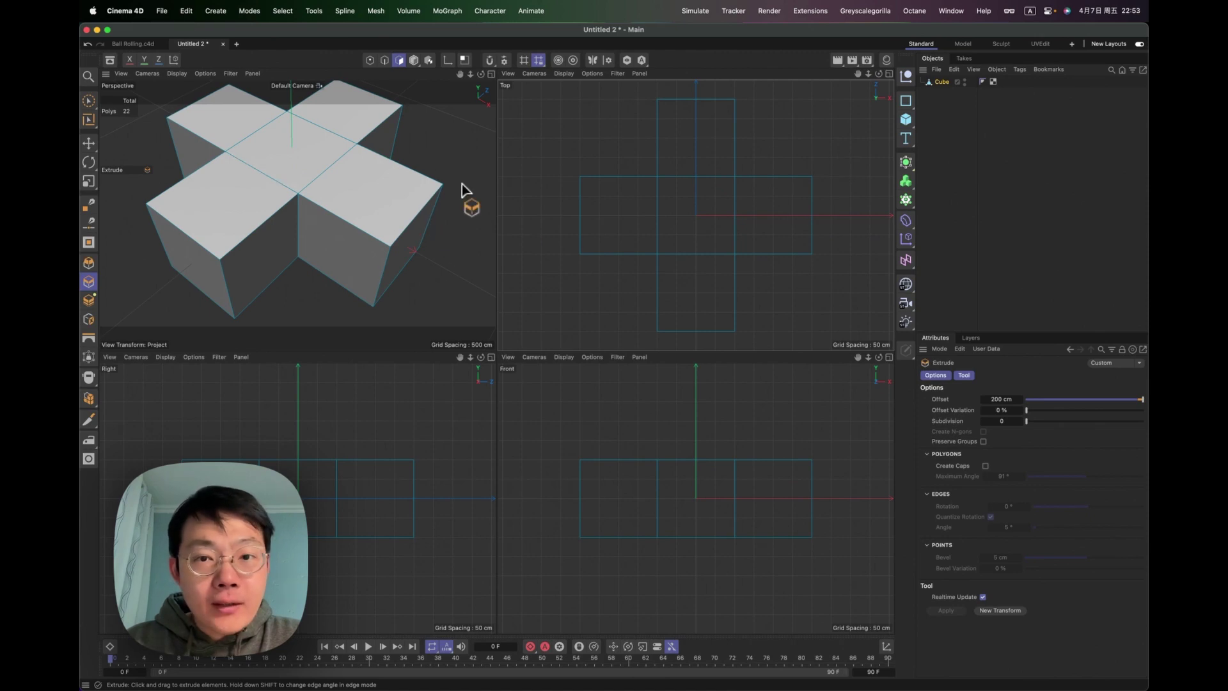
Select the top outline edges of the cross arms with rectangle selection in edge mode.
{"action": "key", "text": "0"}
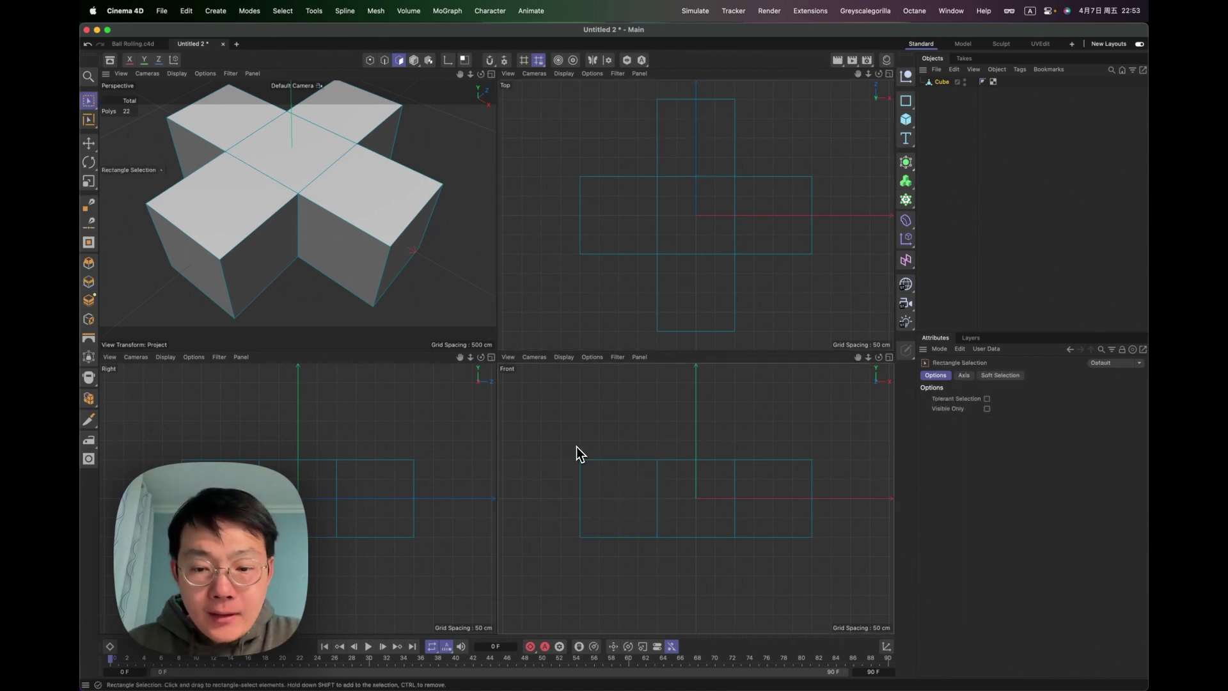
{"action": "left_click", "coordinate": [397, 69]}
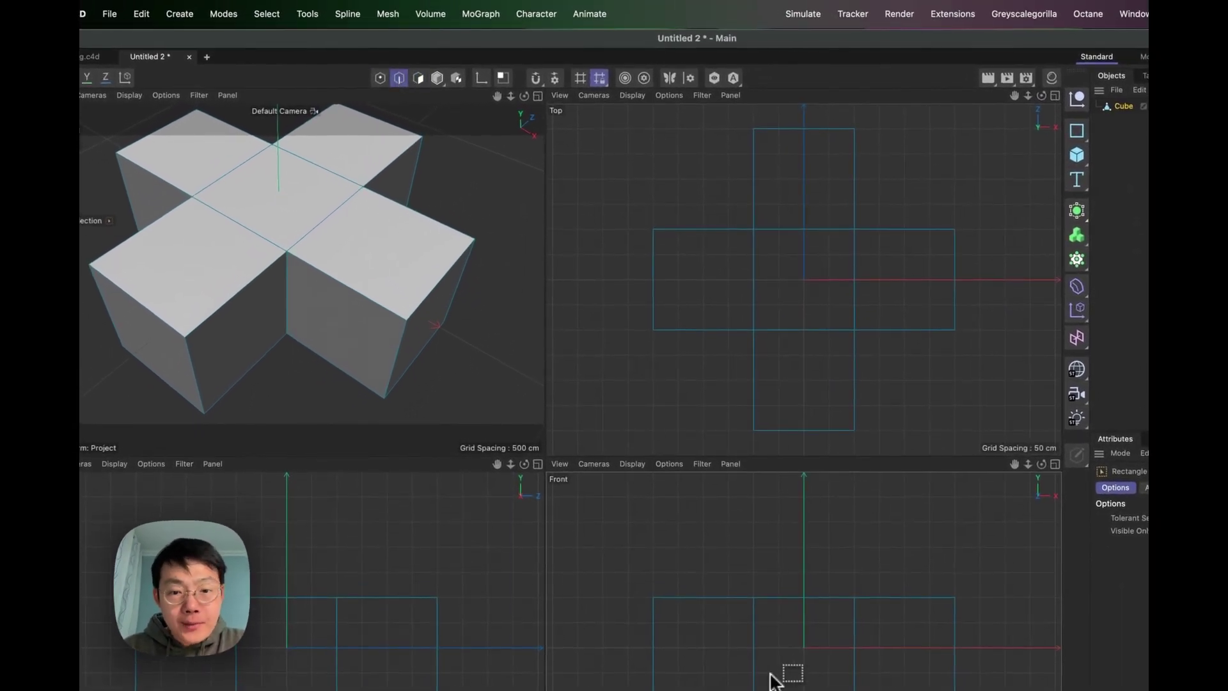
{"action": "left_click_drag", "start_coordinate": [629, 559], "coordinate": [657, 611]}
{"action": "left_click_drag", "start_coordinate": [793, 440], "coordinate": [893, 505], "text": "shift"}
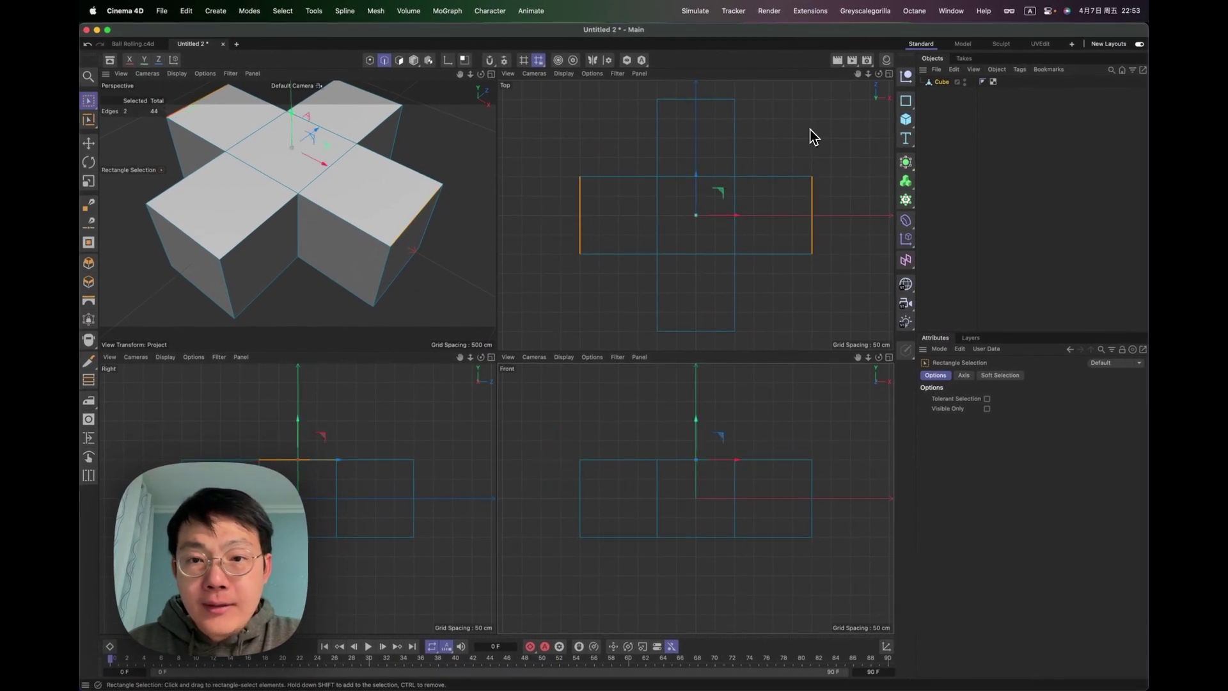
{"action": "left_click_drag", "start_coordinate": [282, 476], "coordinate": [171, 420], "text": "shift"}
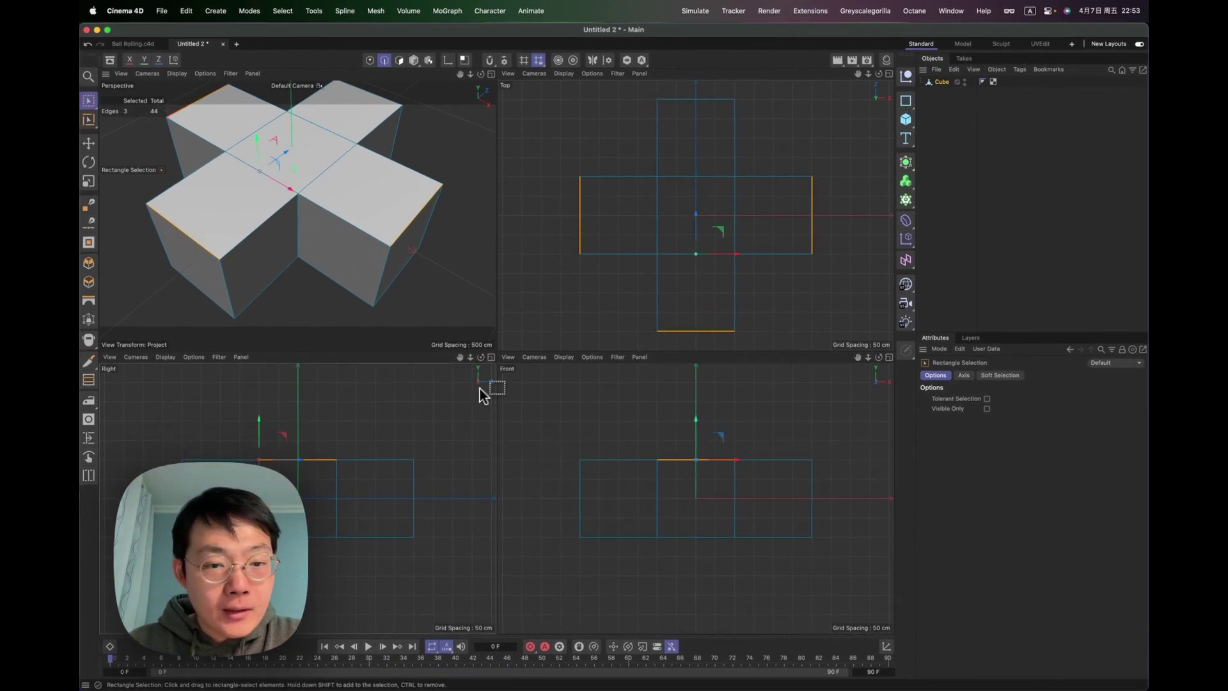
{"action": "left_click_drag", "start_coordinate": [409, 417], "coordinate": [448, 491], "text": "shift"}
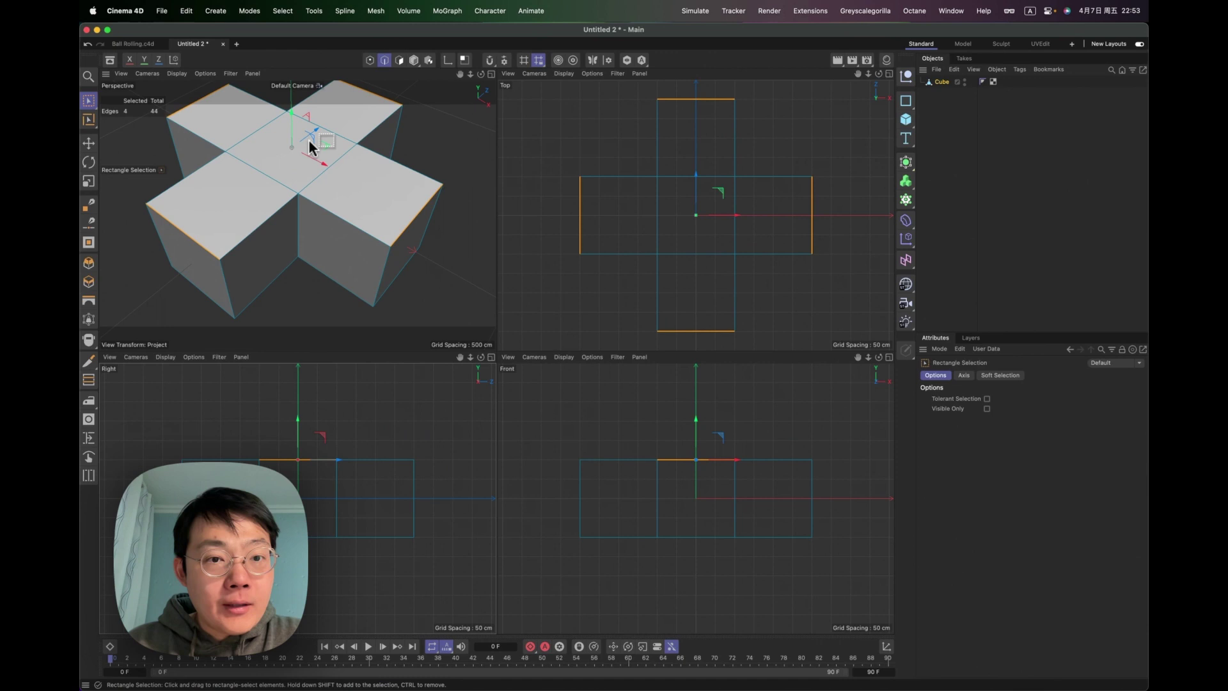
{"action": "left_click_drag", "start_coordinate": [354, 187], "coordinate": [305, 192], "text": "alt"}
{"action": "left_click_drag", "start_coordinate": [535, 414], "coordinate": [862, 523]}
Lower the arm top edges so each arm slopes outward, then raise the whole cross.
{"action": "left_click_drag", "start_coordinate": [697, 431], "coordinate": [702, 464]}
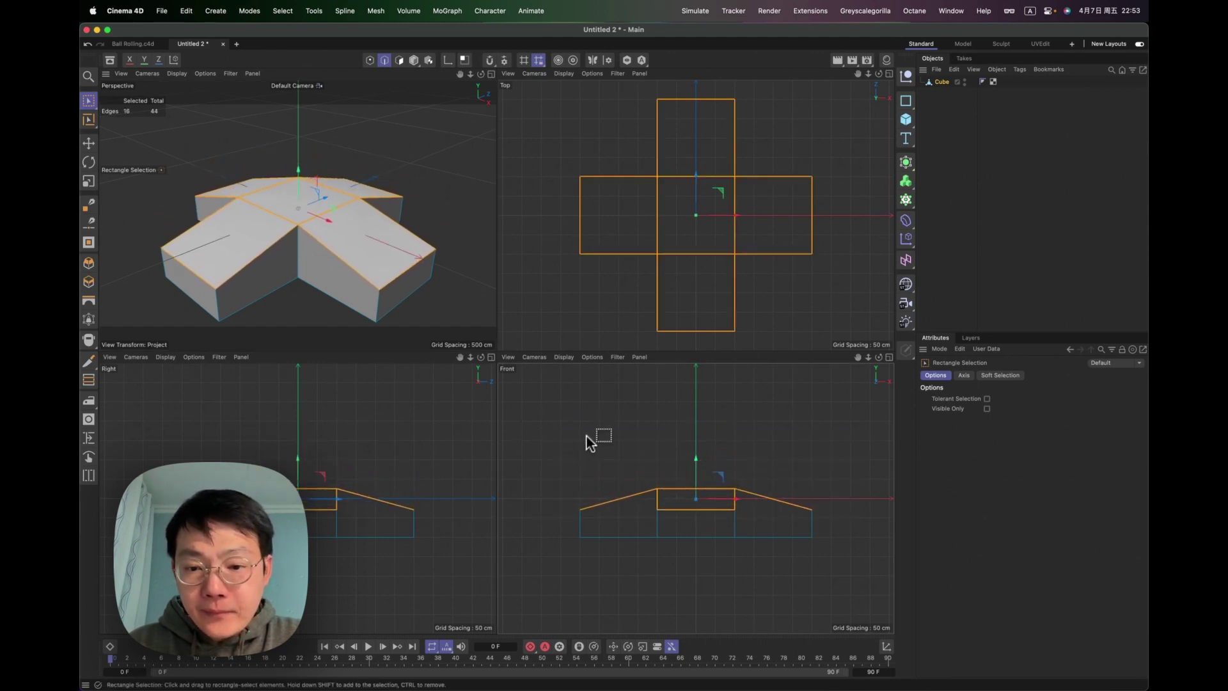
{"action": "left_click_drag", "start_coordinate": [551, 447], "coordinate": [881, 574]}
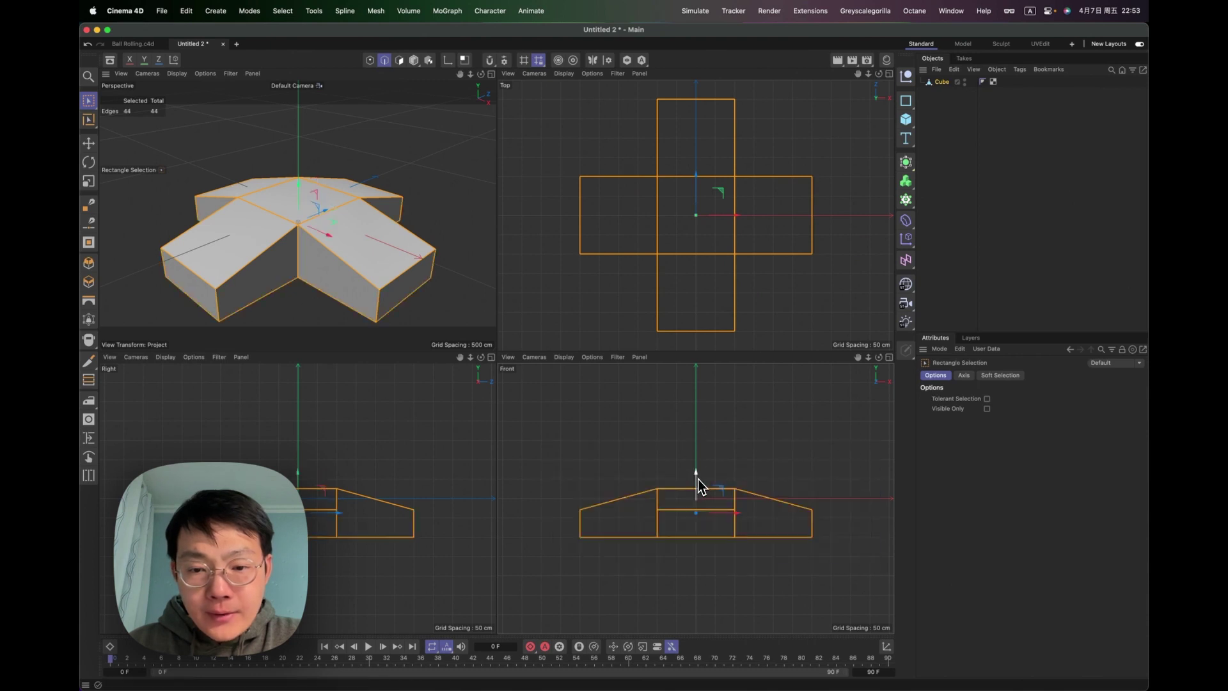
{"action": "left_click_drag", "start_coordinate": [697, 479], "coordinate": [700, 446]}
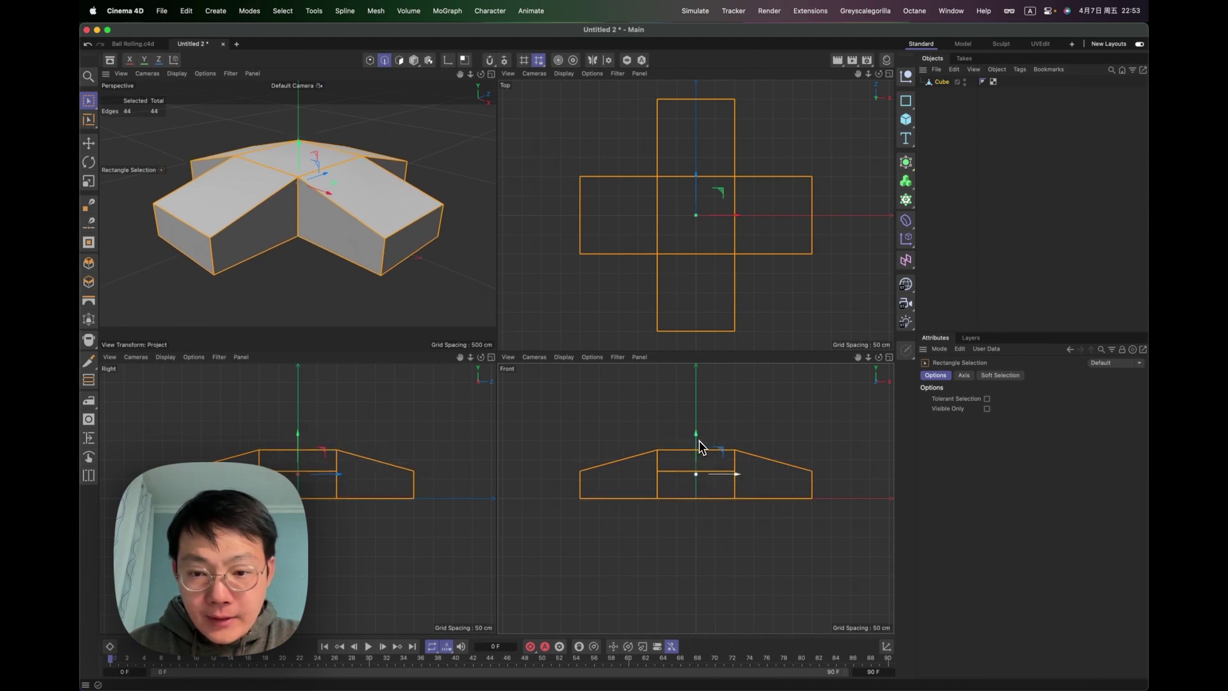
{"action": "left_click", "coordinate": [775, 405]}
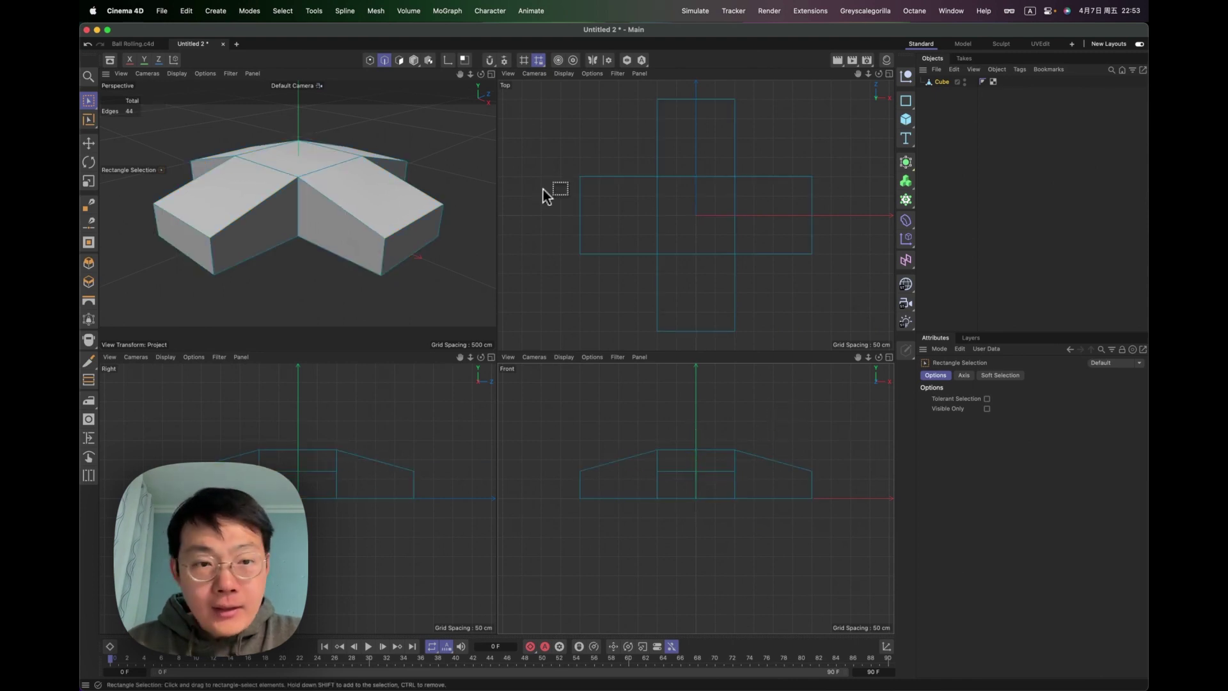
{"action": "middle_click", "coordinate": [364, 140]}
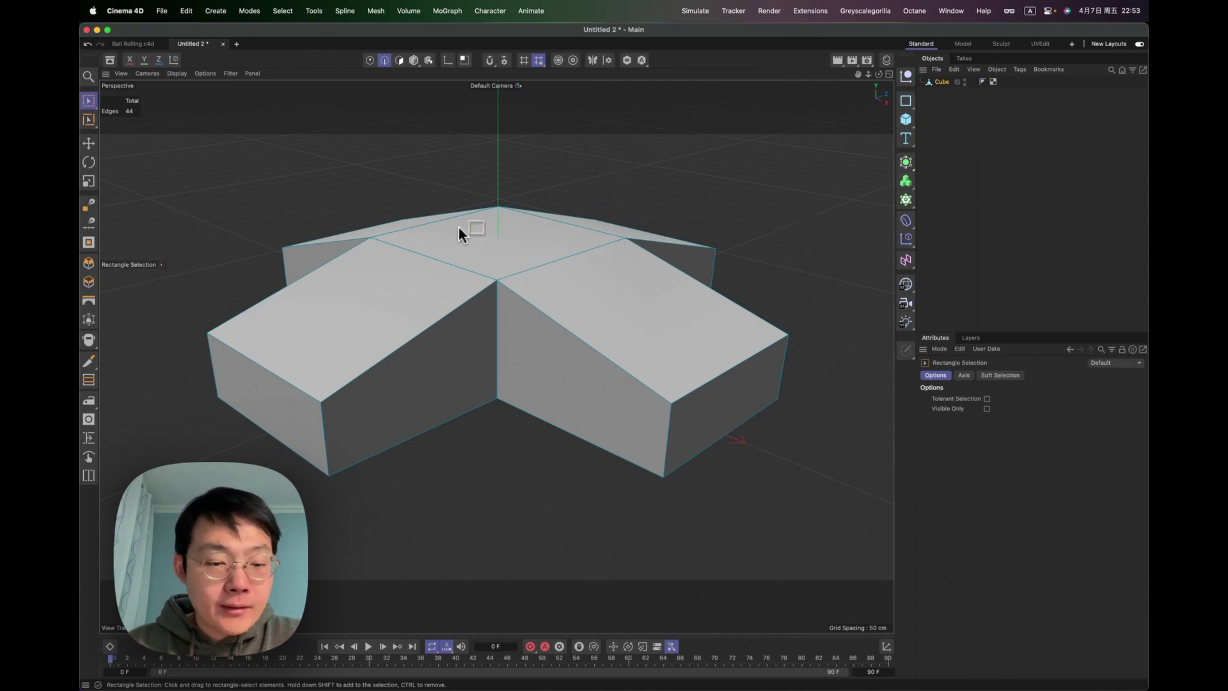
{"action": "left_click_drag", "start_coordinate": [531, 257], "coordinate": [470, 252], "text": "alt"}
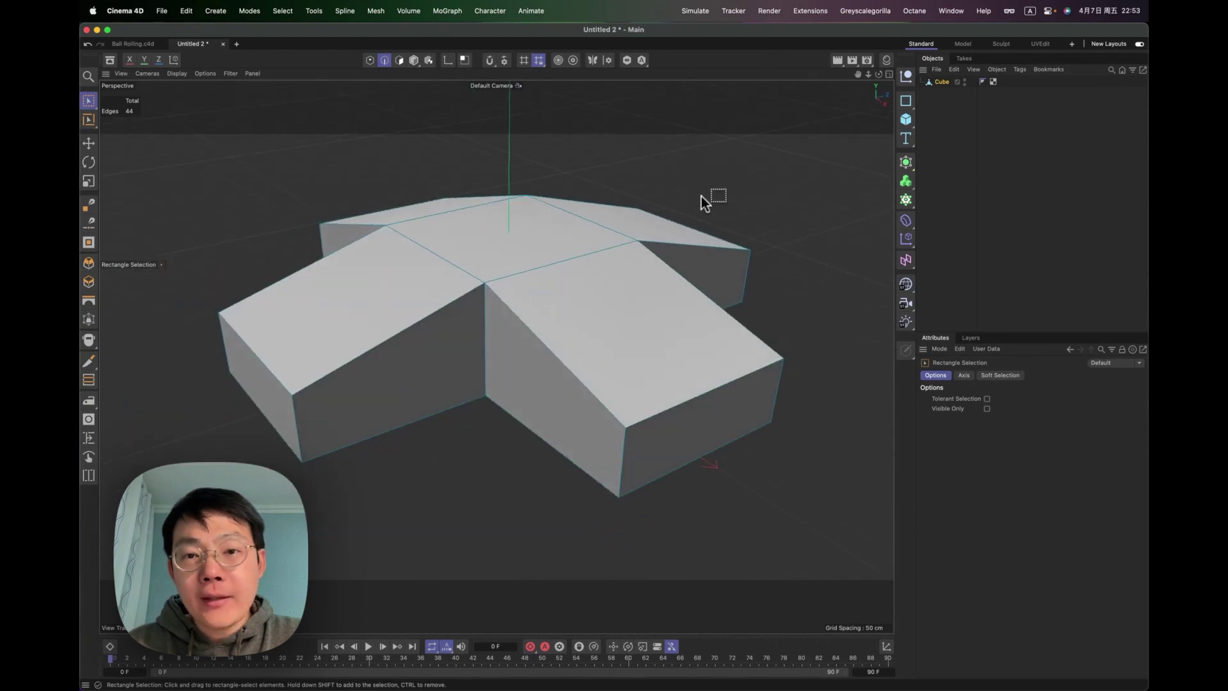
In Model mode, add a Bevel deformer under the cross mesh.
{"action": "left_click", "coordinate": [412, 61]}
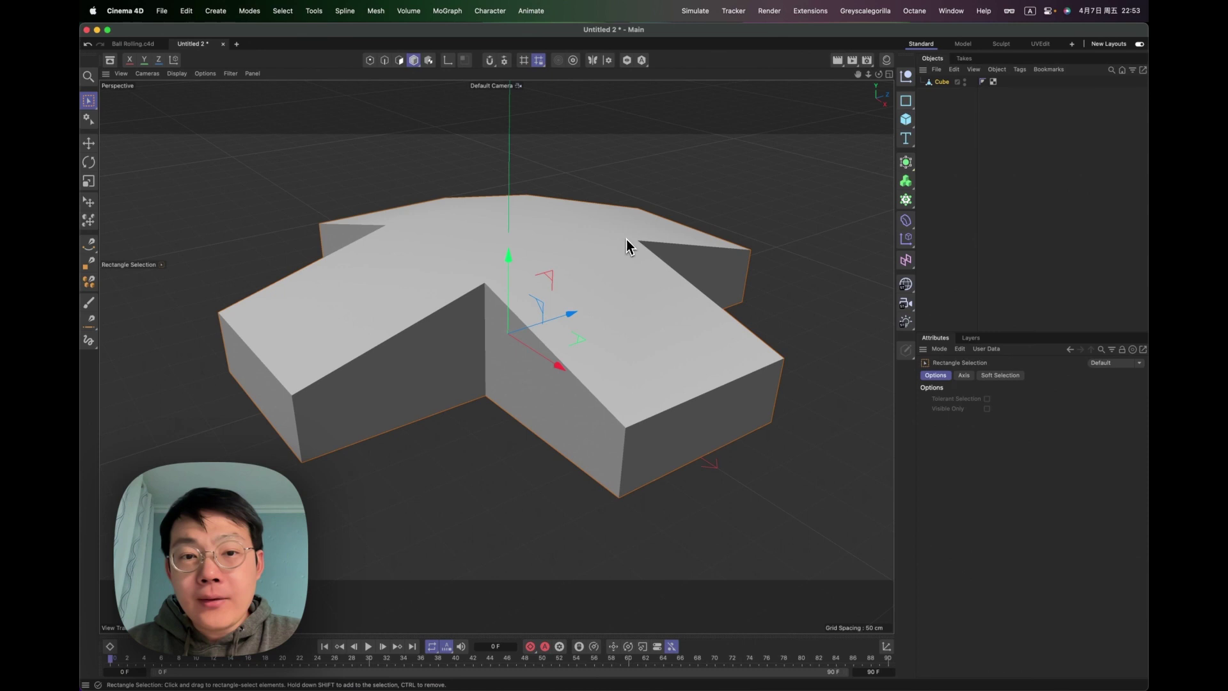
{"action": "left_click_drag", "start_coordinate": [627, 246], "coordinate": [578, 272], "text": "alt"}
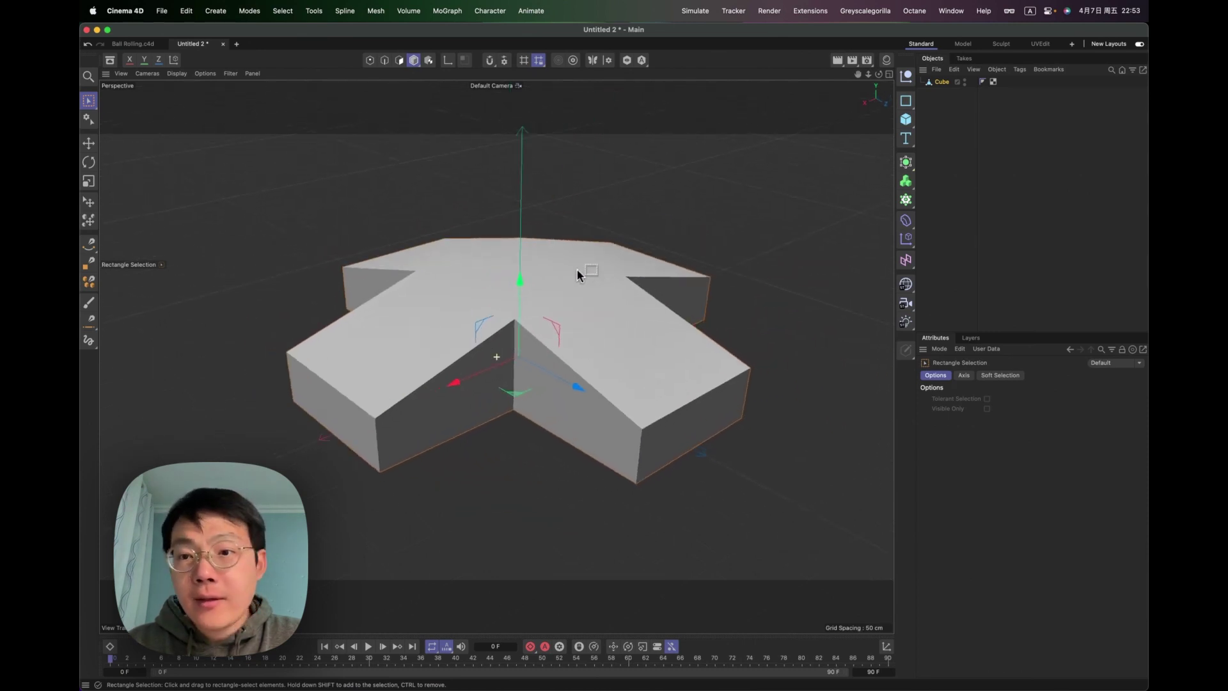
{"action": "left_click", "coordinate": [908, 165]}
{"action": "left_click", "coordinate": [949, 145]}
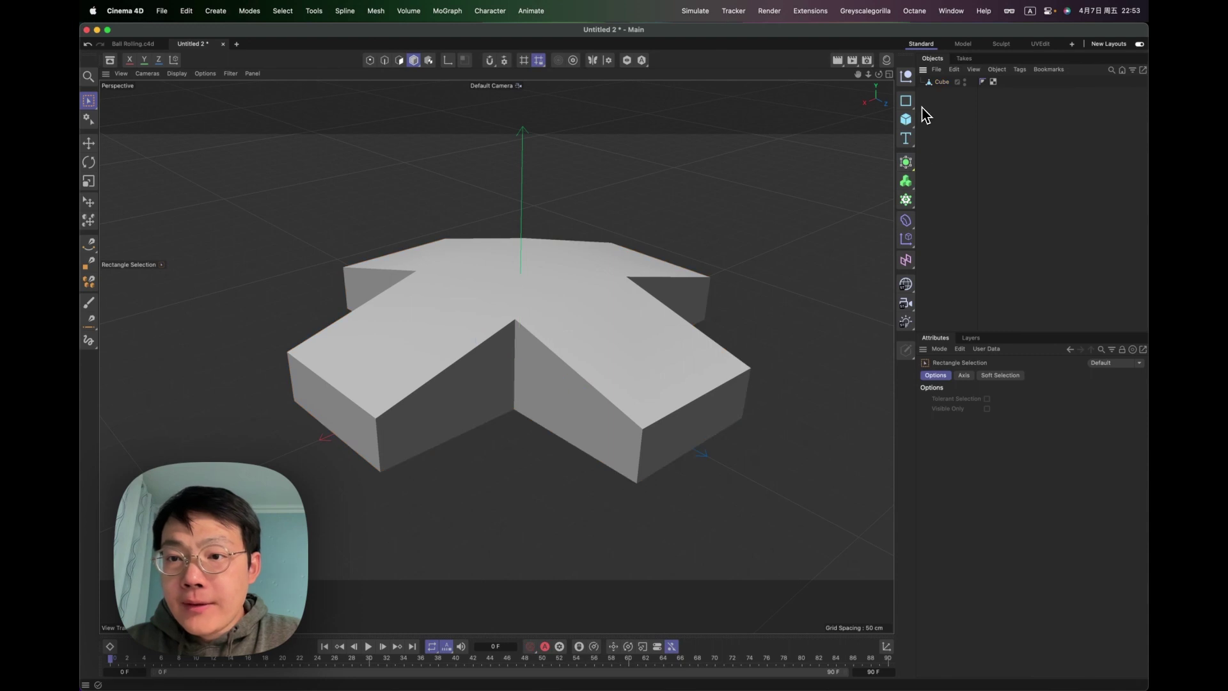
{"action": "left_click", "coordinate": [943, 83]}
{"action": "left_click", "coordinate": [905, 220]}
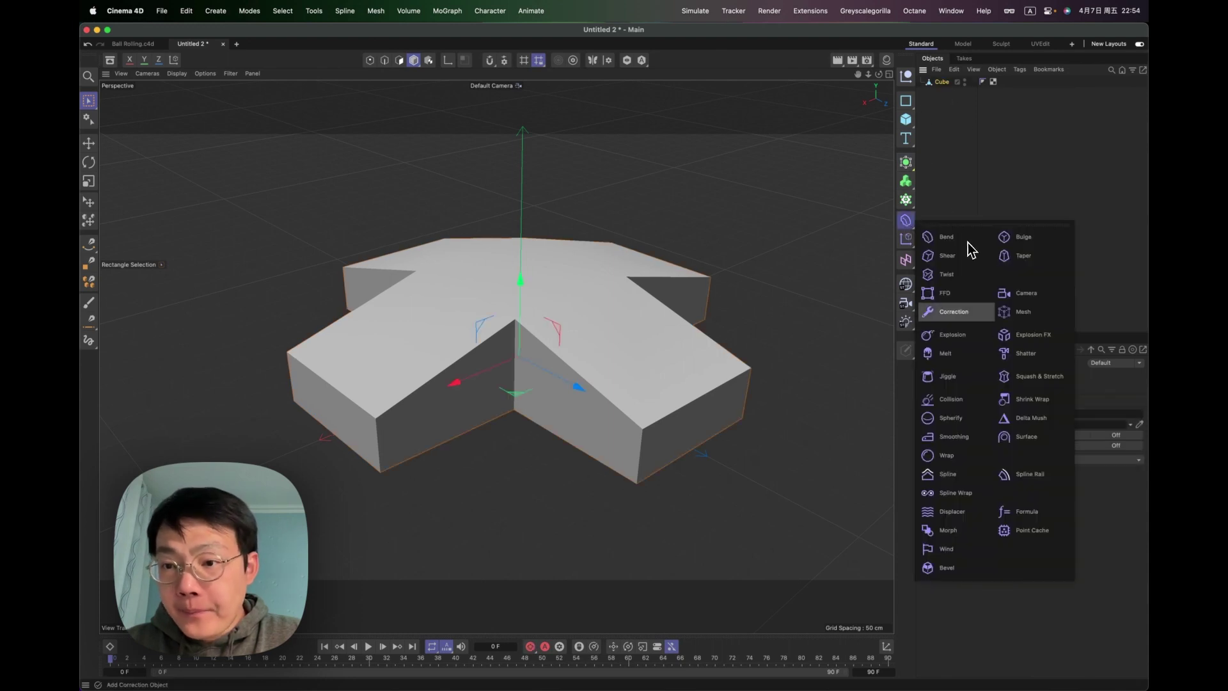
{"action": "left_click", "coordinate": [947, 567]}
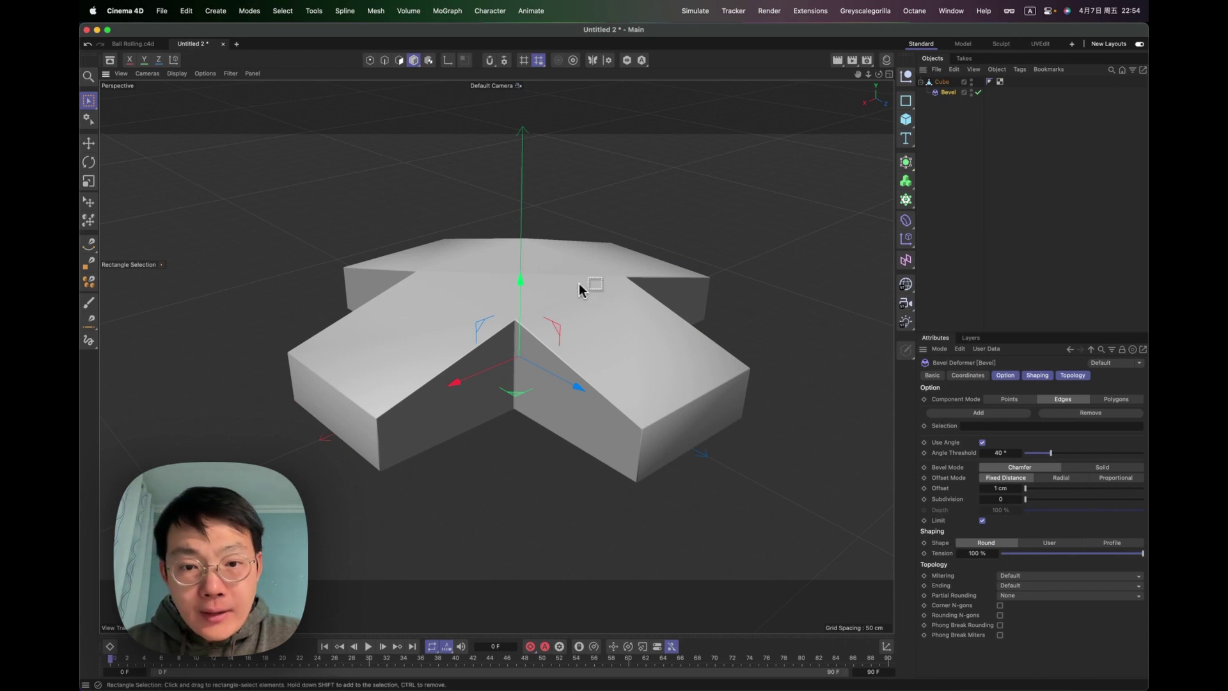
Show shading with lines and set the Bevel offset to 7 cm with 2 subdivisions.
{"action": "mouse_move", "coordinate": [578, 283]}
{"action": "left_mouse_down", "text": "alt"}
{"action": "mouse_move", "coordinate": [562, 269]}
{"action": "mouse_move", "coordinate": [582, 264]}
{"action": "left_mouse_up", "text": "alt"}
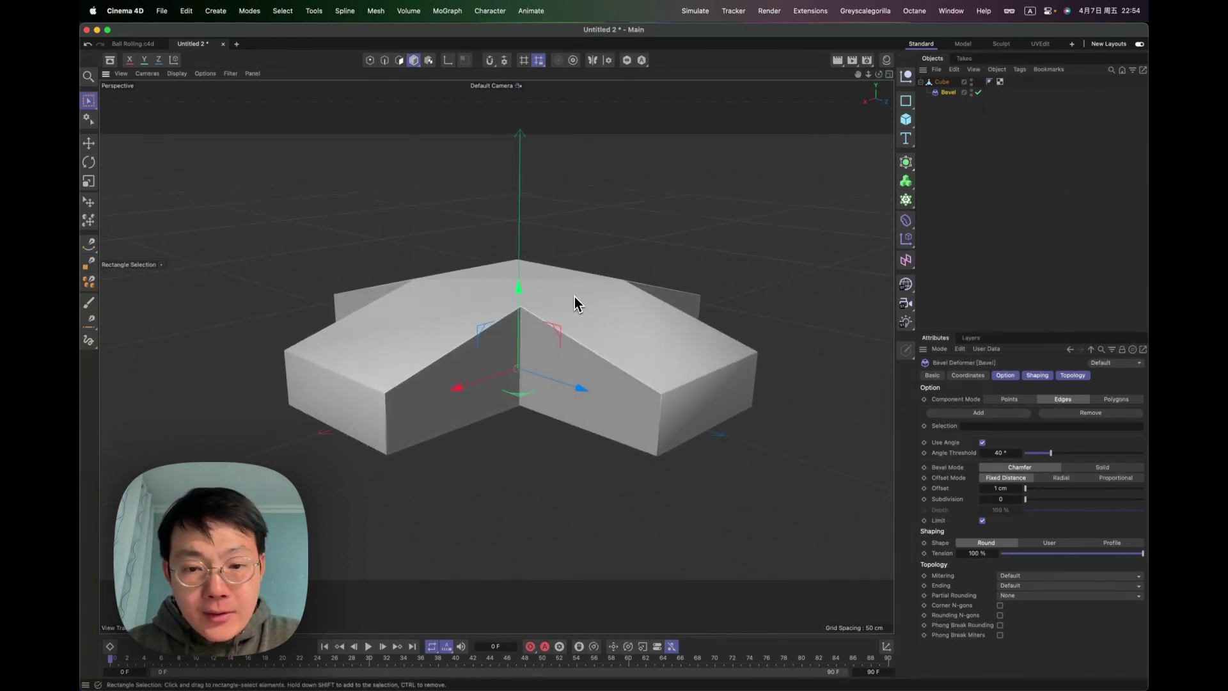
{"action": "key", "text": "n"}
{"action": "key", "text": "b"}
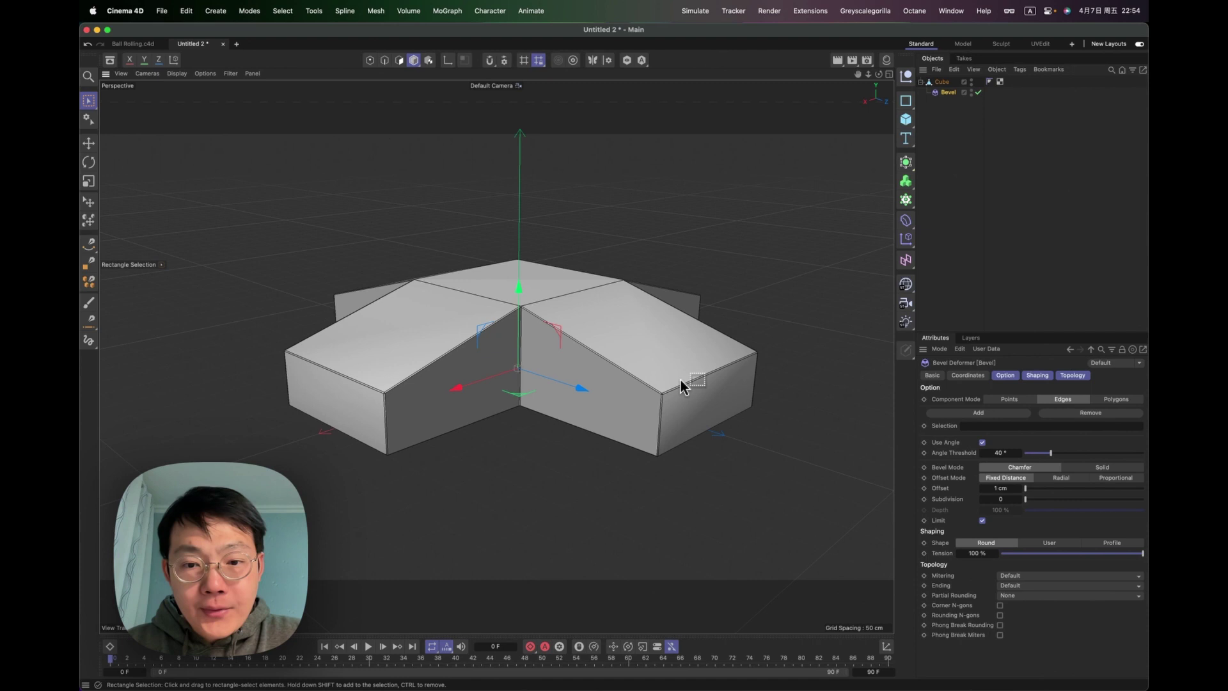
{"action": "scroll", "coordinate": [680, 380], "scroll_direction": "up", "scroll_amount": 10}
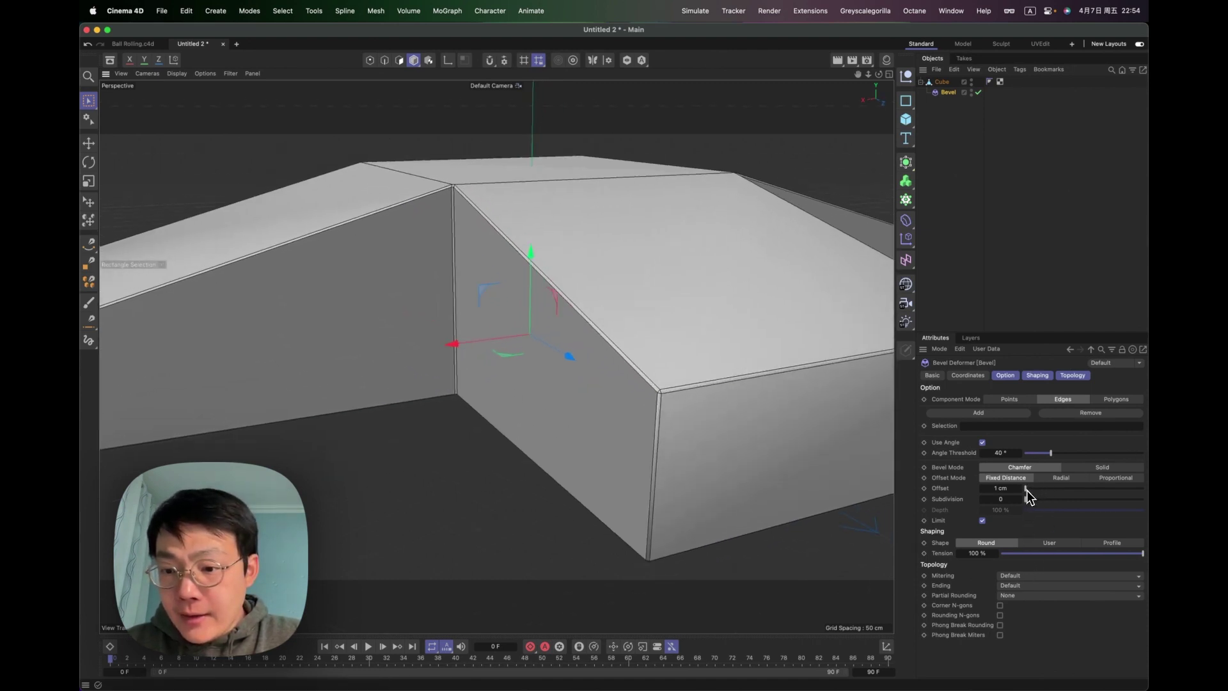
{"action": "left_click_drag", "start_coordinate": [1025, 489], "coordinate": [1039, 500]}
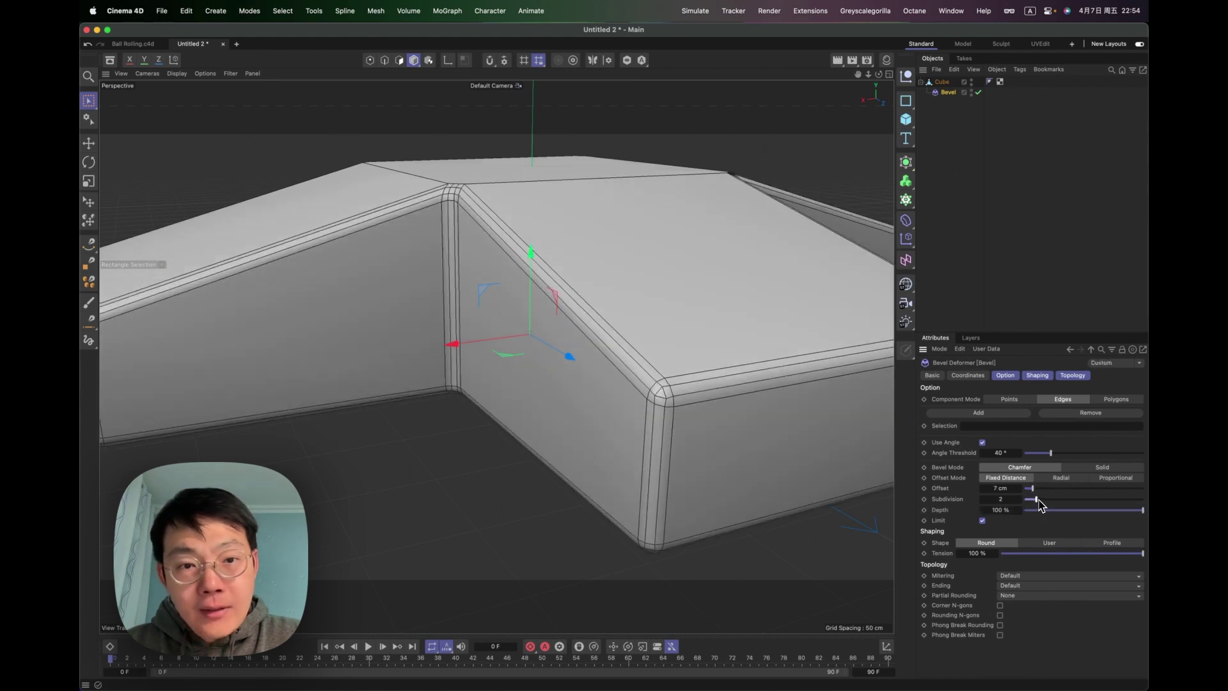
{"action": "scroll", "coordinate": [660, 217], "scroll_direction": "down", "scroll_amount": 3}
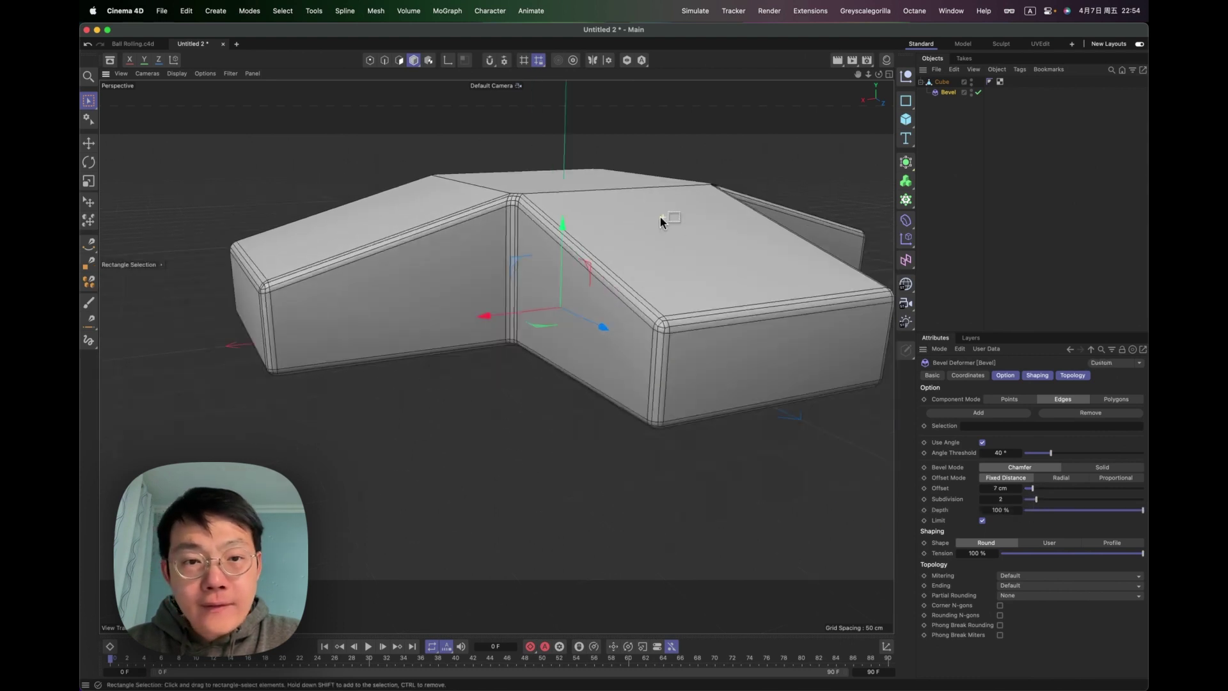
{"action": "left_click_drag", "start_coordinate": [659, 217], "coordinate": [588, 302], "text": "alt"}
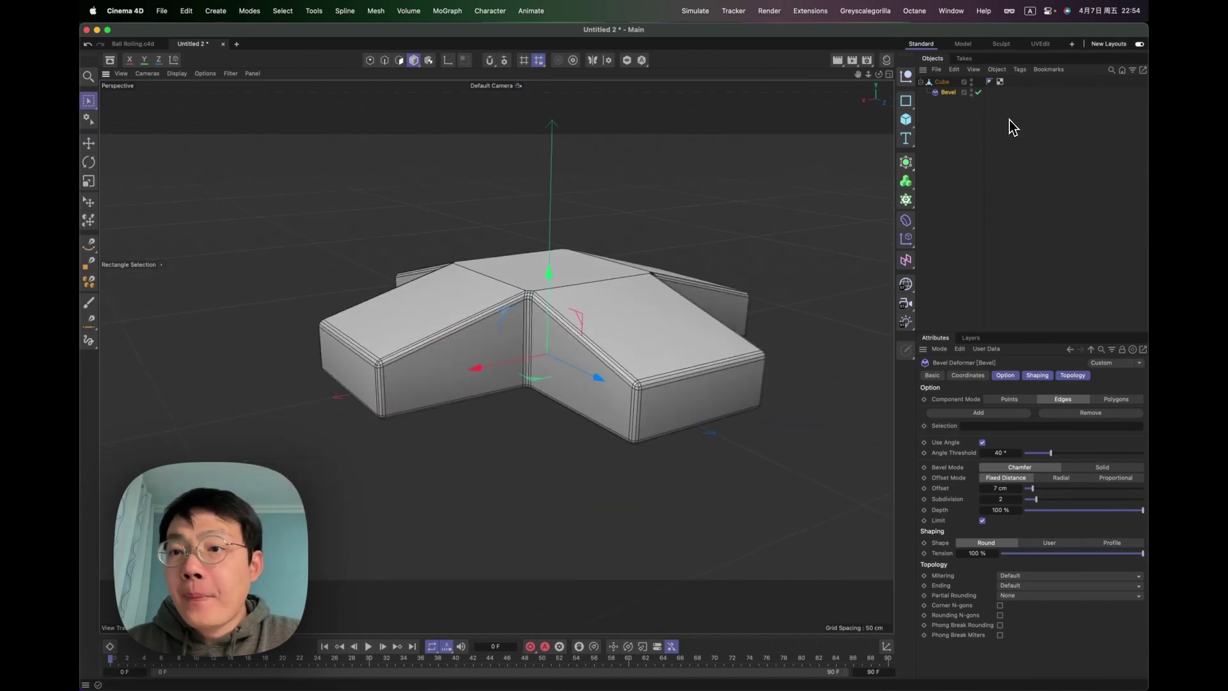
{"action": "left_click", "coordinate": [949, 87]}
Wrap the cube in a Remesh generator targeting a polygon count of 2500.
{"action": "left_click", "coordinate": [906, 162]}
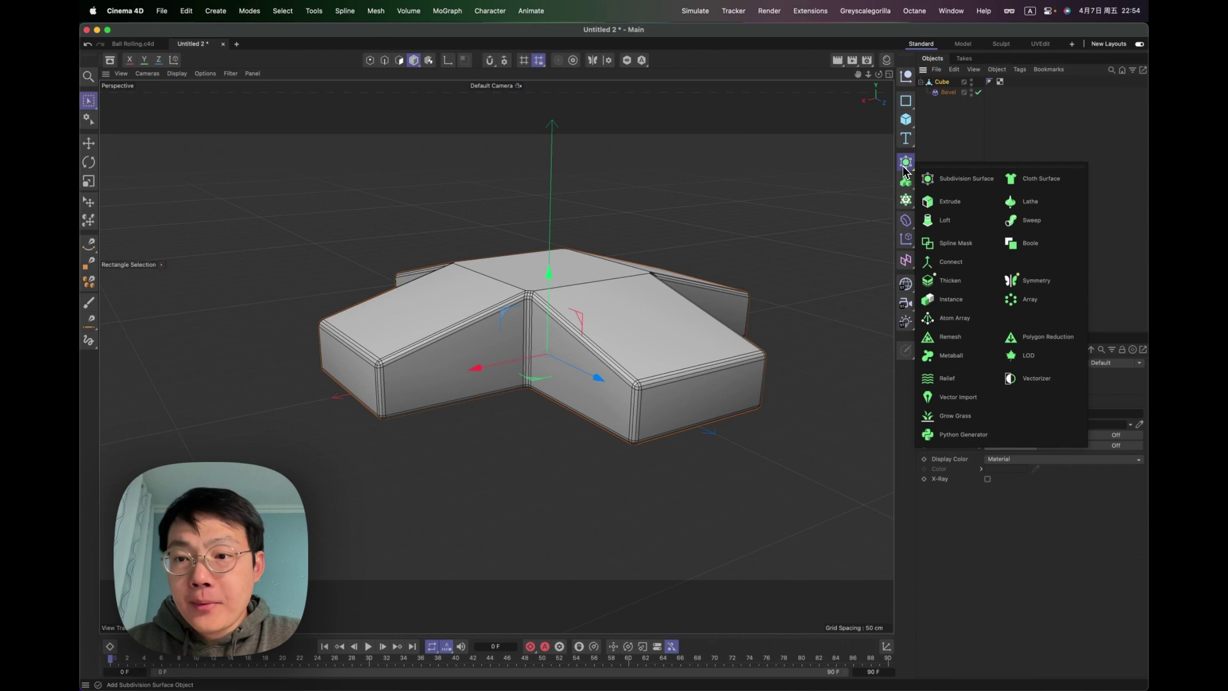
{"action": "left_click", "coordinate": [980, 338]}
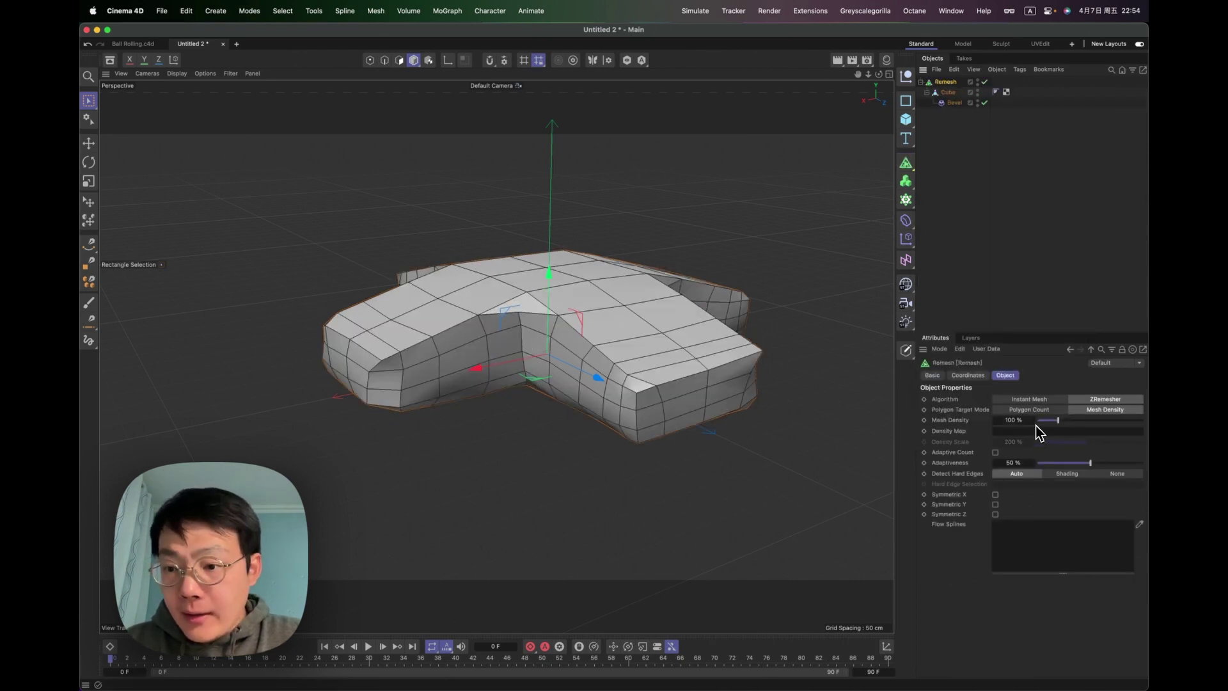
{"action": "left_click", "coordinate": [1046, 410]}
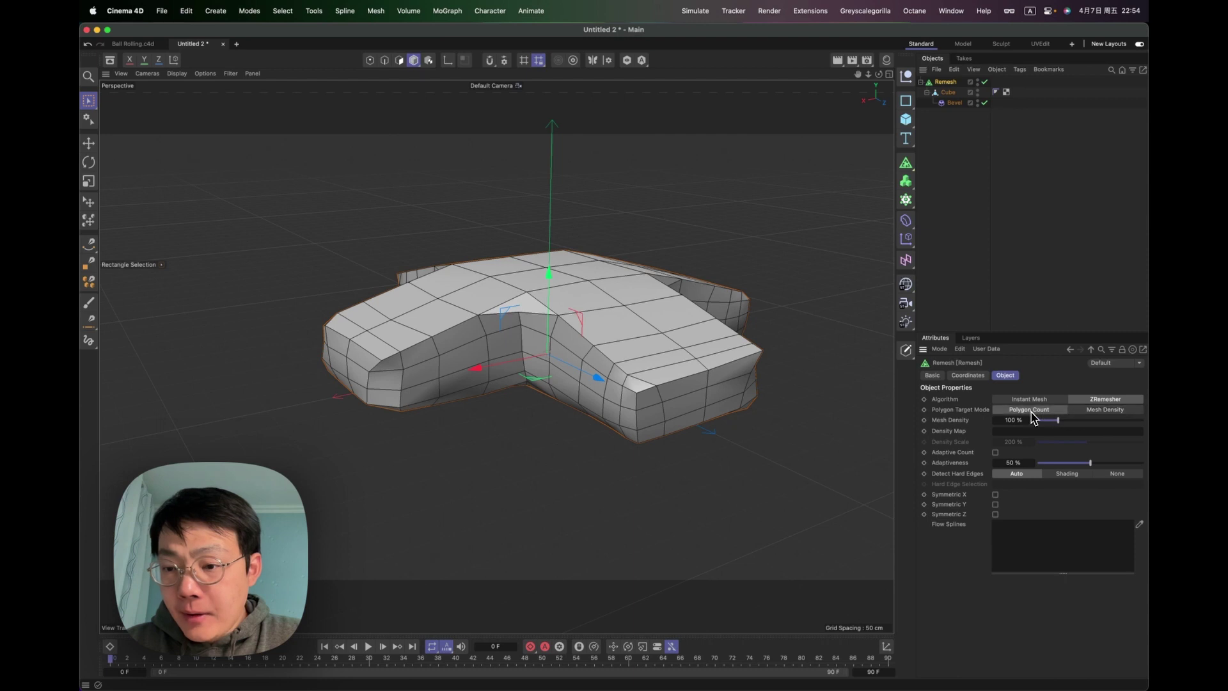
{"action": "double_click", "coordinate": [1017, 420]}
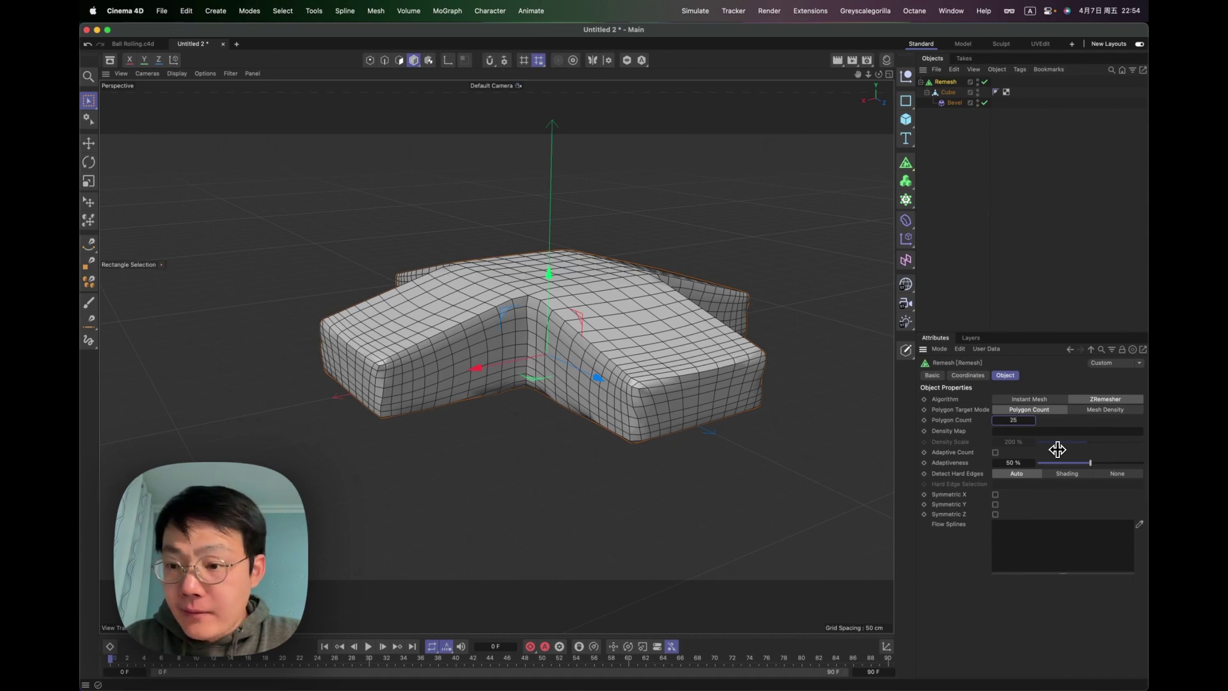
{"action": "key", "text": "Return"}
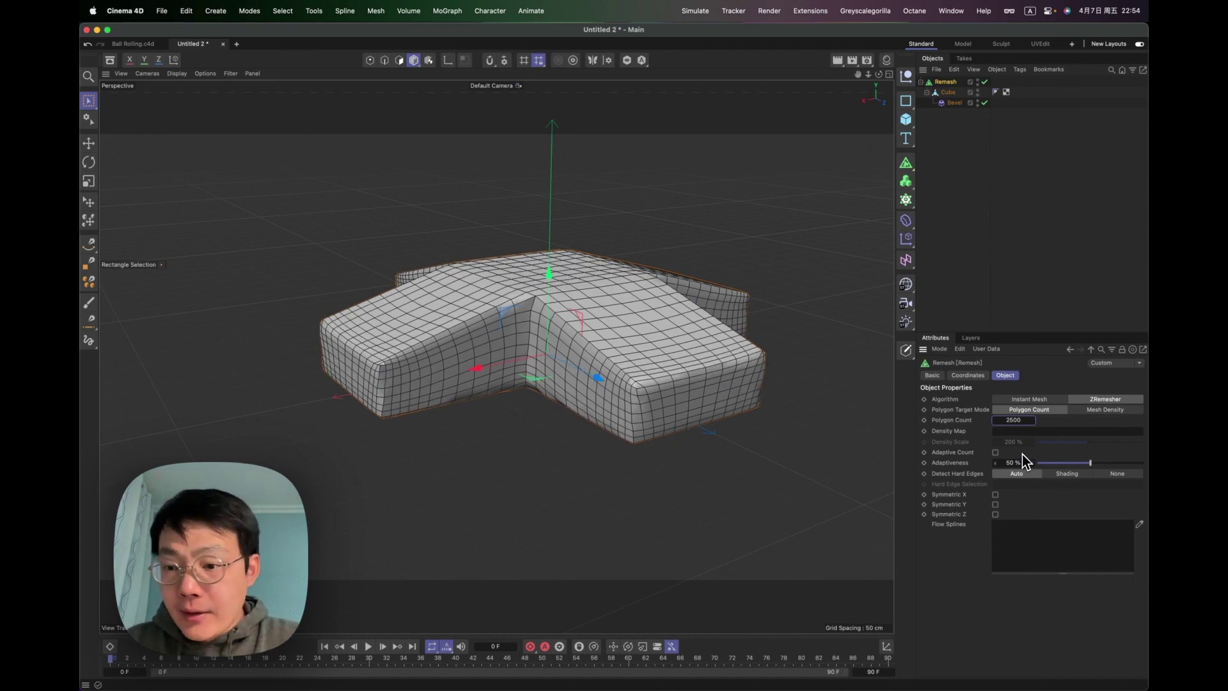
Set the Remesh adaptiveness to 0% and enable symmetry in X and Z.
{"action": "left_click", "coordinate": [1079, 477]}
{"action": "left_click", "coordinate": [1103, 476]}
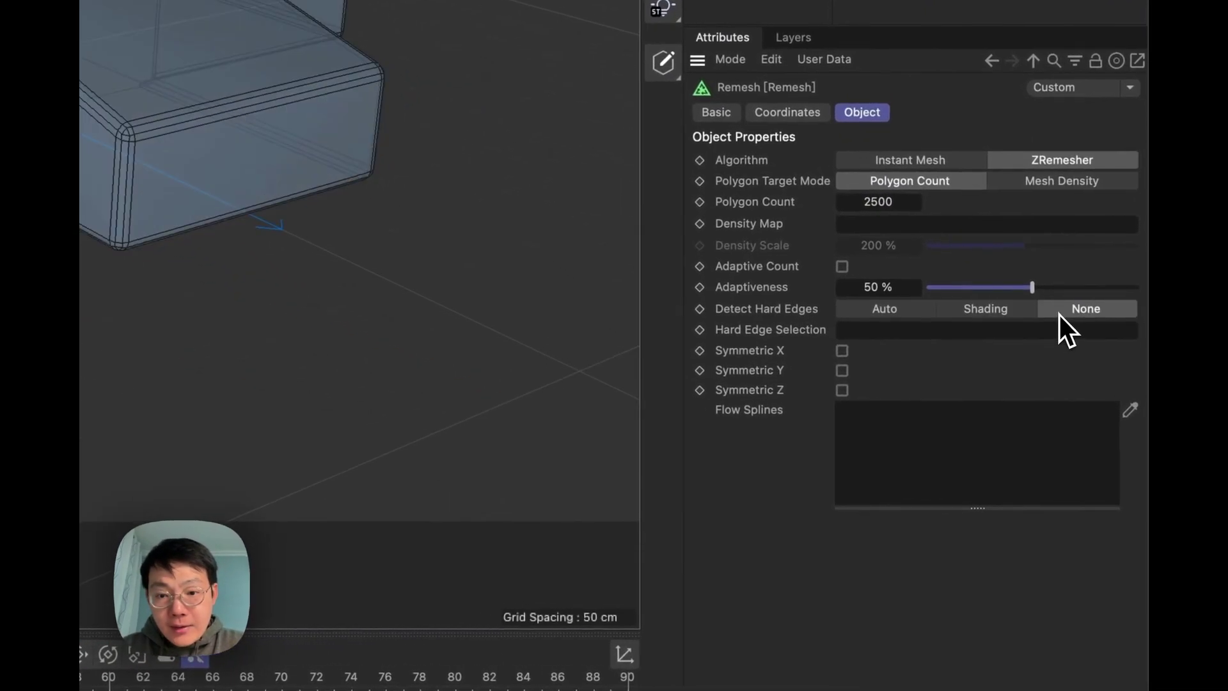
{"action": "left_click", "coordinate": [885, 312]}
{"action": "left_click_drag", "start_coordinate": [1023, 289], "coordinate": [803, 297]}
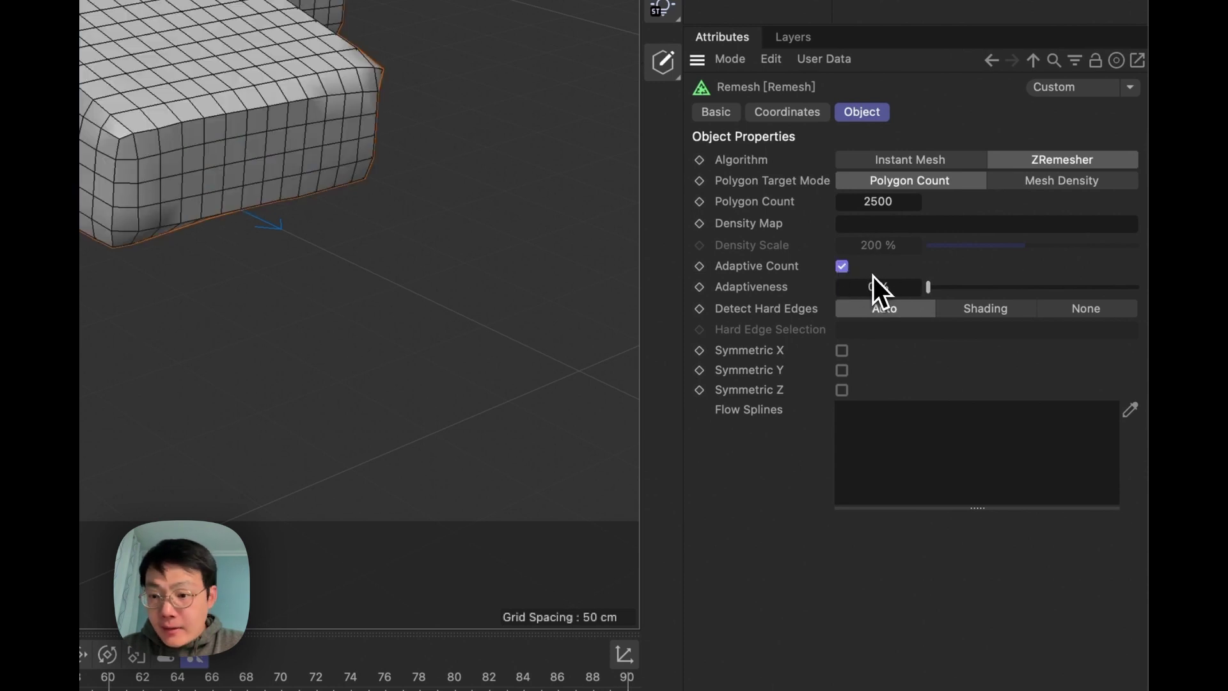
{"action": "left_click", "coordinate": [841, 350]}
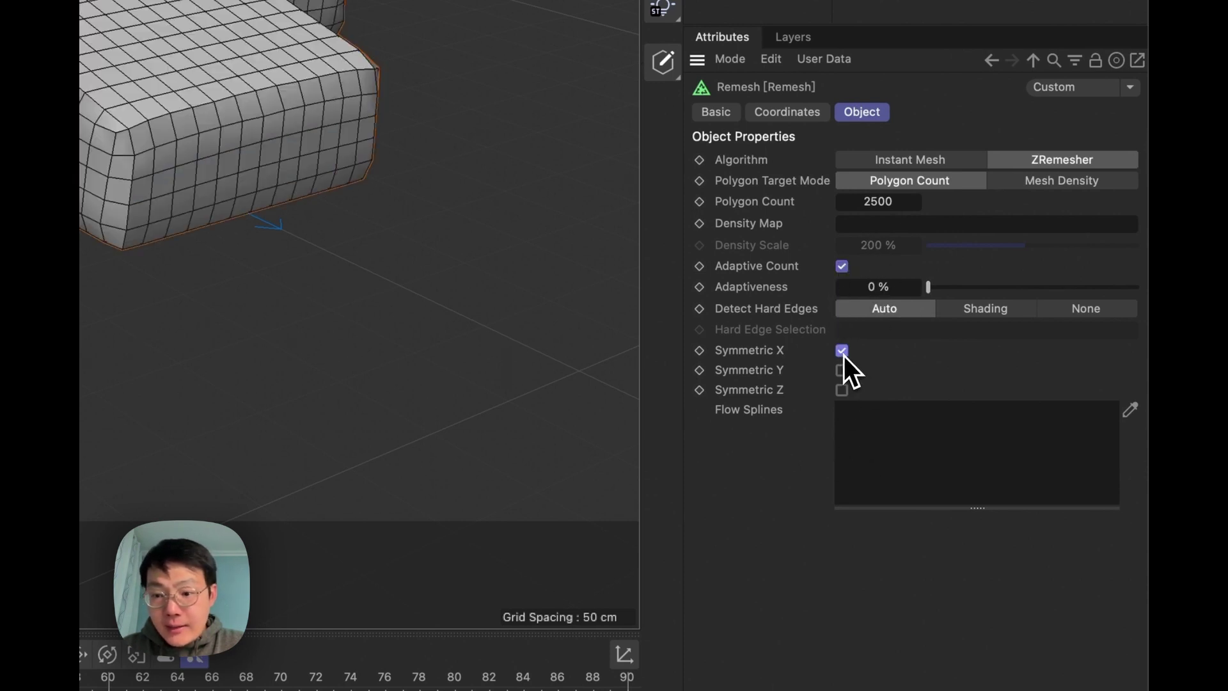
{"action": "left_click", "coordinate": [842, 389]}
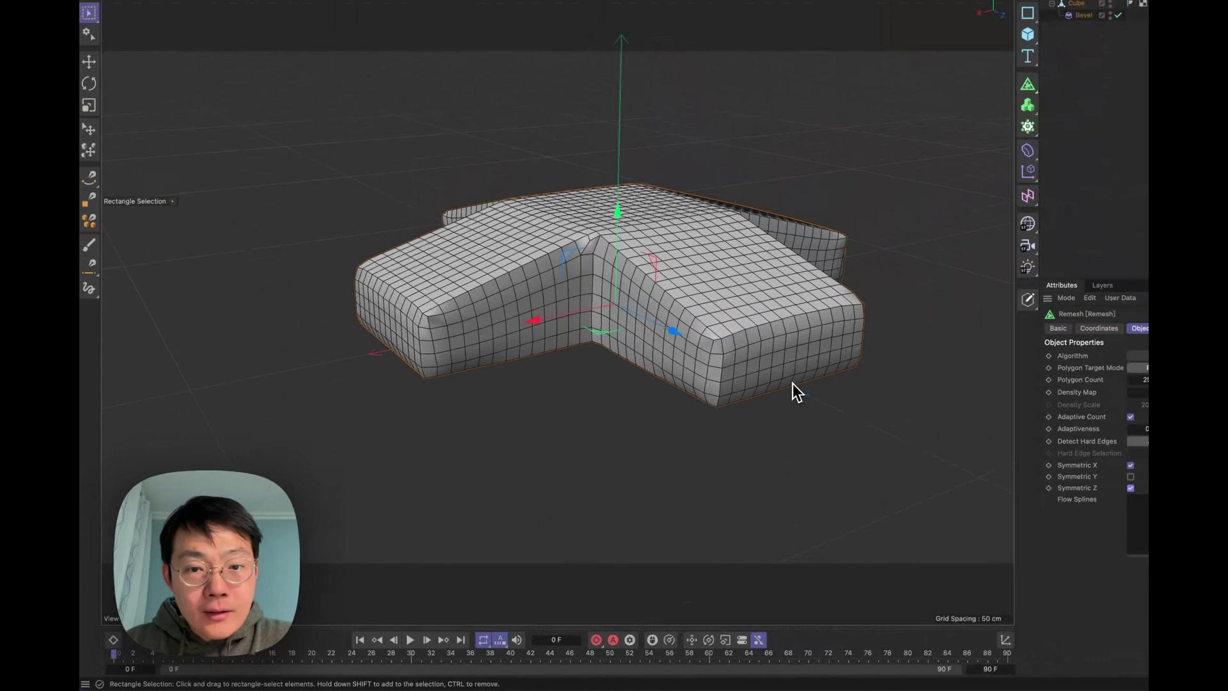
{"action": "left_click", "coordinate": [793, 382]}
{"action": "left_click_drag", "start_coordinate": [604, 389], "coordinate": [539, 329], "text": "alt"}
{"action": "left_click", "coordinate": [949, 93]}
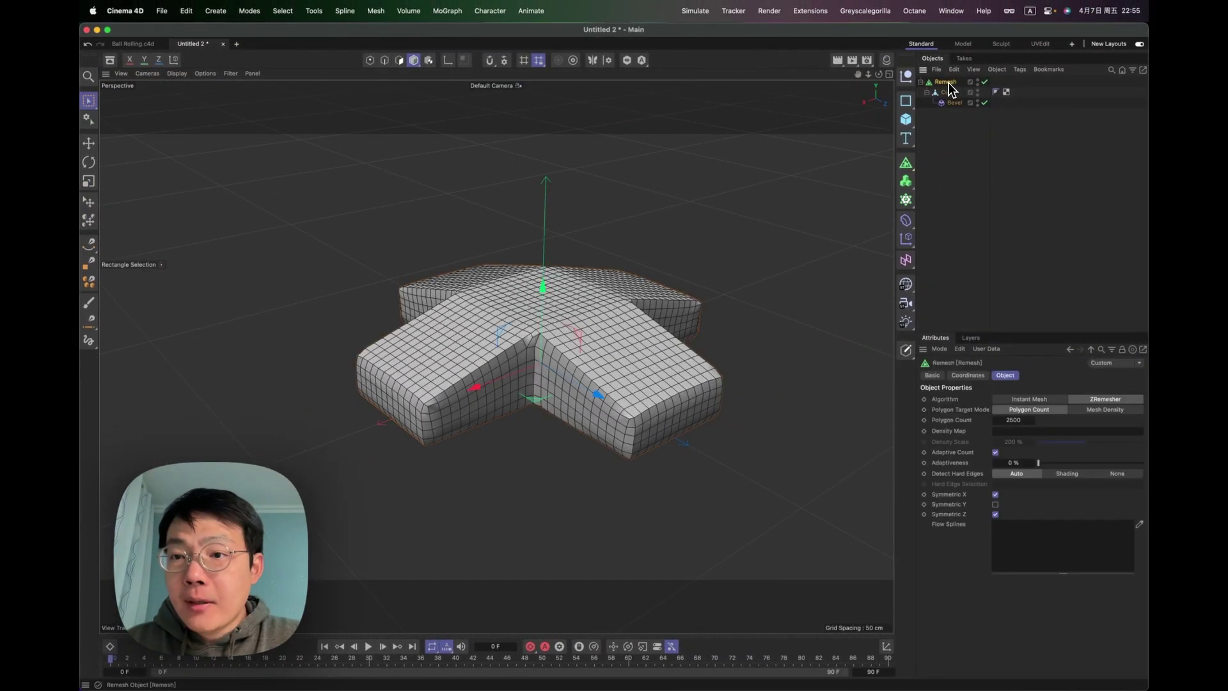
Add a Thicken generator and nest the Remesh, with its Cube and Bevel, inside it.
{"action": "left_click", "coordinate": [906, 163]}
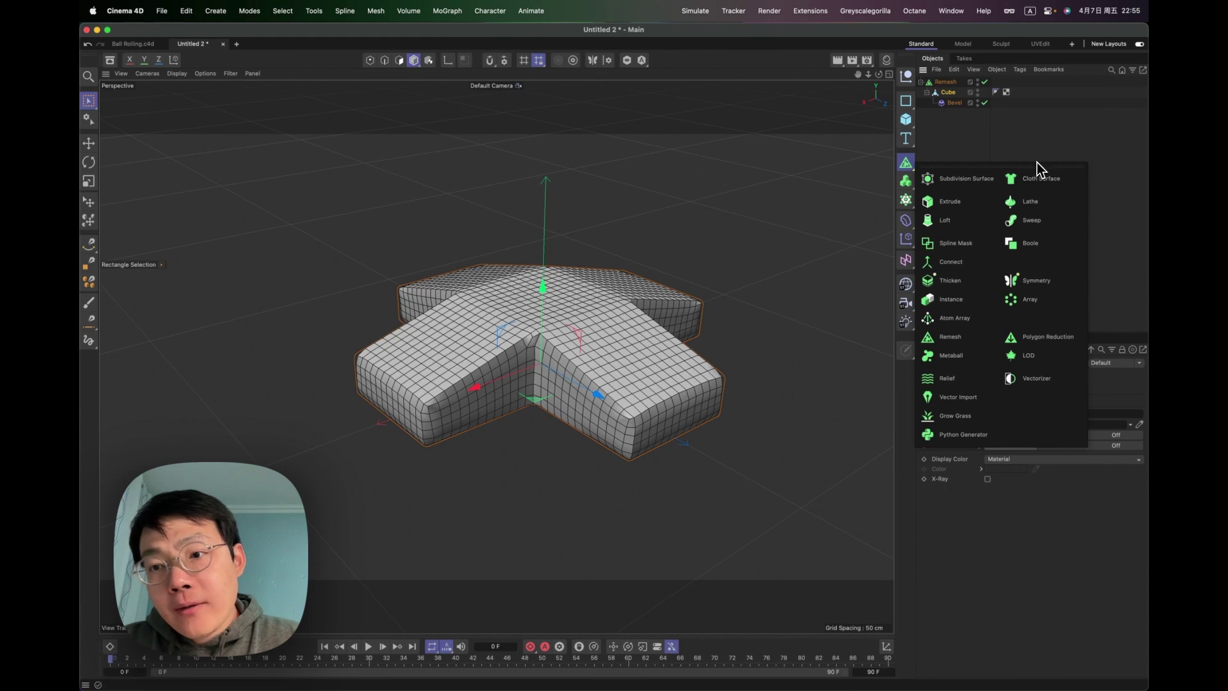
{"action": "left_click", "coordinate": [973, 283], "text": "alt"}
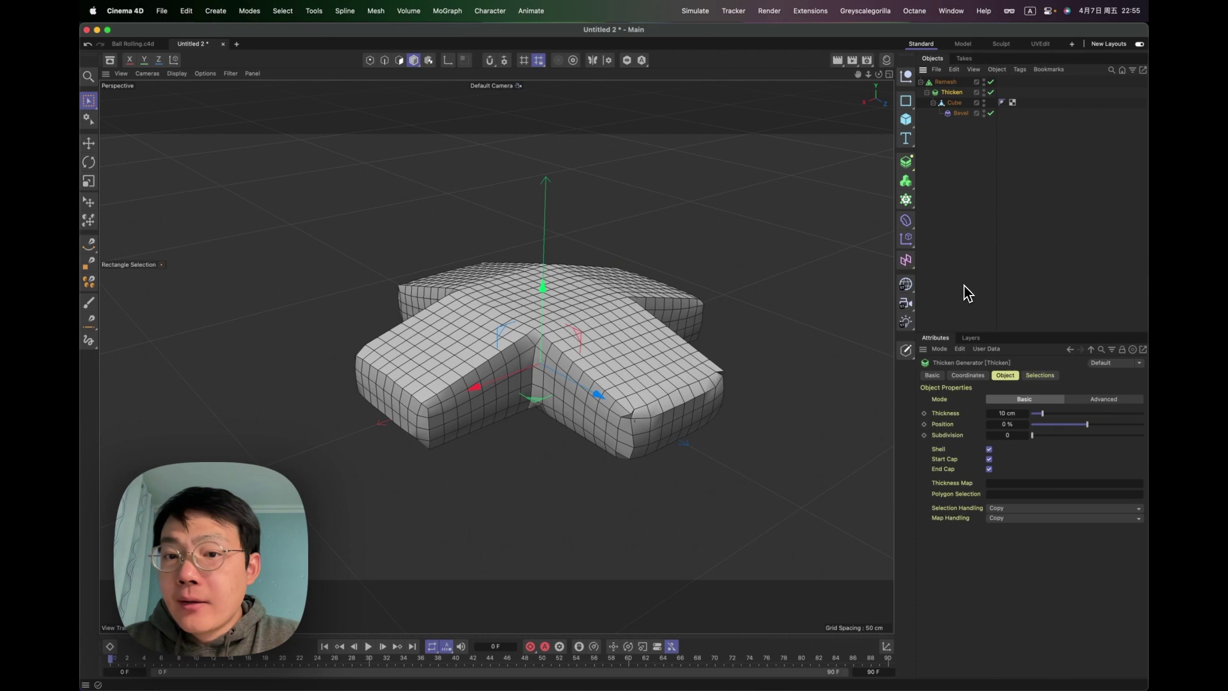
{"action": "left_click_drag", "start_coordinate": [951, 103], "coordinate": [947, 79]}
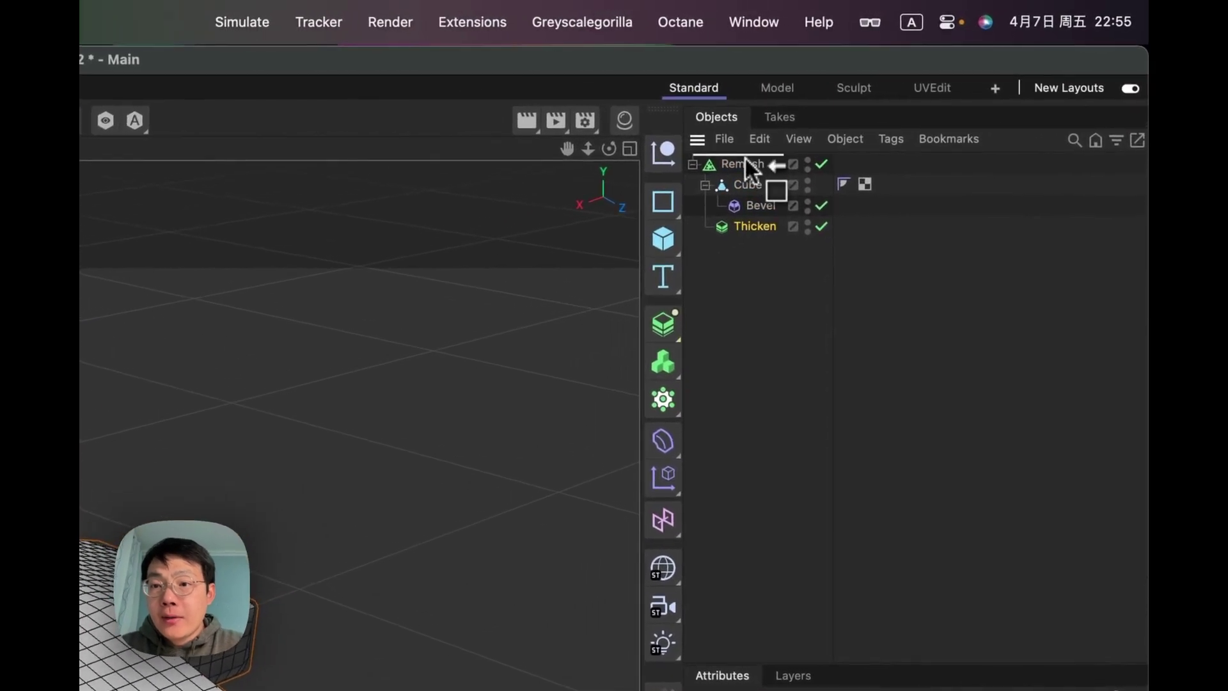
{"action": "left_click_drag", "start_coordinate": [744, 159], "coordinate": [751, 170]}
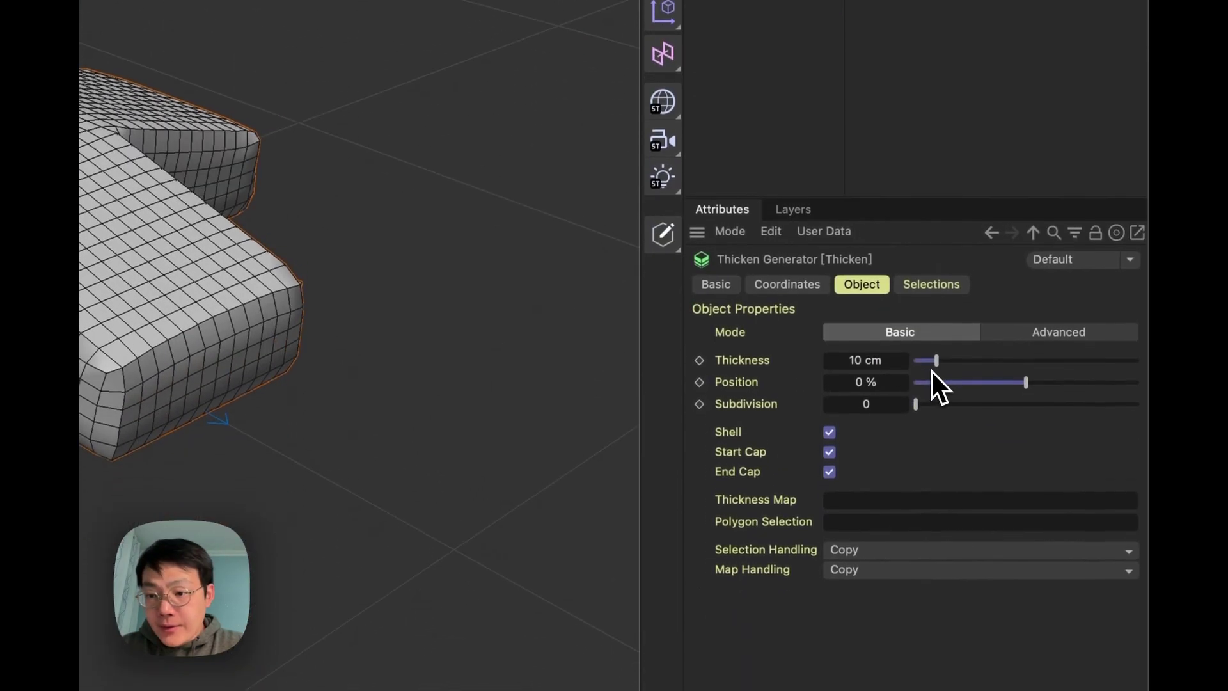
Set the Thicken thickness to 10 cm.
{"action": "mouse_move", "coordinate": [934, 359]}
{"action": "left_mouse_down"}
{"action": "mouse_move", "coordinate": [921, 348]}
{"action": "mouse_move", "coordinate": [931, 349]}
{"action": "left_mouse_up"}
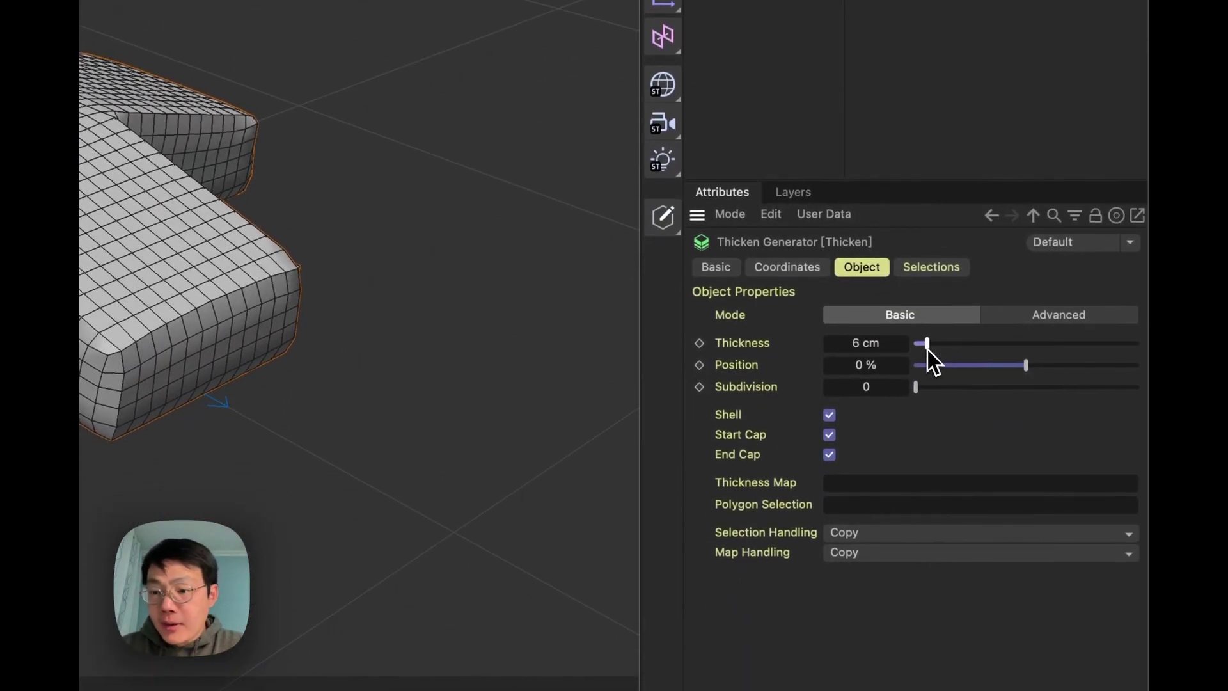
{"action": "left_click", "coordinate": [885, 344]}
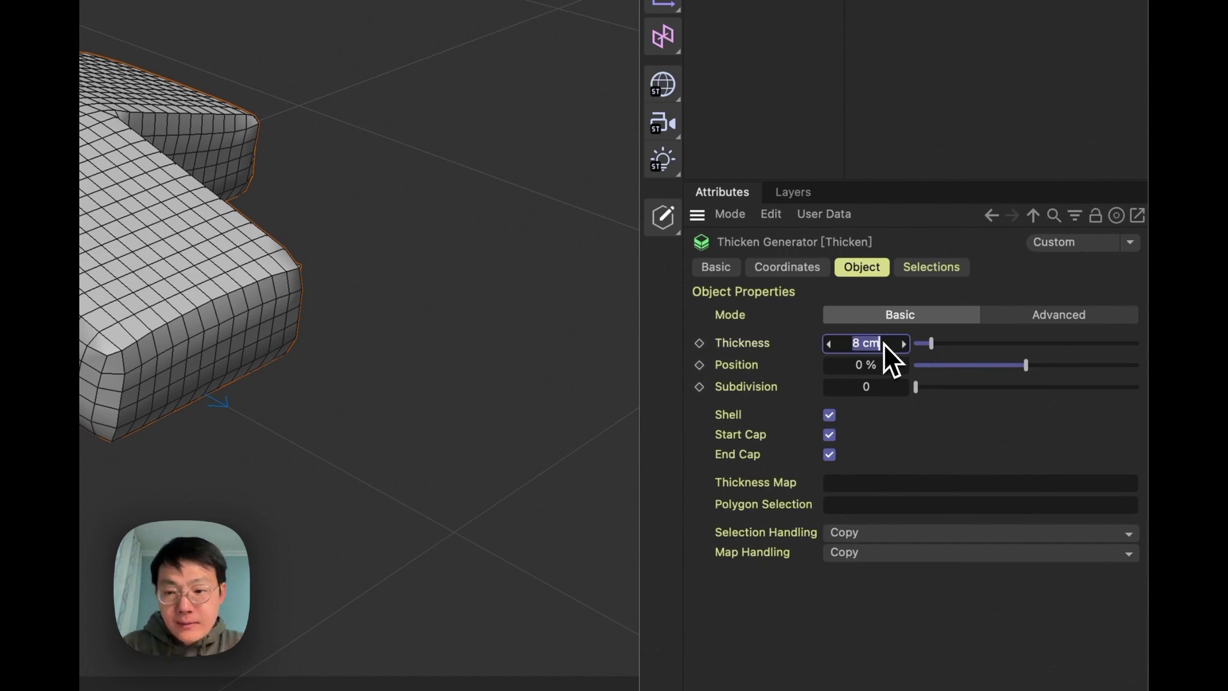
{"action": "type", "text": "10"}
{"action": "key", "text": "Return"}
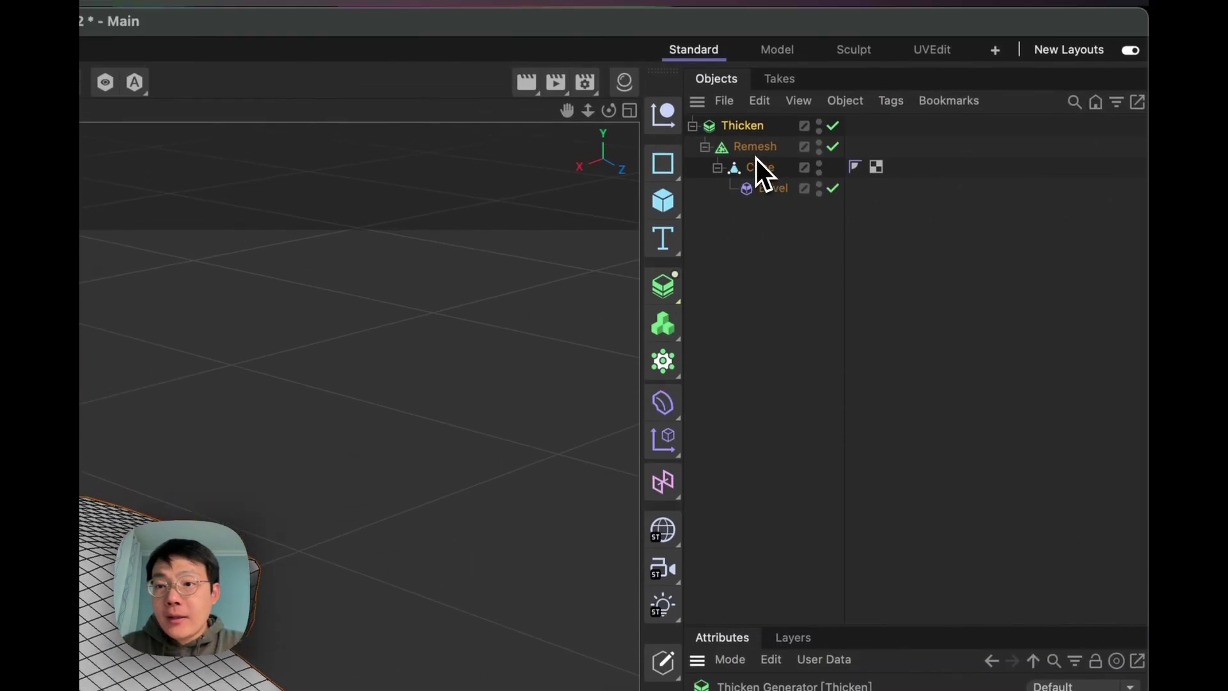
{"action": "left_click", "coordinate": [761, 170]}
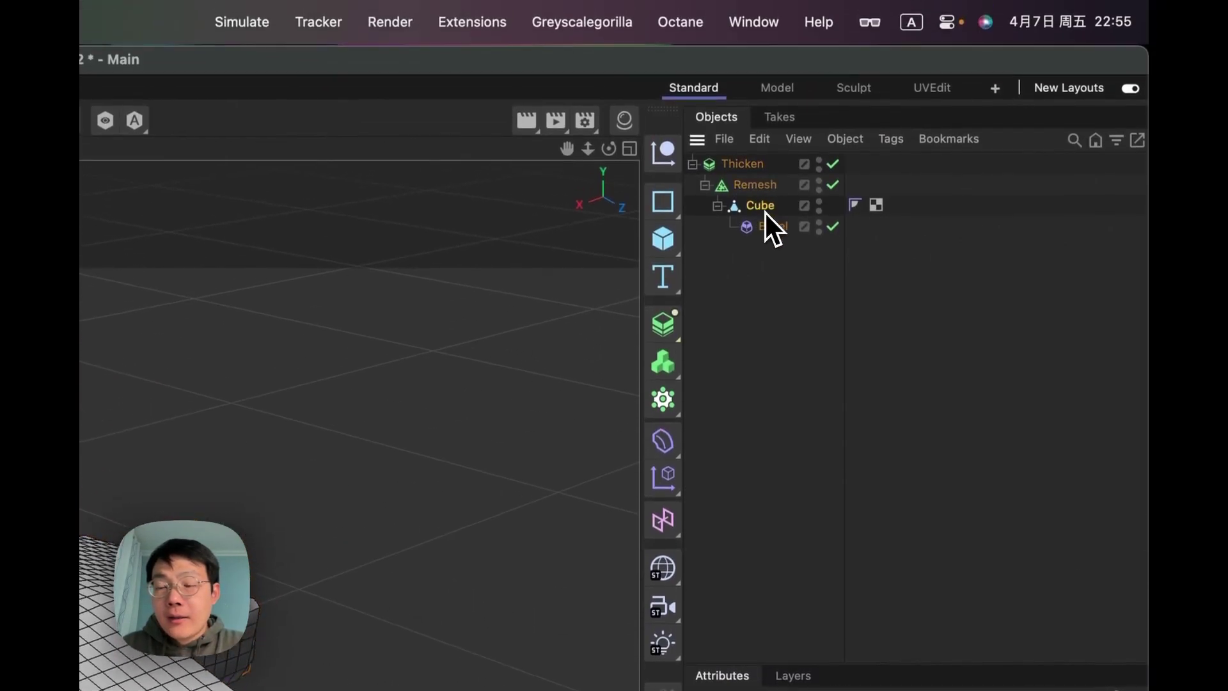
Add a Soft Body dynamics tag to the Thicken object and briefly preview the simulation.
{"action": "left_click", "coordinate": [778, 271]}
{"action": "right_click", "coordinate": [752, 167]}
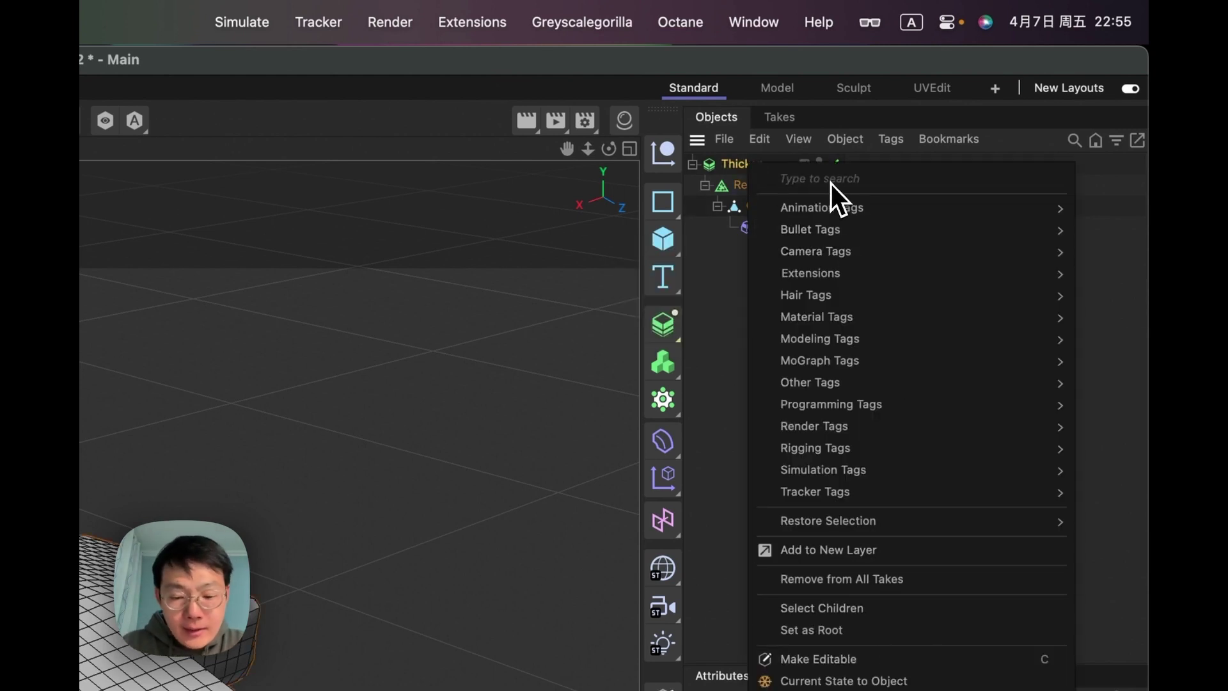
{"action": "type", "text": "soft"}
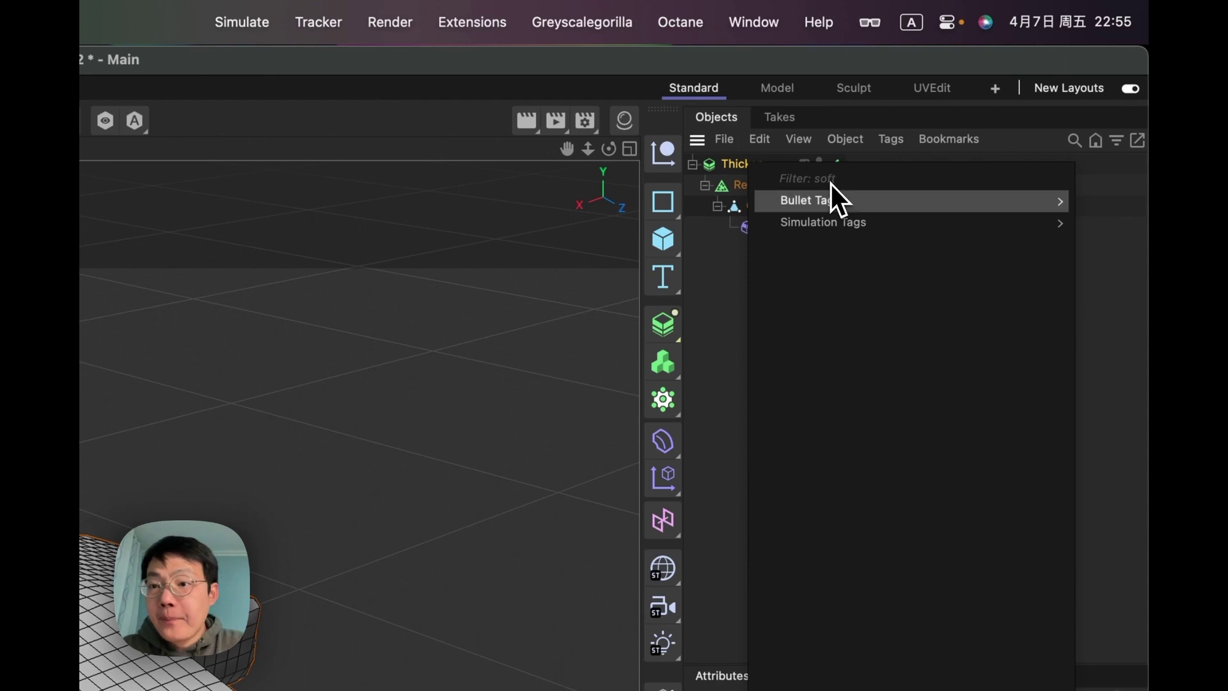
{"action": "mouse_move", "coordinate": [831, 204]}
{"action": "left_click", "coordinate": [706, 210]}
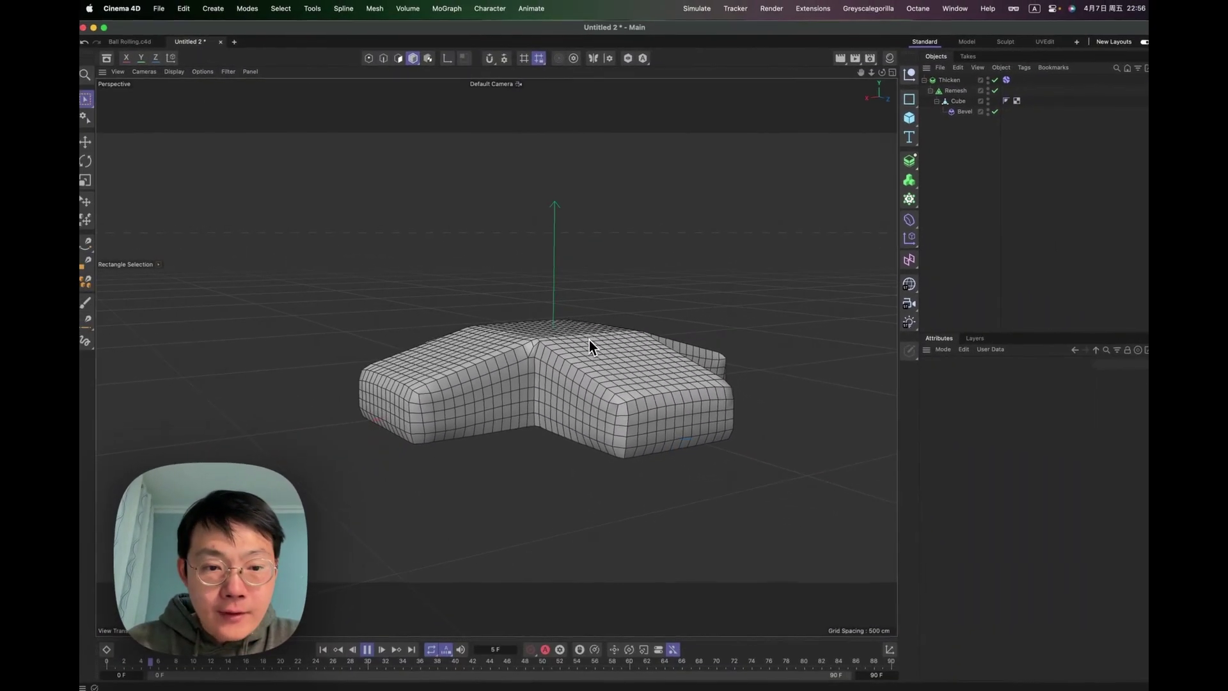
{"action": "left_click", "coordinate": [367, 649]}
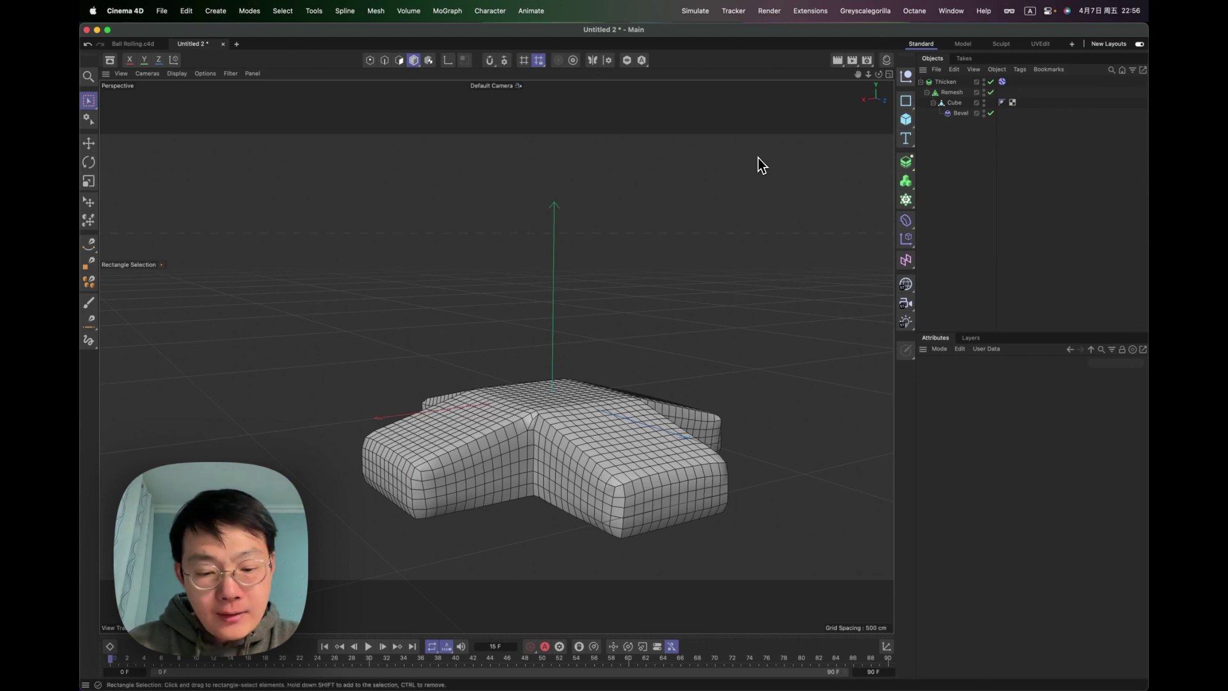
Add a Floor object and give it a Collider Body tag via the Commander.
{"action": "key", "text": "shift+c"}
{"action": "type", "text": "floor"}
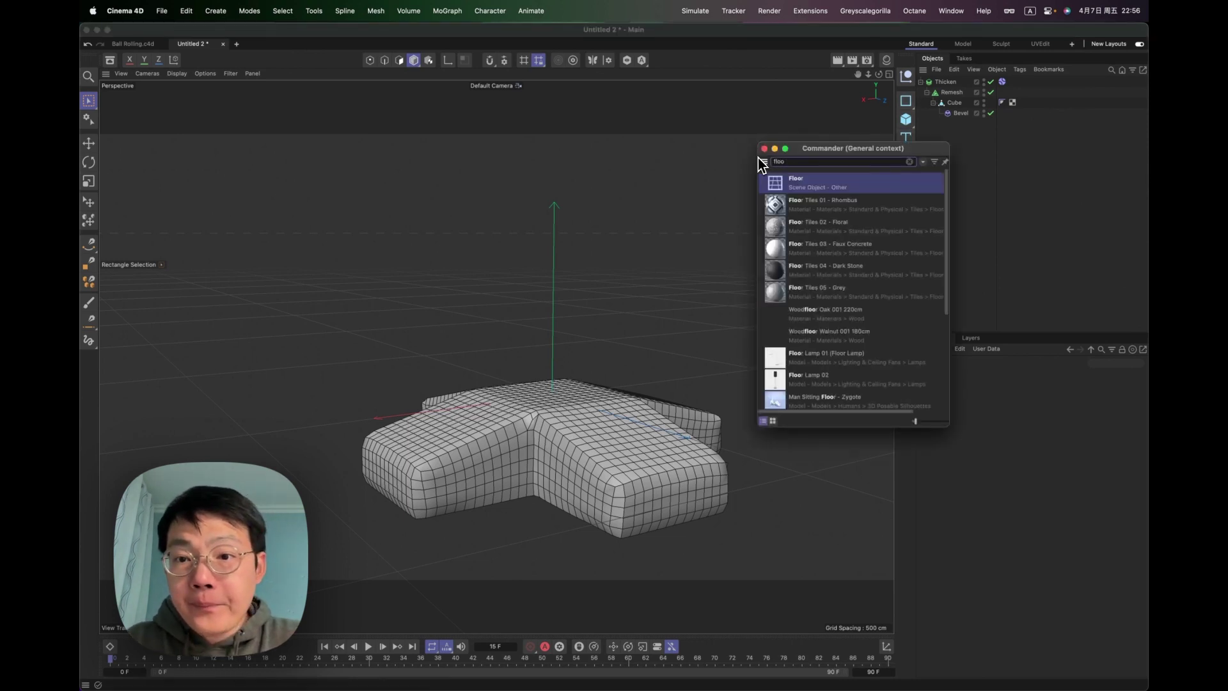
{"action": "key", "text": "Return"}
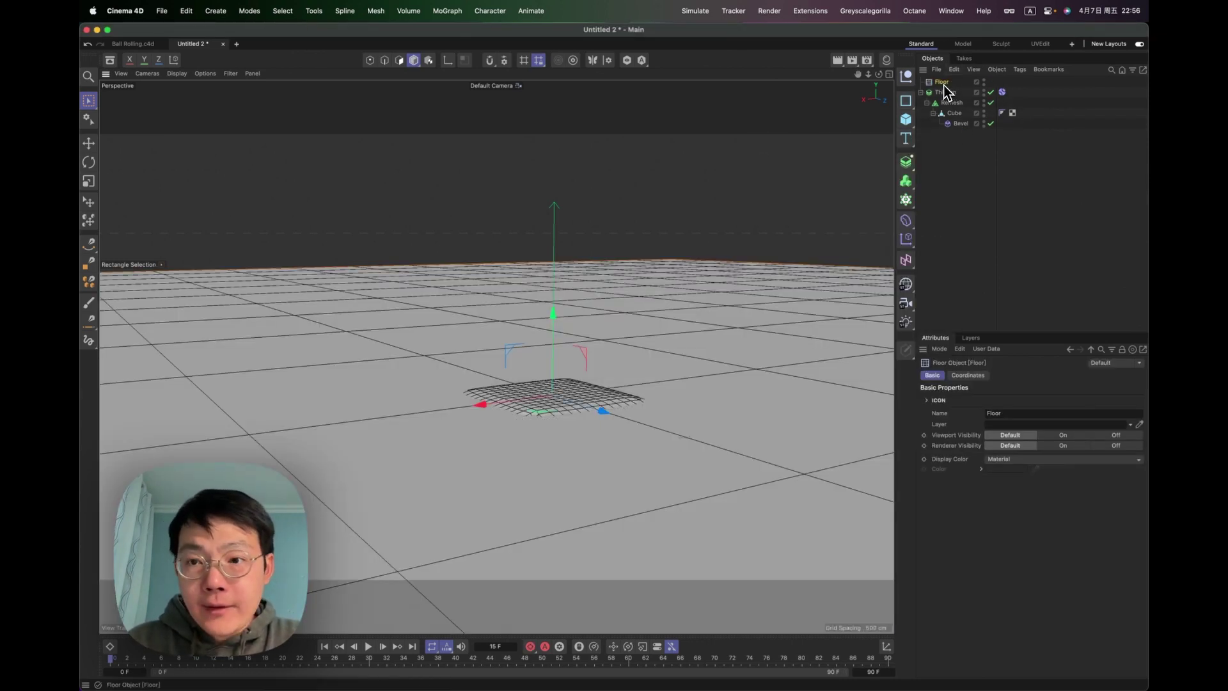
{"action": "key", "text": "shift+c"}
{"action": "type", "text": "coli"}
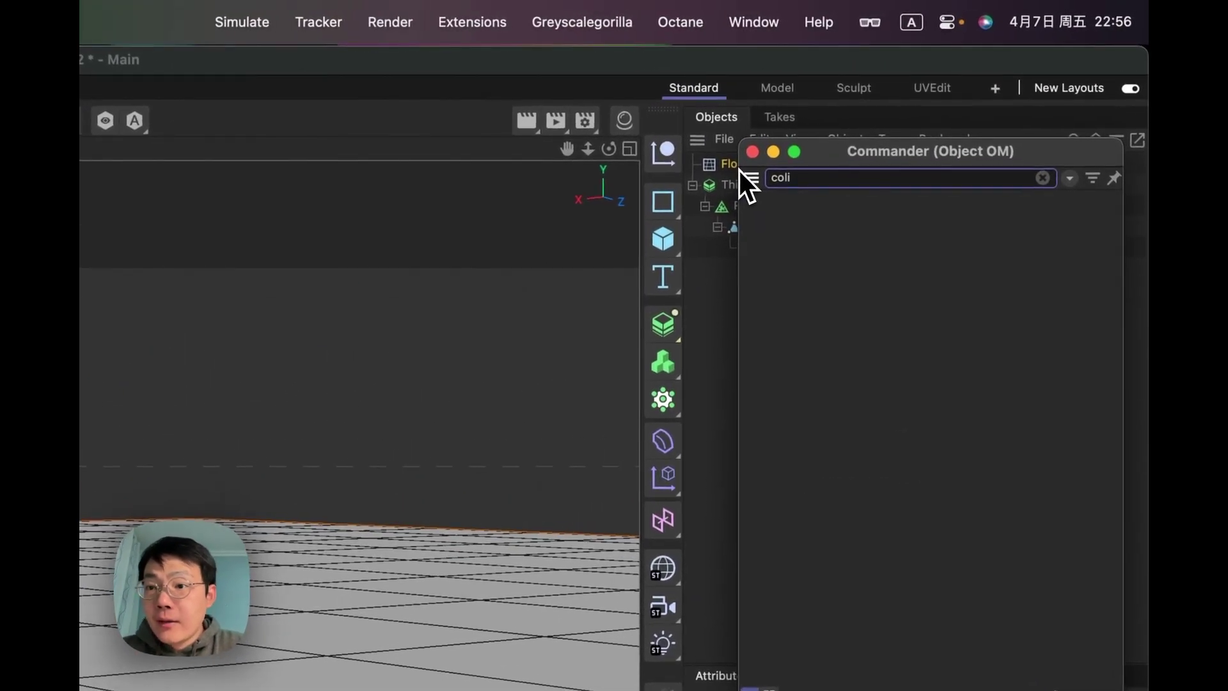
{"action": "key", "text": "BackSpace"}
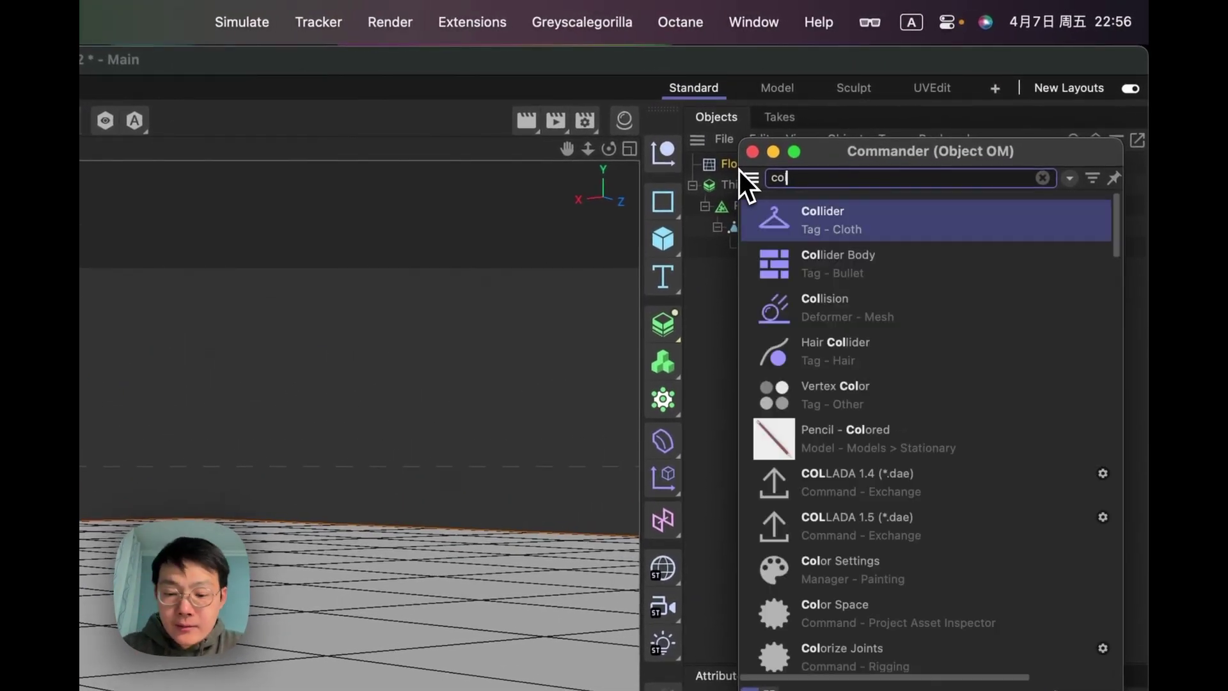
{"action": "type", "text": "ll"}
{"action": "key", "text": "Down"}
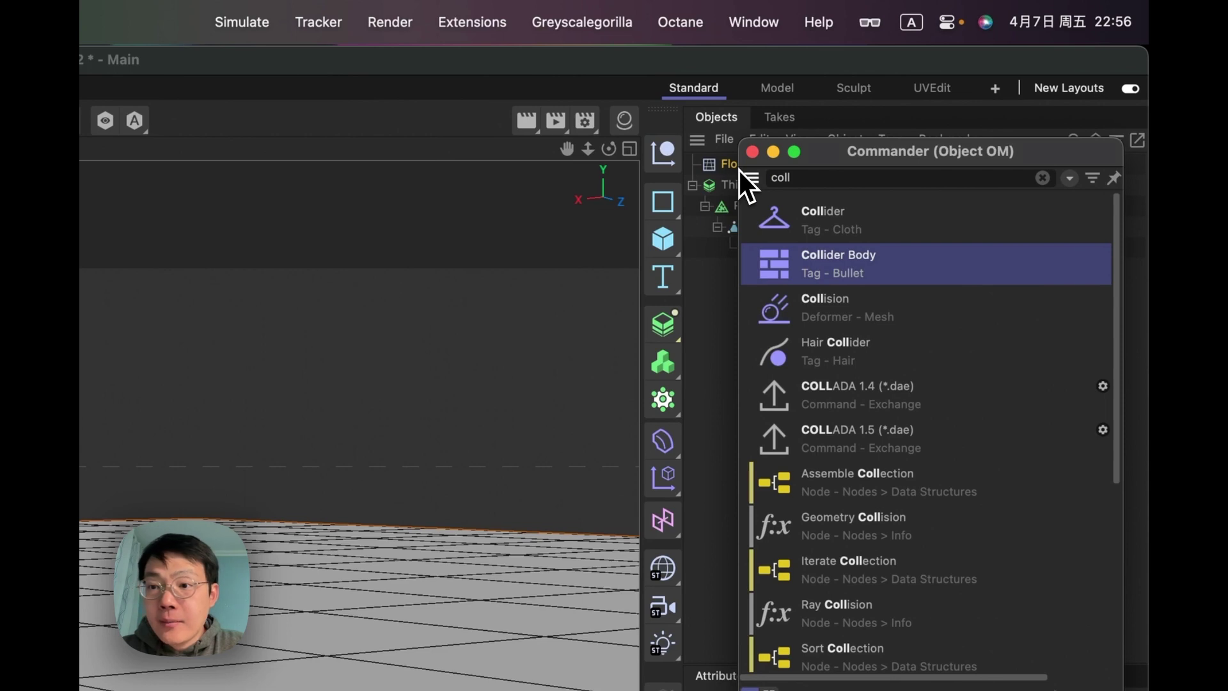
{"action": "left_click", "coordinate": [850, 270]}
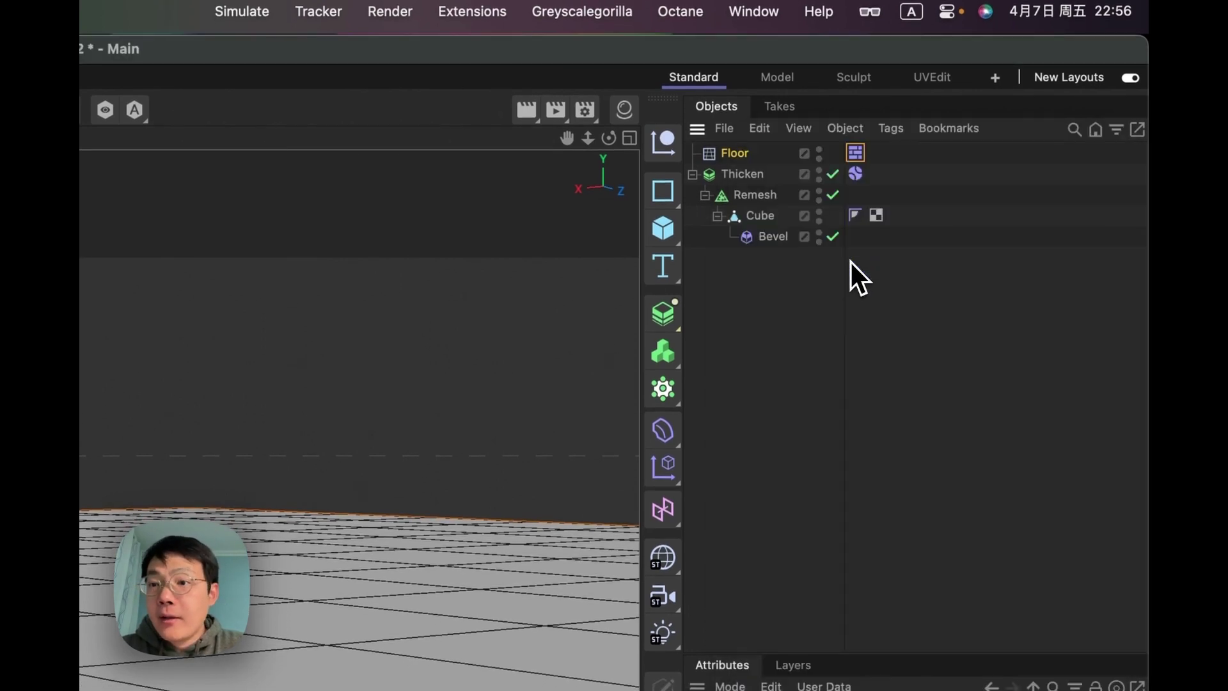
Play the simulation to watch the pad settle onto the floor, then rewind to frame 0.
{"action": "left_click", "coordinate": [773, 433]}
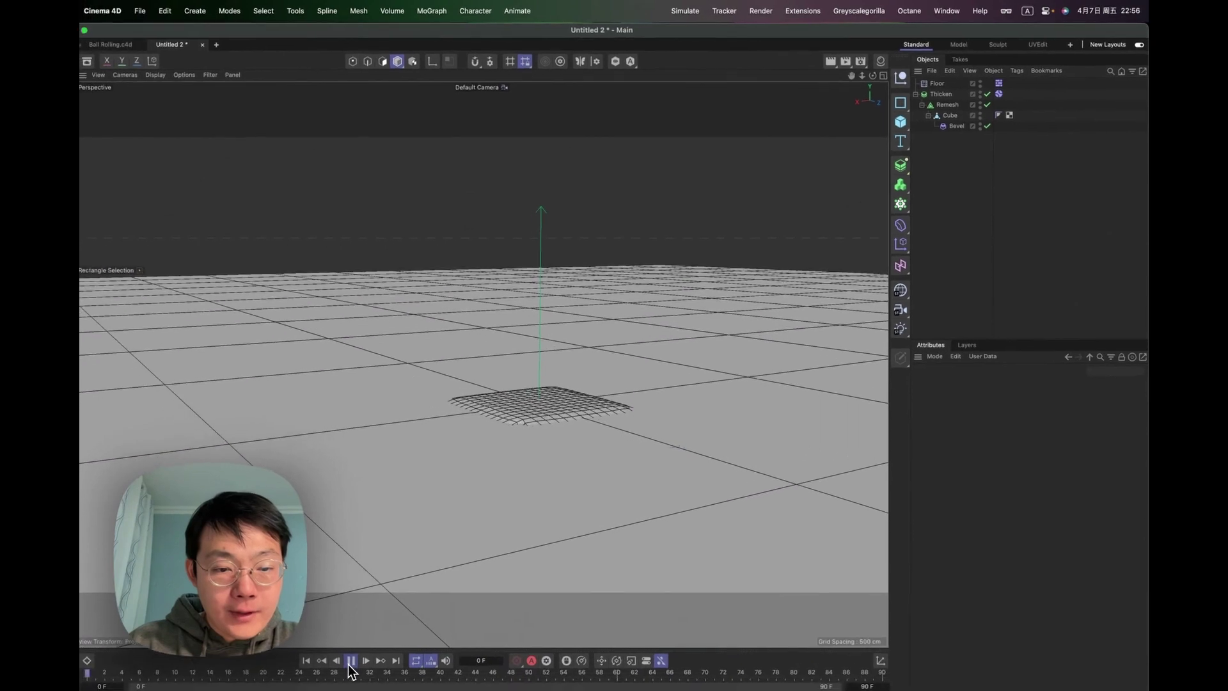
{"action": "left_click", "coordinate": [368, 646]}
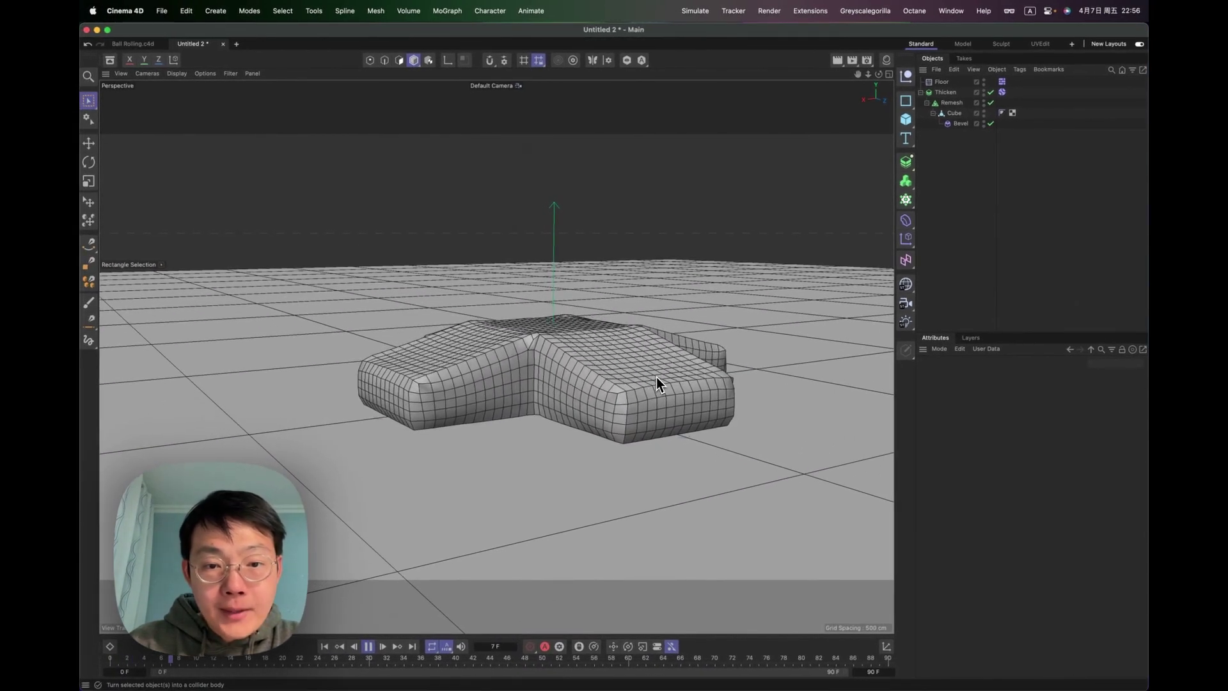
{"action": "left_click", "coordinate": [368, 647]}
{"action": "left_click", "coordinate": [323, 647]}
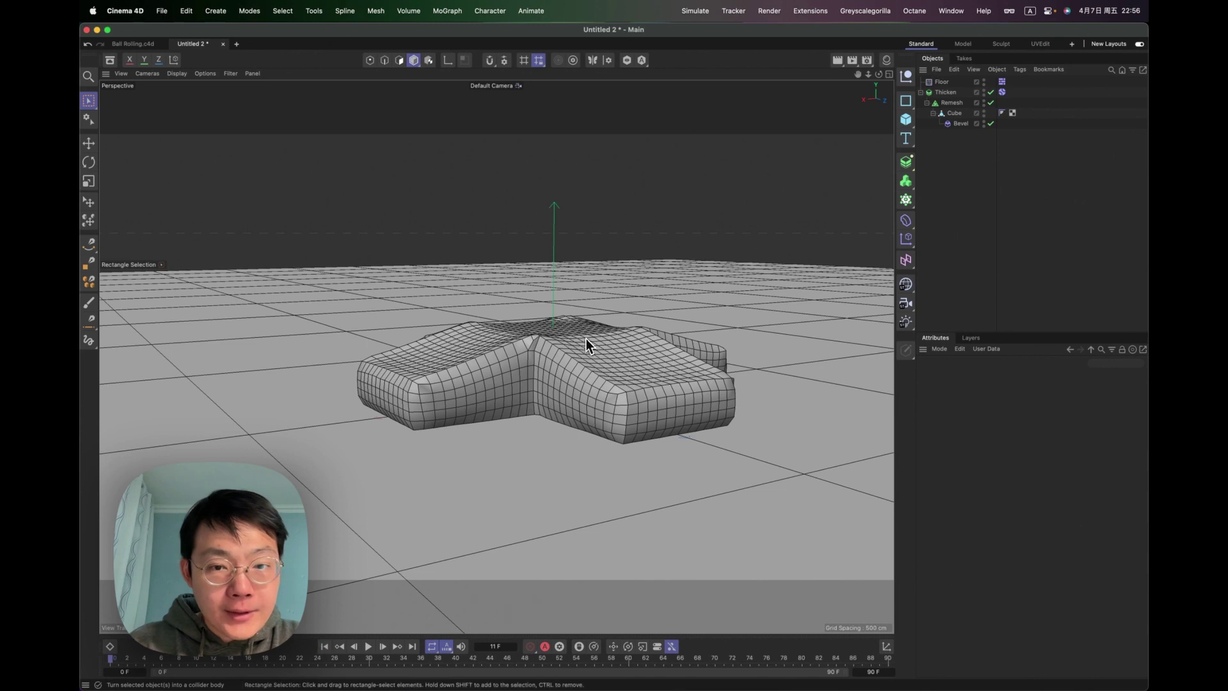
Review the Remesh settings and the dynamics tag's Mass, Force and Soft Body tabs.
{"action": "left_click", "coordinate": [951, 103]}
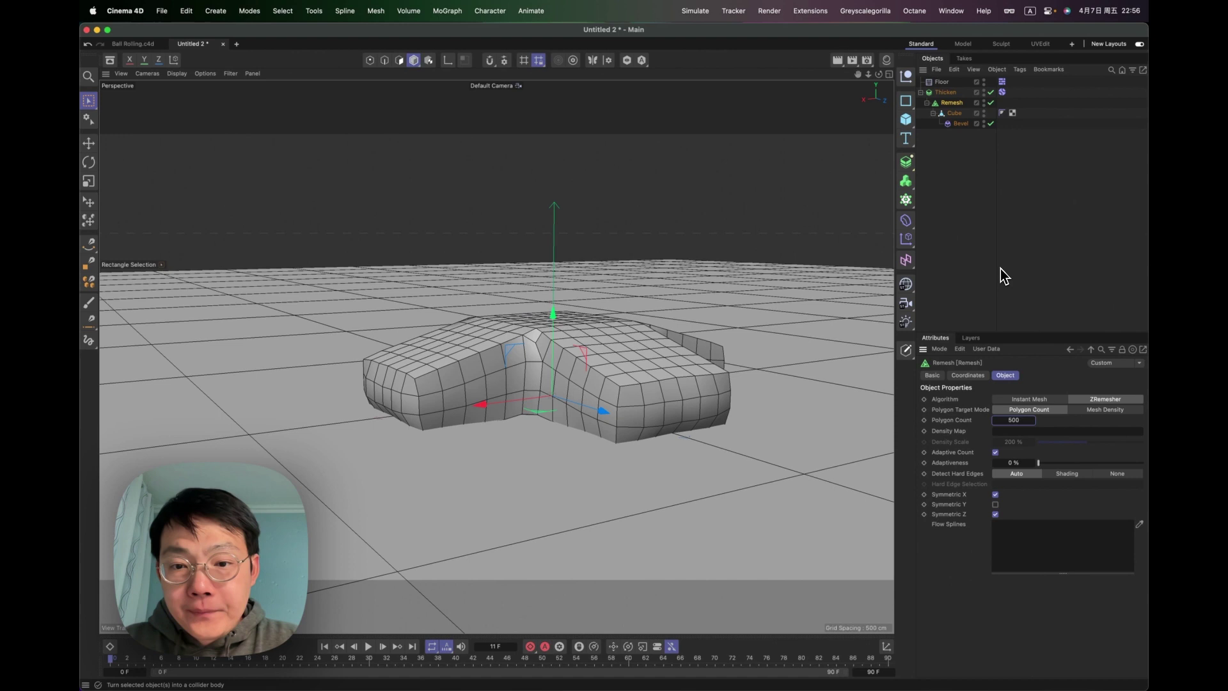
{"action": "left_click", "coordinate": [1002, 92]}
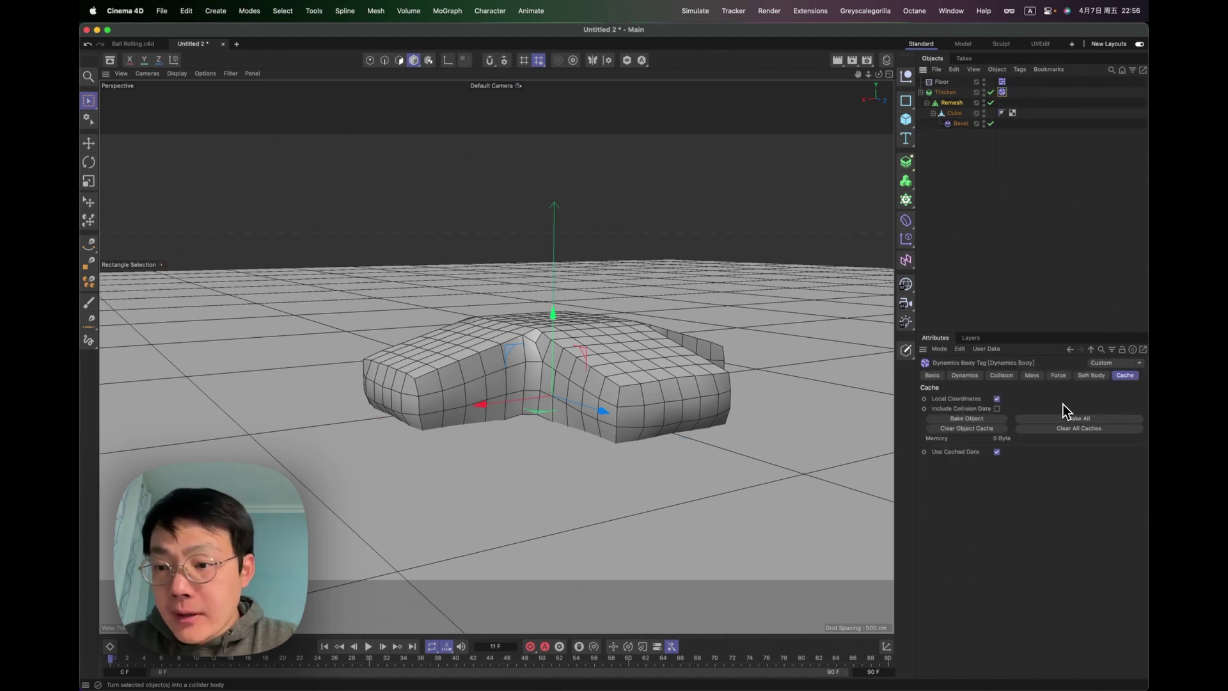
{"action": "left_click", "coordinate": [1032, 376]}
{"action": "left_click", "coordinate": [1057, 376]}
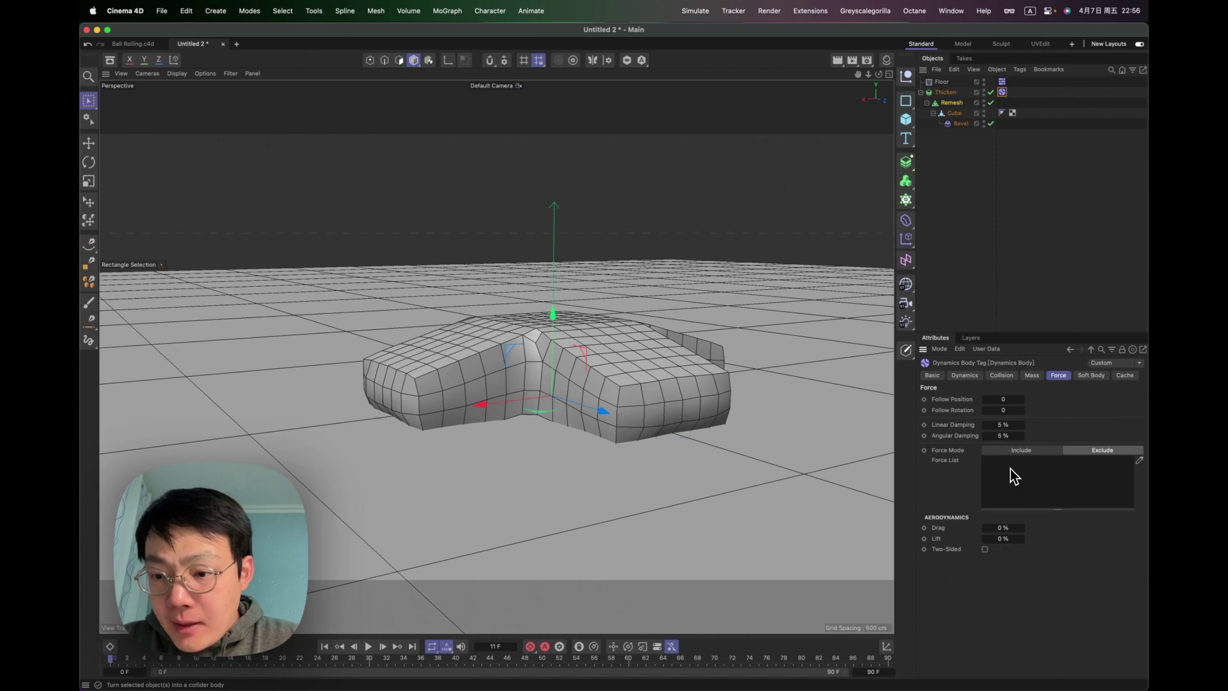
{"action": "left_click", "coordinate": [1092, 375]}
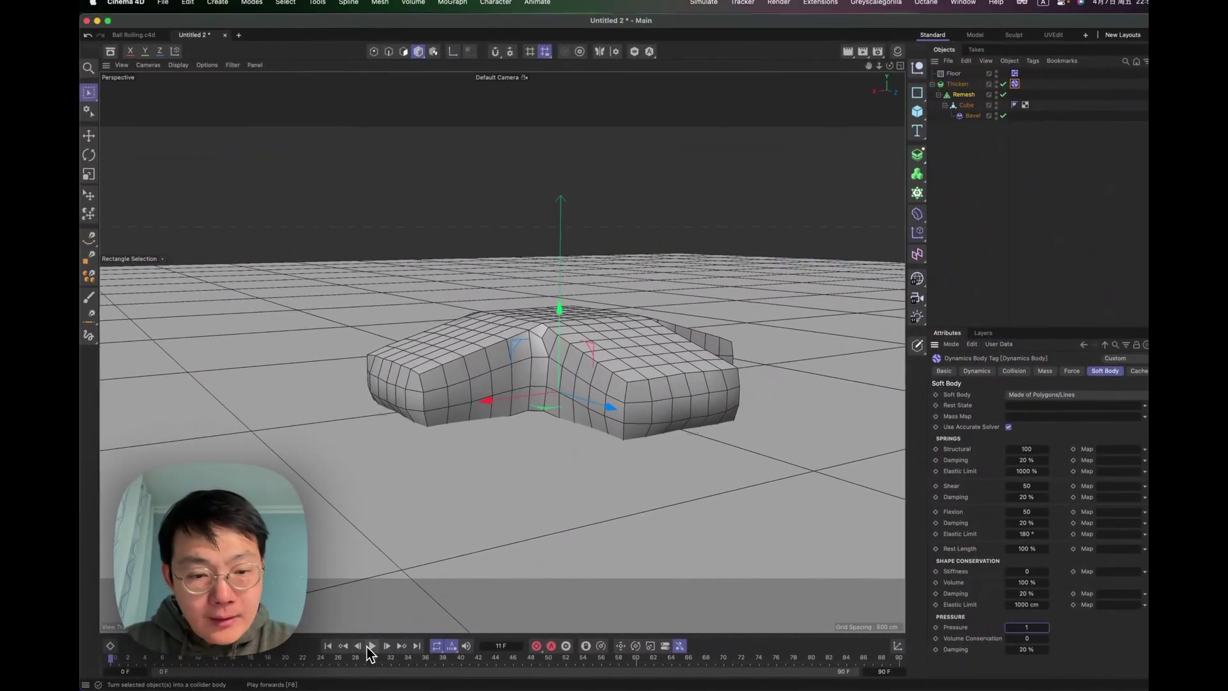
Play the soft-body simulation to watch the cross slump, then rewind to frame 0.
{"action": "left_click", "coordinate": [437, 638]}
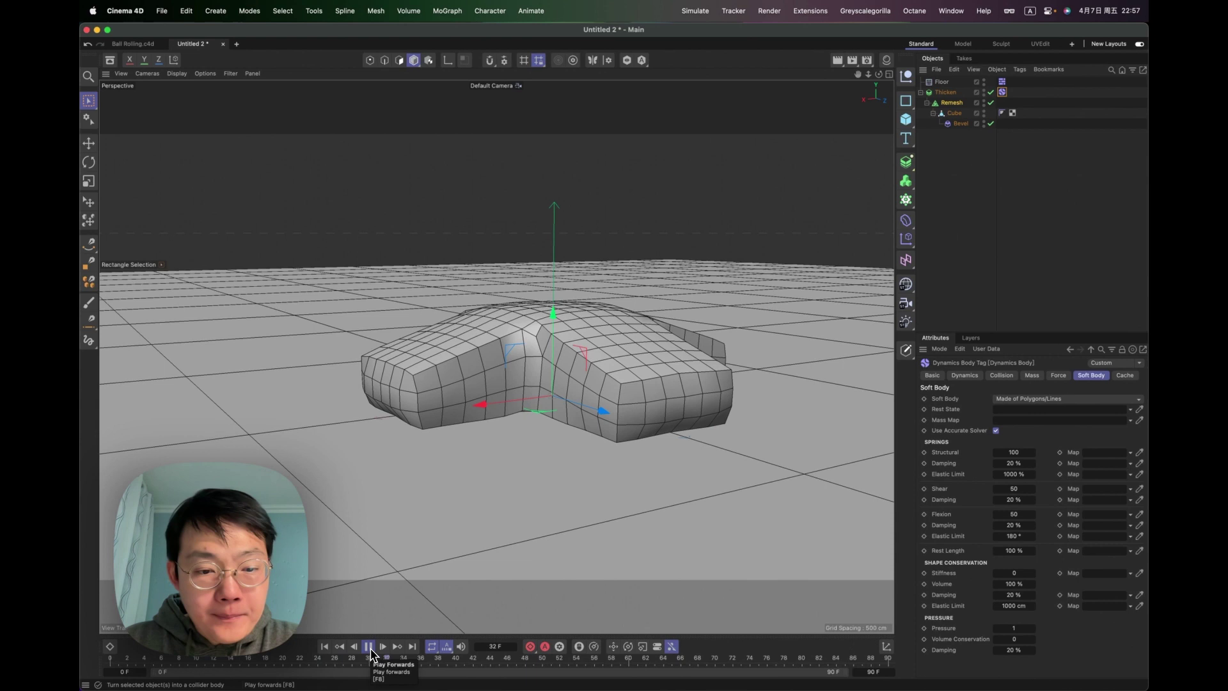
{"action": "left_click", "coordinate": [369, 647]}
{"action": "left_click", "coordinate": [324, 647]}
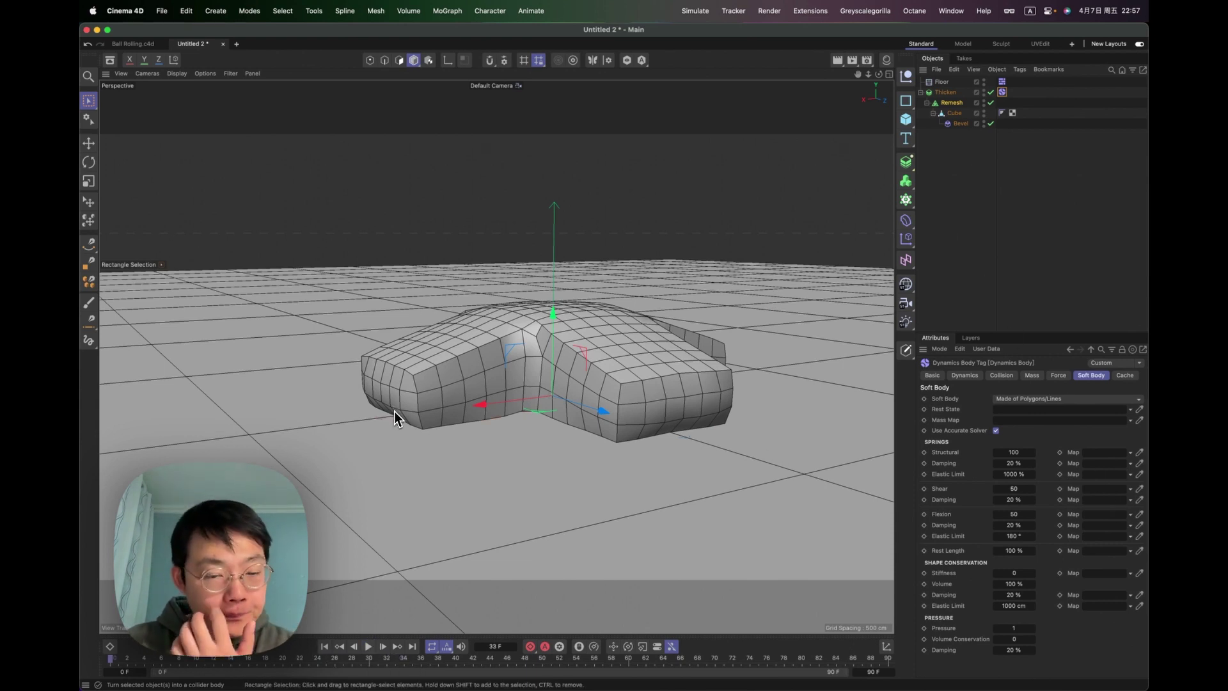
{"action": "left_click", "coordinate": [1037, 160]}
{"action": "scroll", "coordinate": [518, 317], "scroll_direction": "down", "scroll_amount": 5}
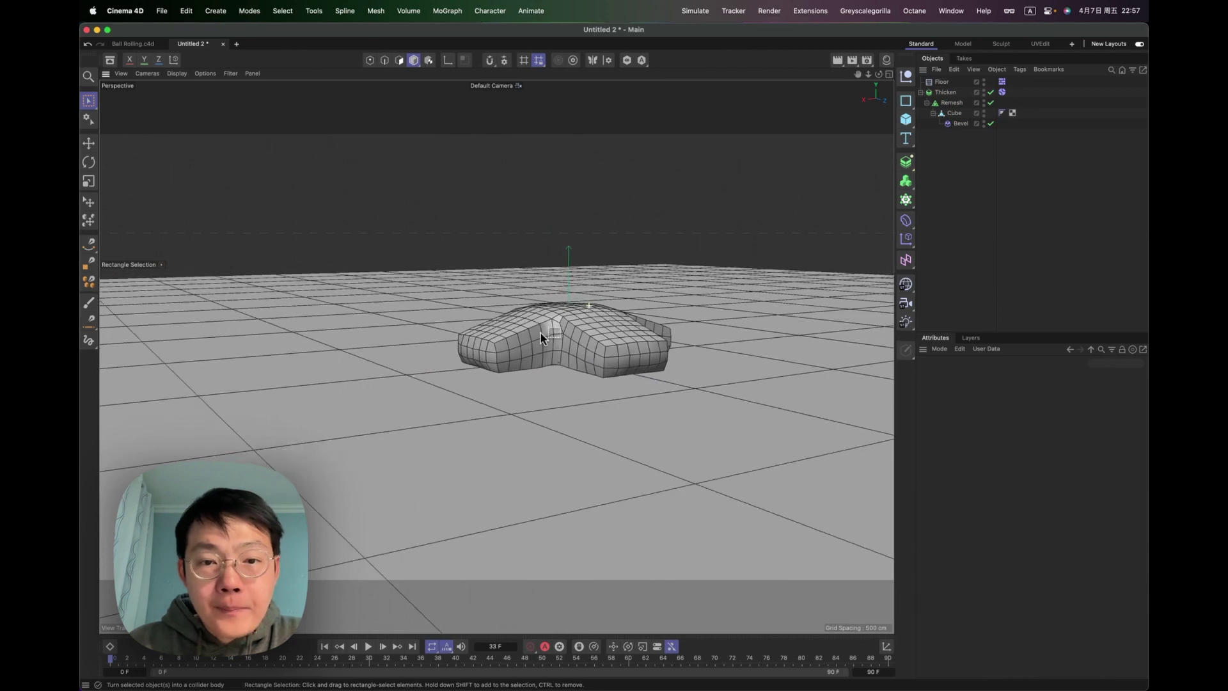
{"action": "left_click_drag", "start_coordinate": [532, 362], "coordinate": [505, 366], "text": "alt"}
Add a 100 cm Sphere and place it beside the cross pad, resting on the floor.
{"action": "left_click", "coordinate": [906, 119]}
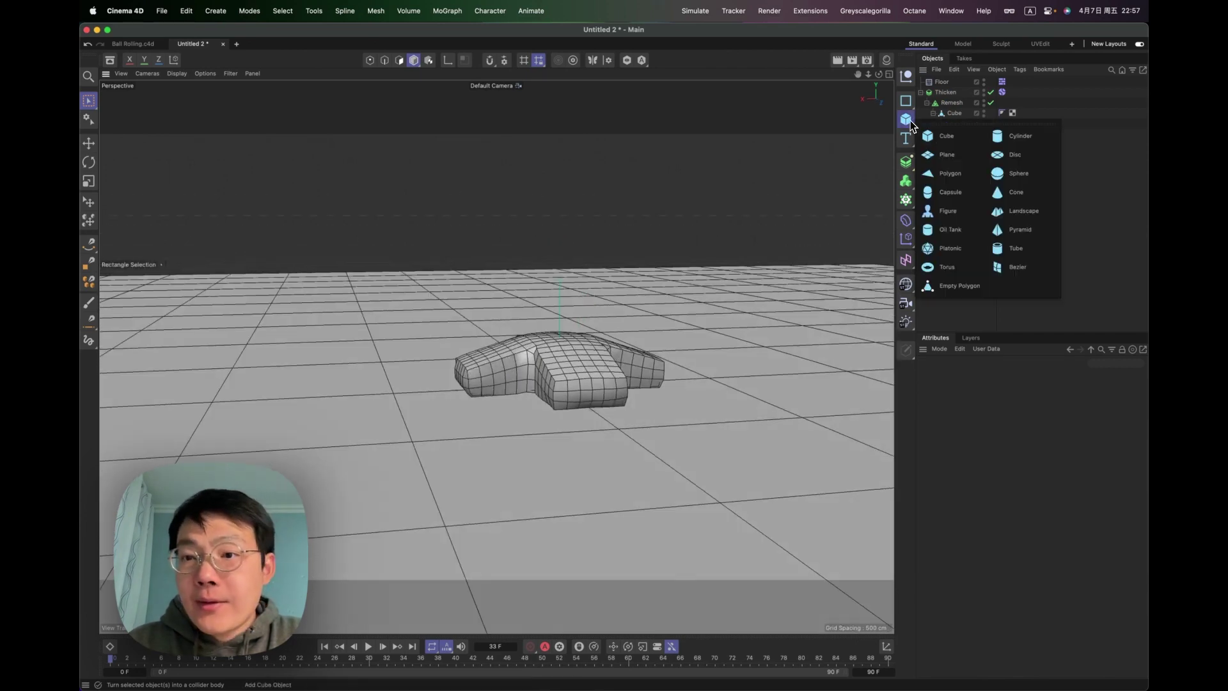
{"action": "left_click", "coordinate": [1011, 173]}
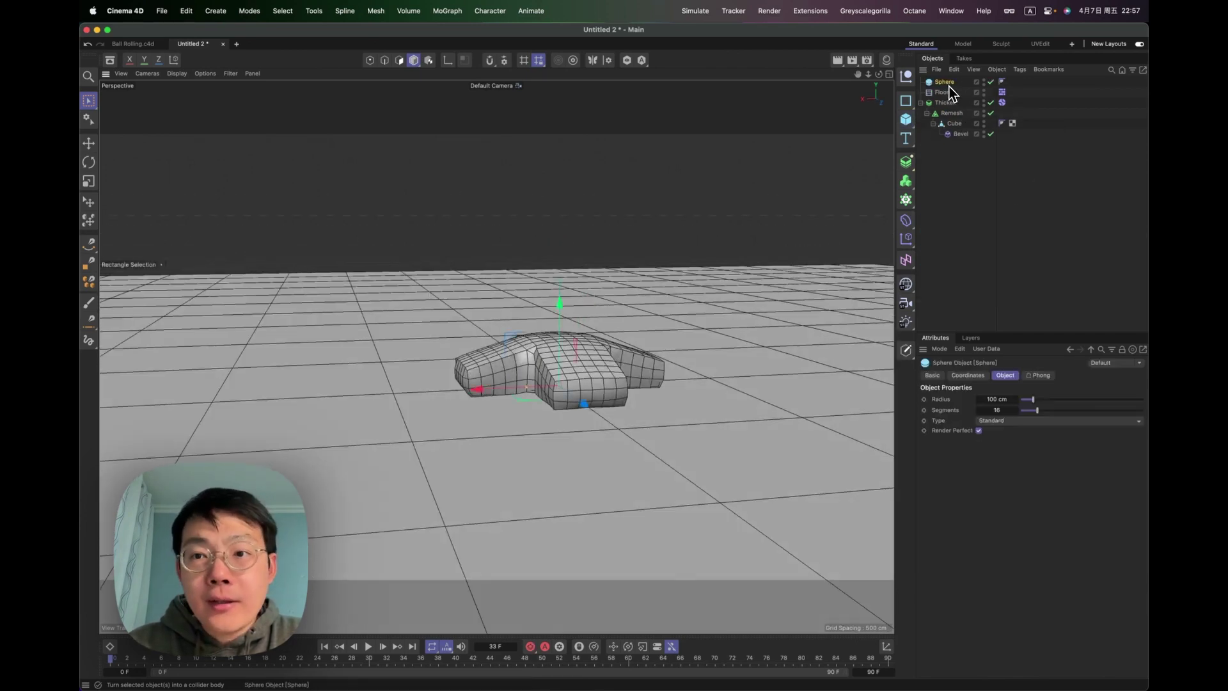
{"action": "left_click_drag", "start_coordinate": [561, 314], "coordinate": [568, 275]}
{"action": "left_click_drag", "start_coordinate": [478, 346], "coordinate": [322, 359]}
{"action": "middle_click", "coordinate": [447, 351]}
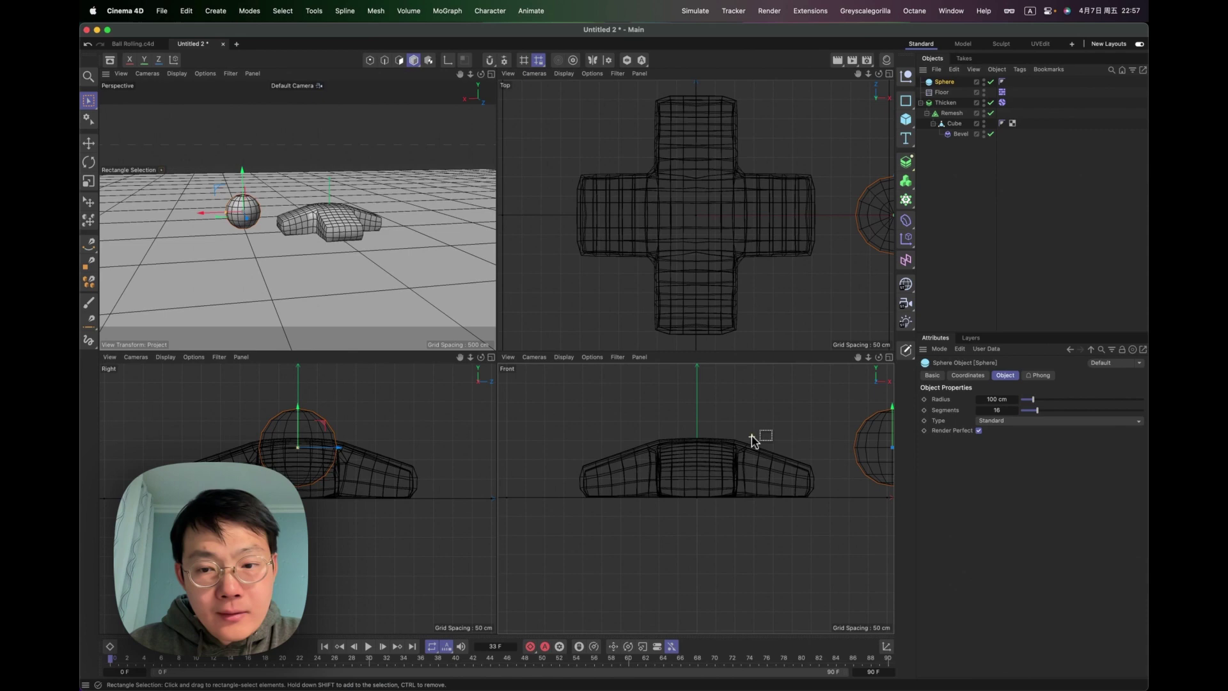
{"action": "scroll", "coordinate": [803, 439], "scroll_direction": "up", "scroll_amount": 6}
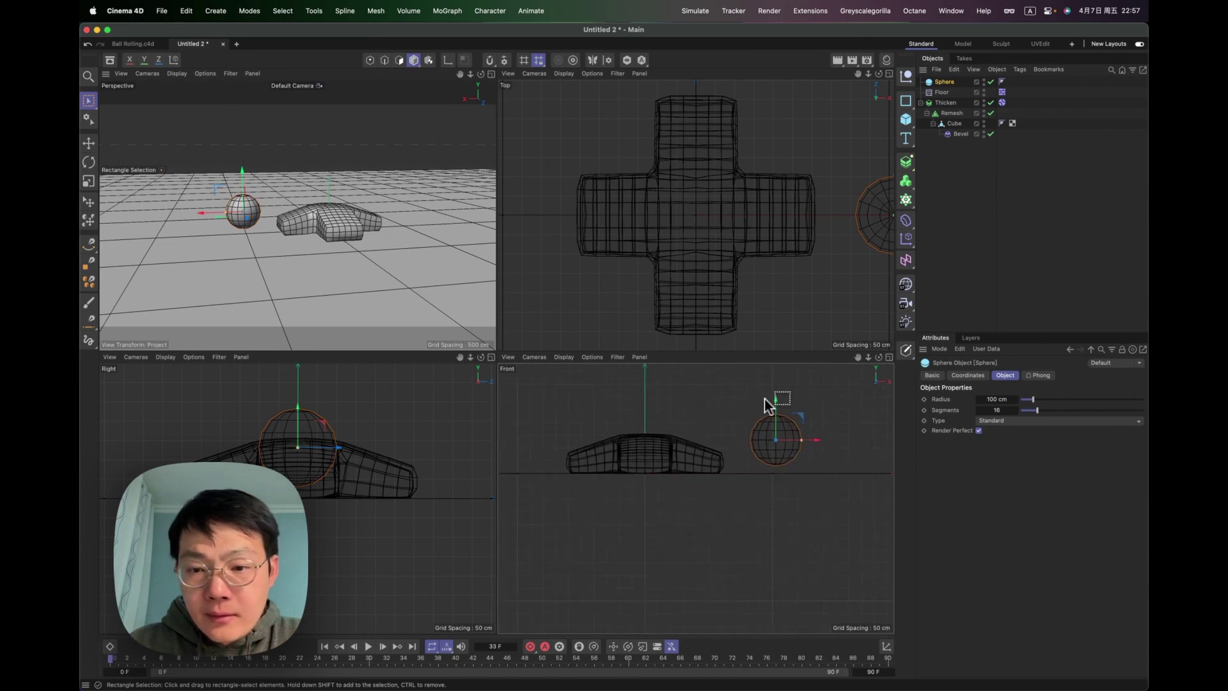
{"action": "left_click_drag", "start_coordinate": [775, 402], "coordinate": [821, 458]}
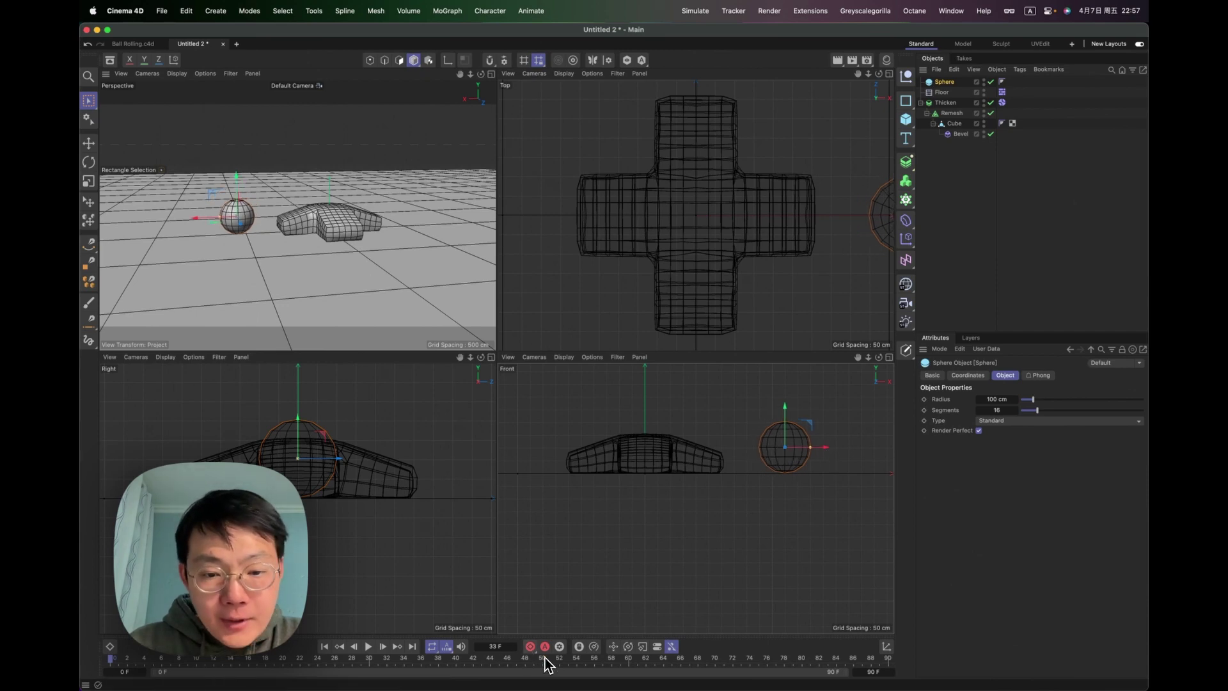
At frame 72, drag the sphere along X past the pad and keyframe its X position.
{"action": "left_click", "coordinate": [967, 376]}
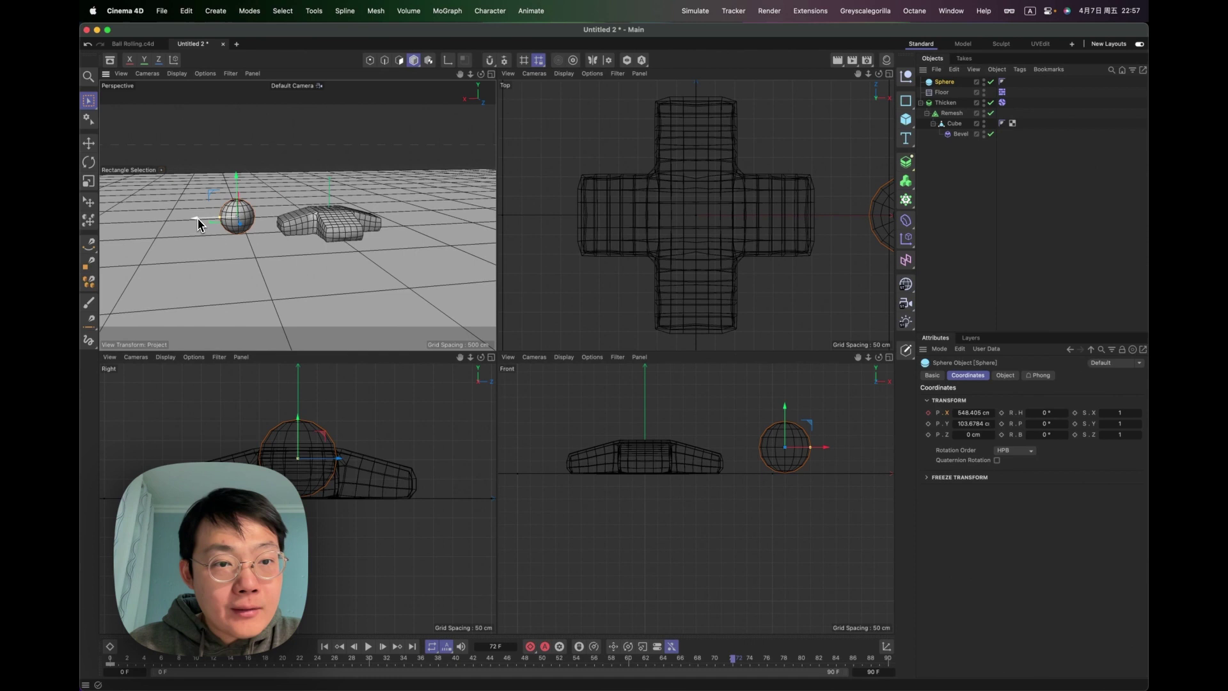
{"action": "left_click_drag", "start_coordinate": [197, 219], "coordinate": [391, 220]}
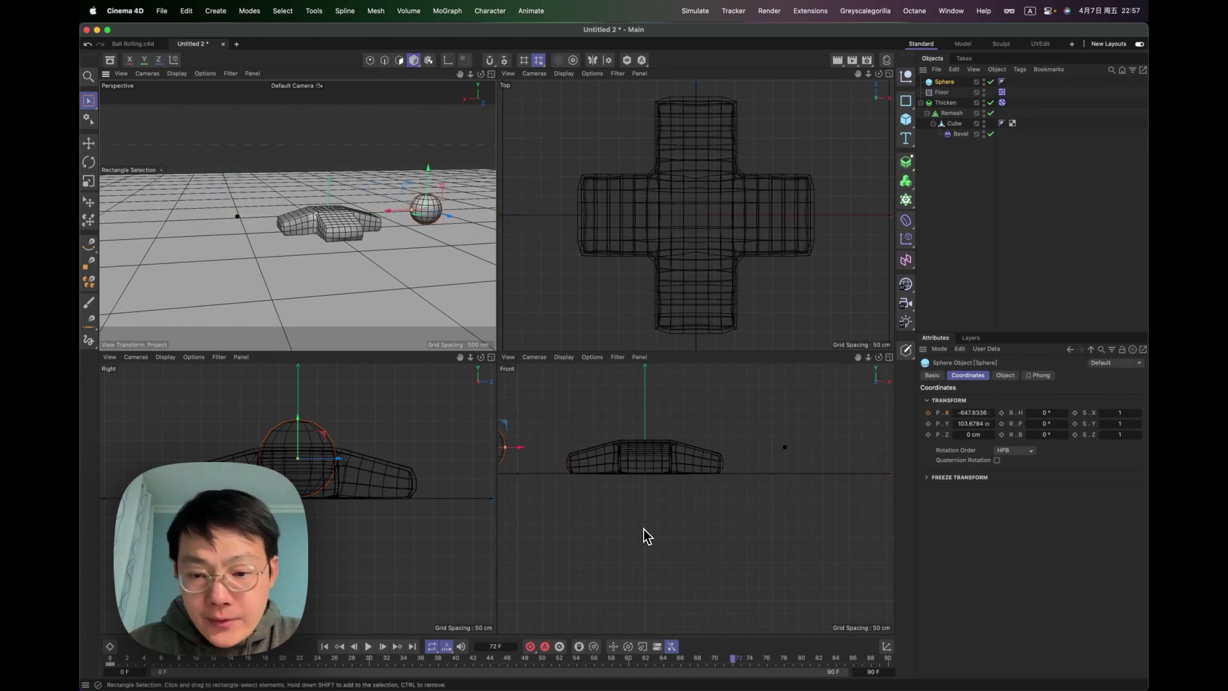
{"action": "left_click", "coordinate": [929, 413]}
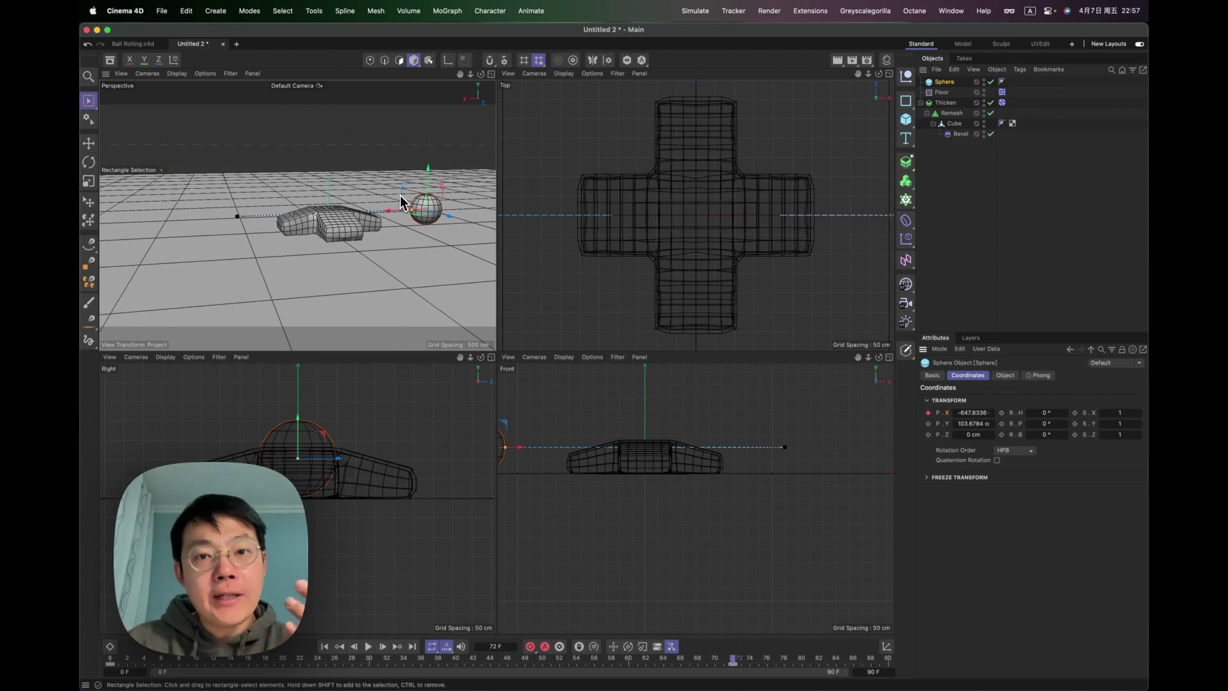
Maximize the perspective view, orbit to look down, and scrub back to frame 0 to preview.
{"action": "middle_click", "coordinate": [374, 233]}
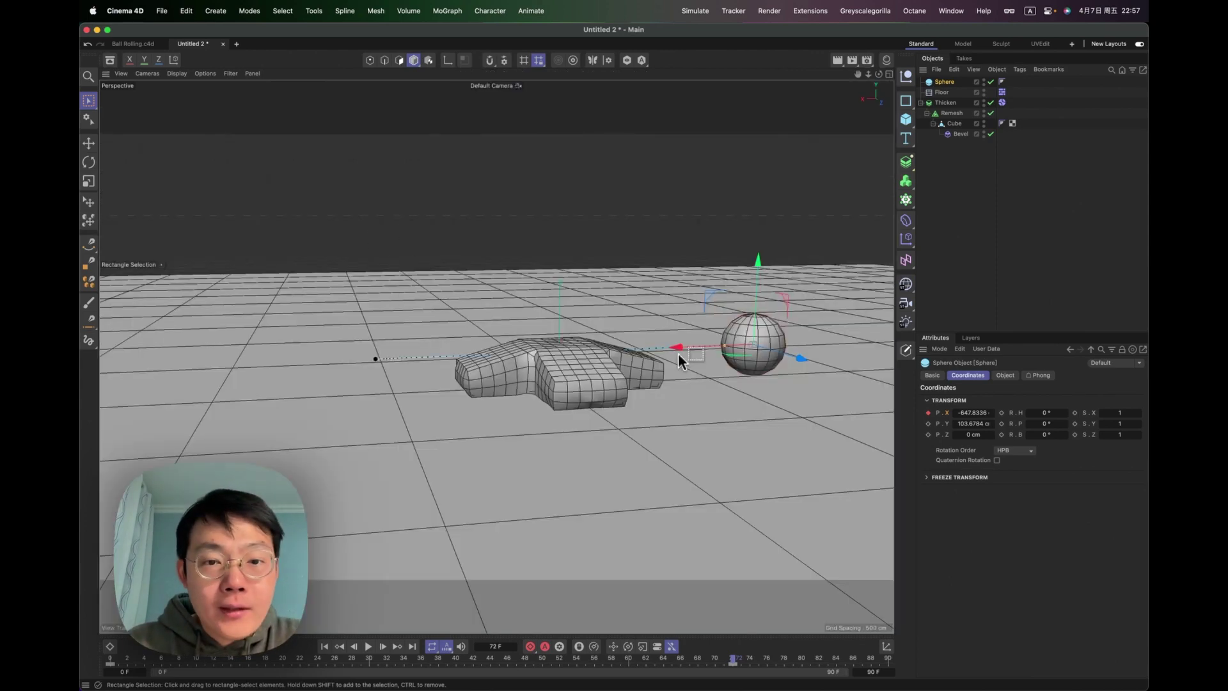
{"action": "middle_click_drag", "start_coordinate": [573, 387], "coordinate": [542, 411], "text": "alt"}
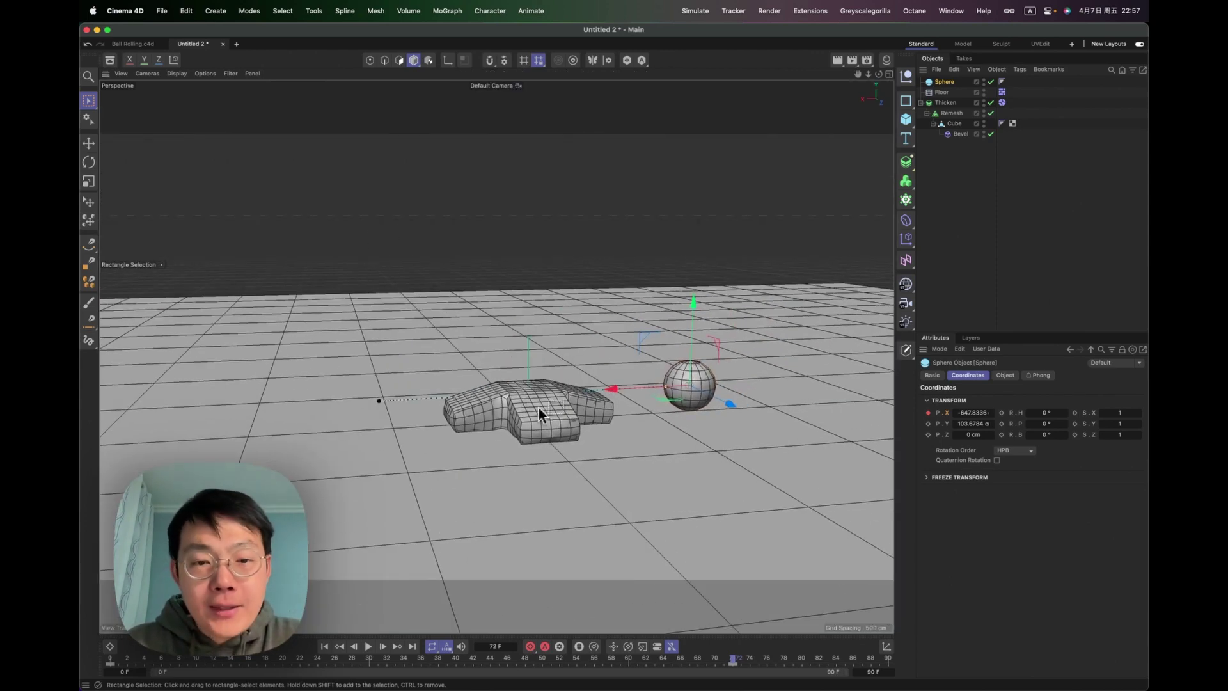
{"action": "left_click_drag", "start_coordinate": [538, 406], "coordinate": [611, 341], "text": "alt"}
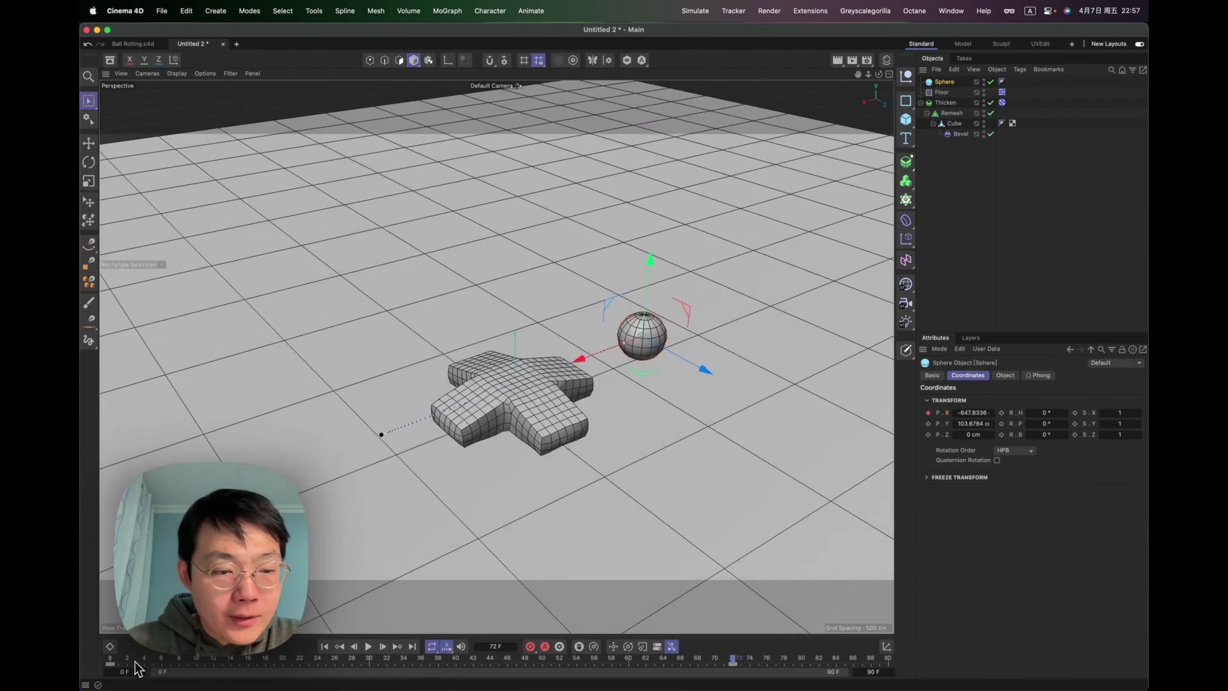
{"action": "left_click_drag", "start_coordinate": [136, 667], "coordinate": [532, 606]}
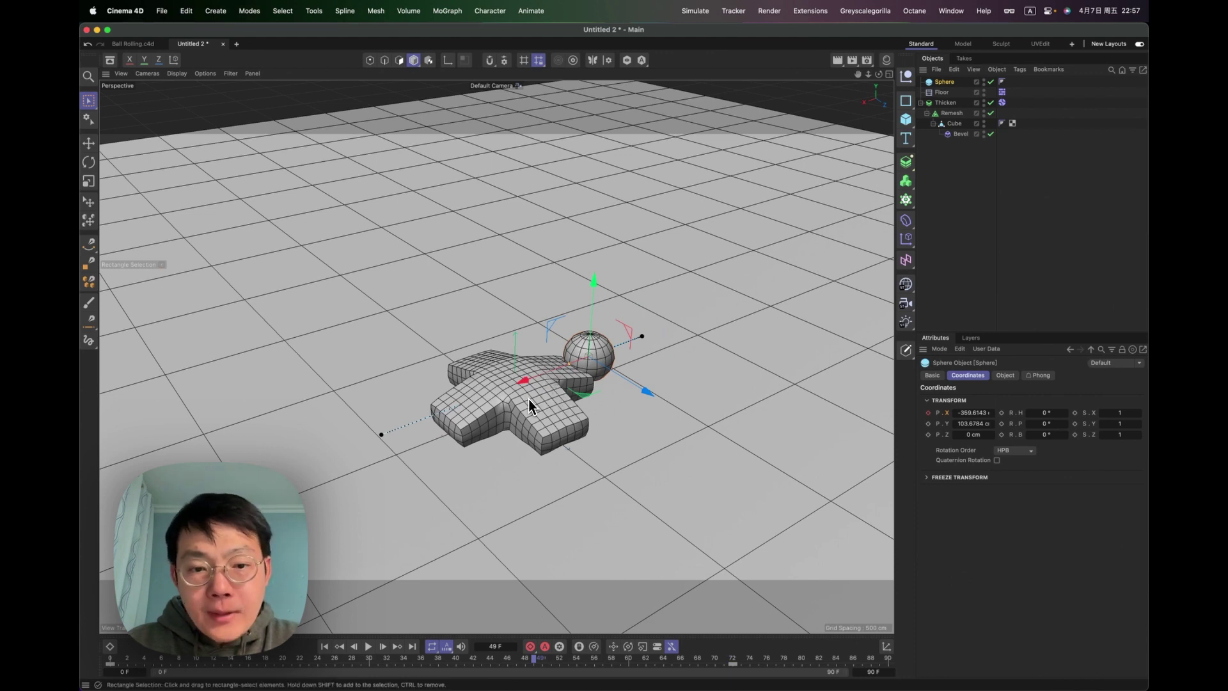
{"action": "left_click_drag", "start_coordinate": [350, 667], "coordinate": [81, 665]}
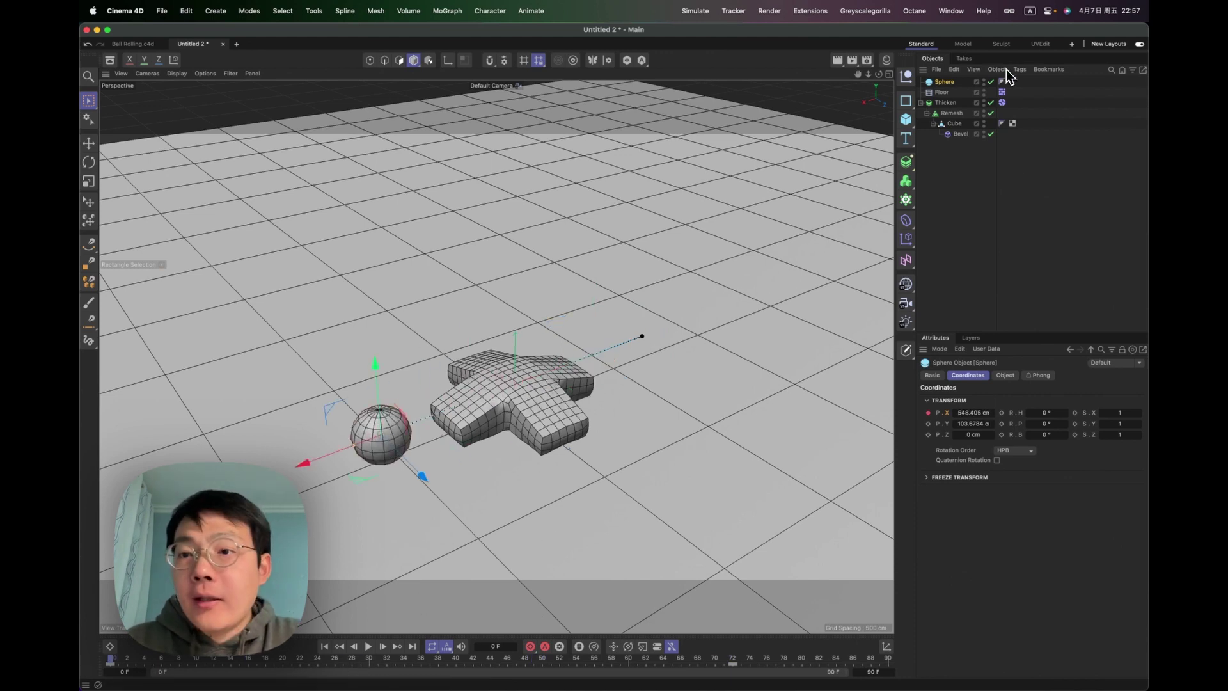
{"action": "left_click", "coordinate": [976, 170]}
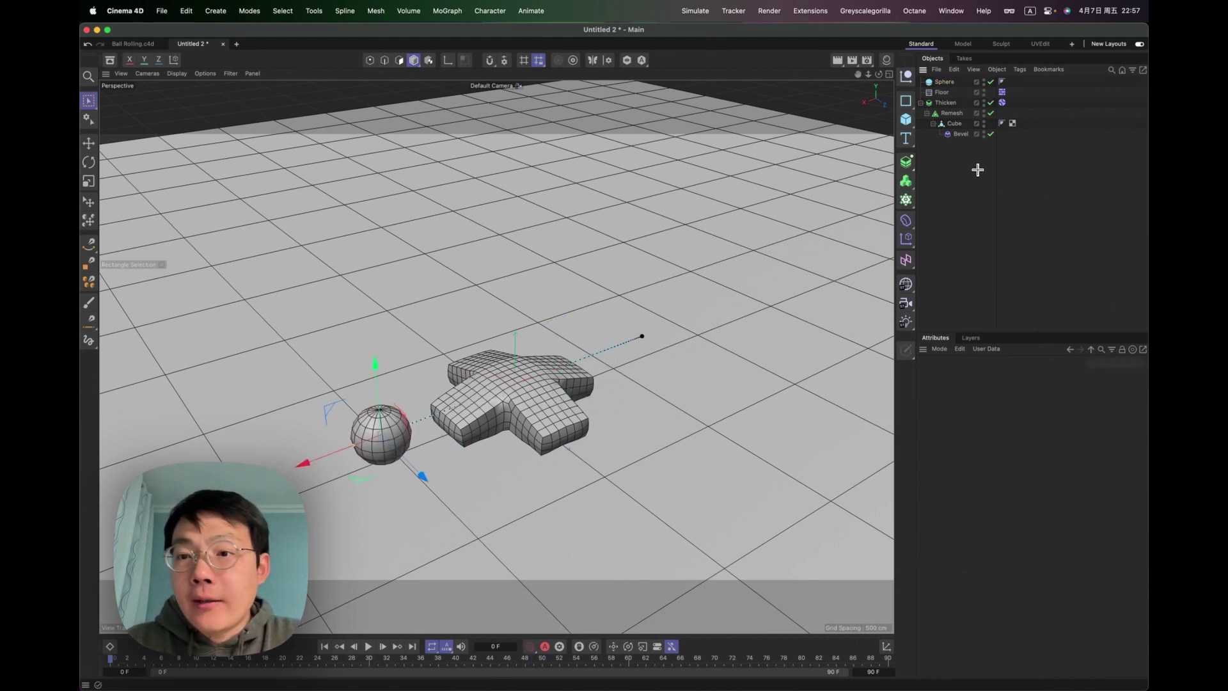
Add a Rigid Body dynamics tag to the Sphere, undoing an accidental tag deletion along the way.
{"action": "left_click", "coordinate": [946, 82]}
{"action": "right_click", "coordinate": [946, 83]}
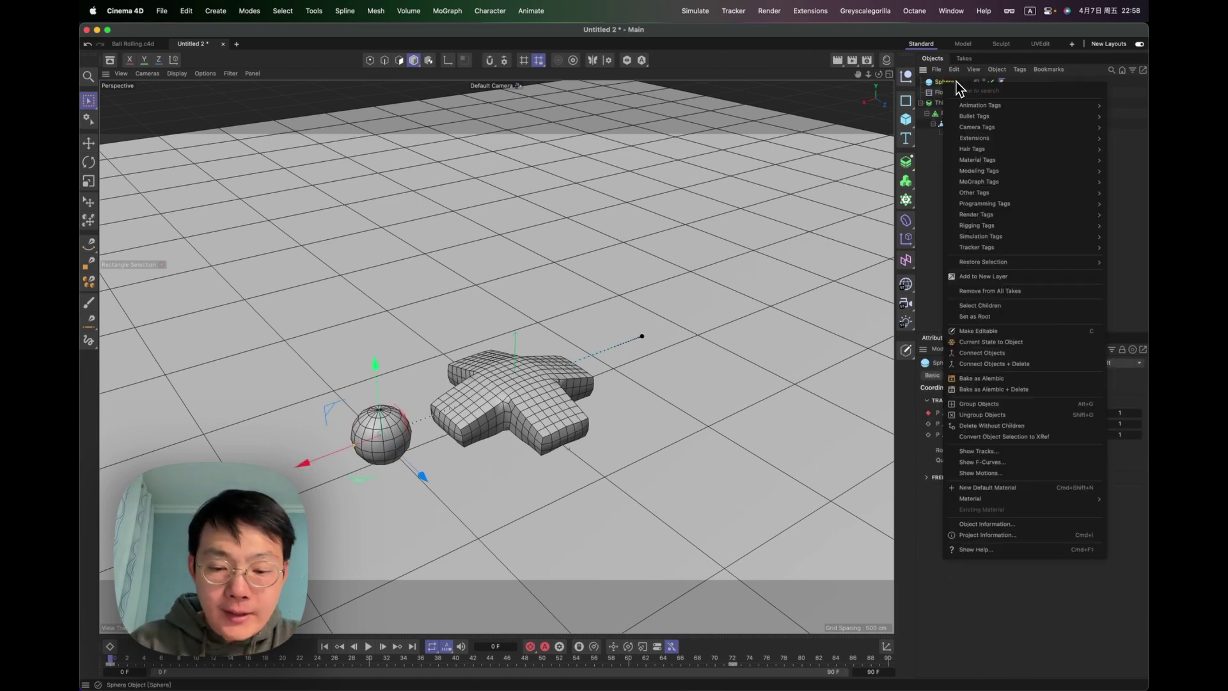
{"action": "type", "text": "c"}
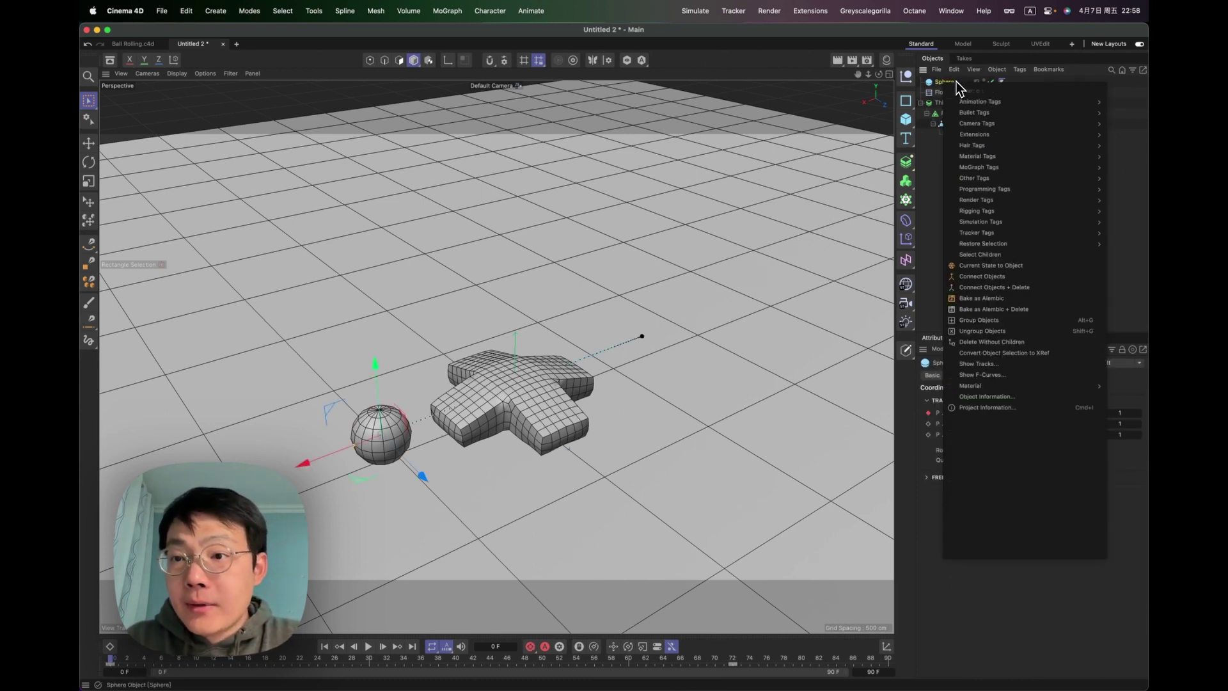
{"action": "type", "text": "oll"}
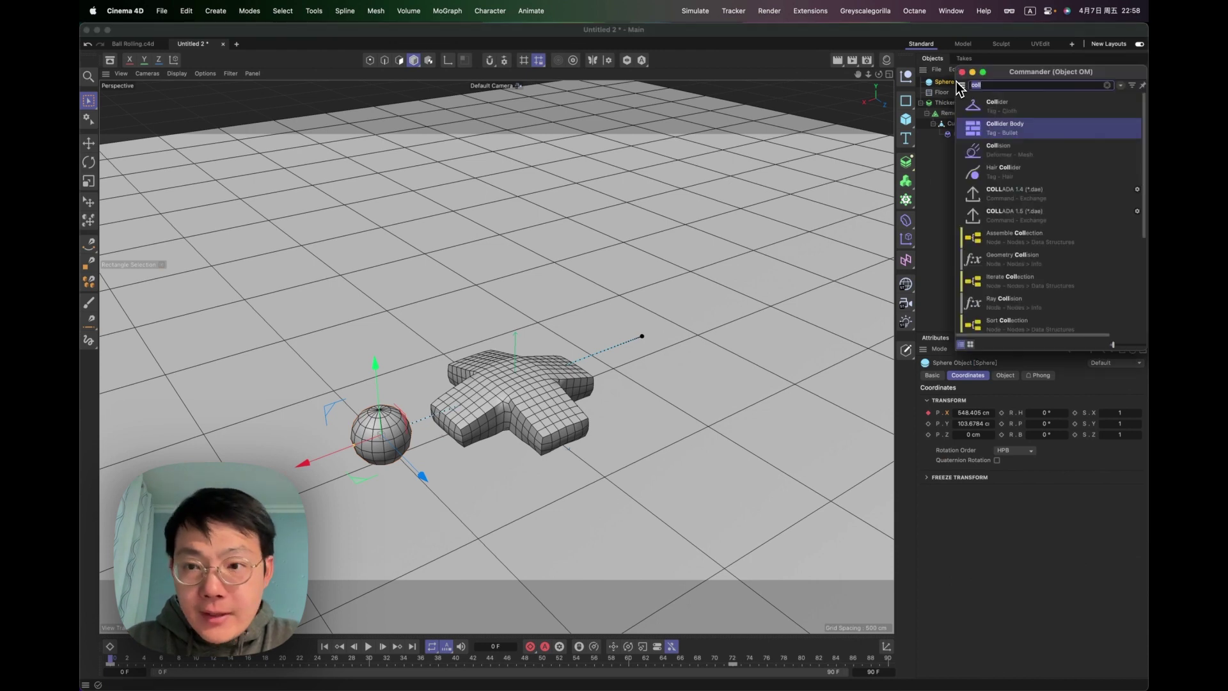
{"action": "type", "text": "coll"}
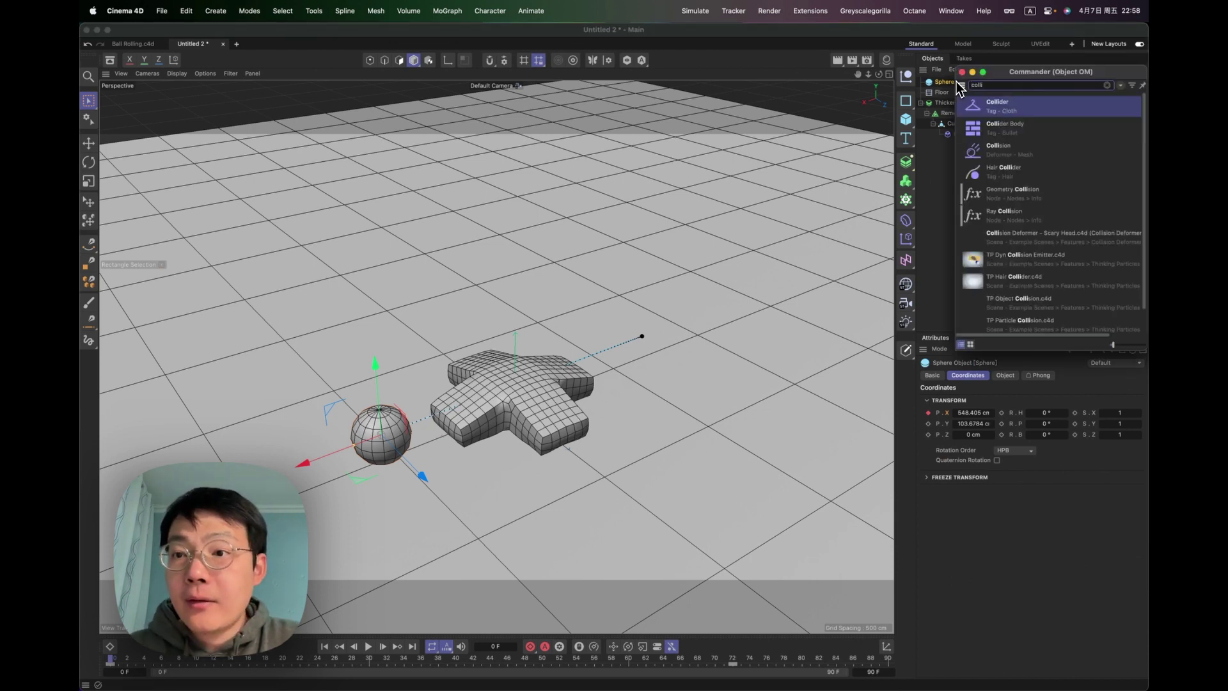
{"action": "key", "text": "Return"}
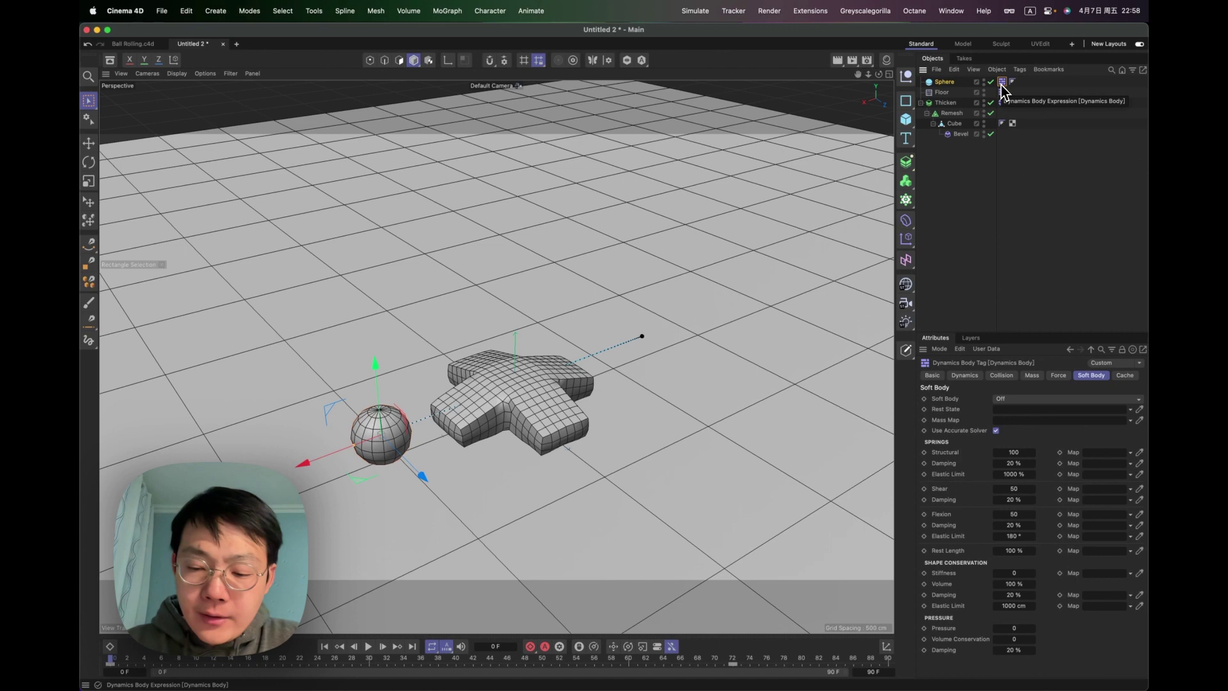
{"action": "key", "text": "Delete"}
{"action": "key", "text": "super+z"}
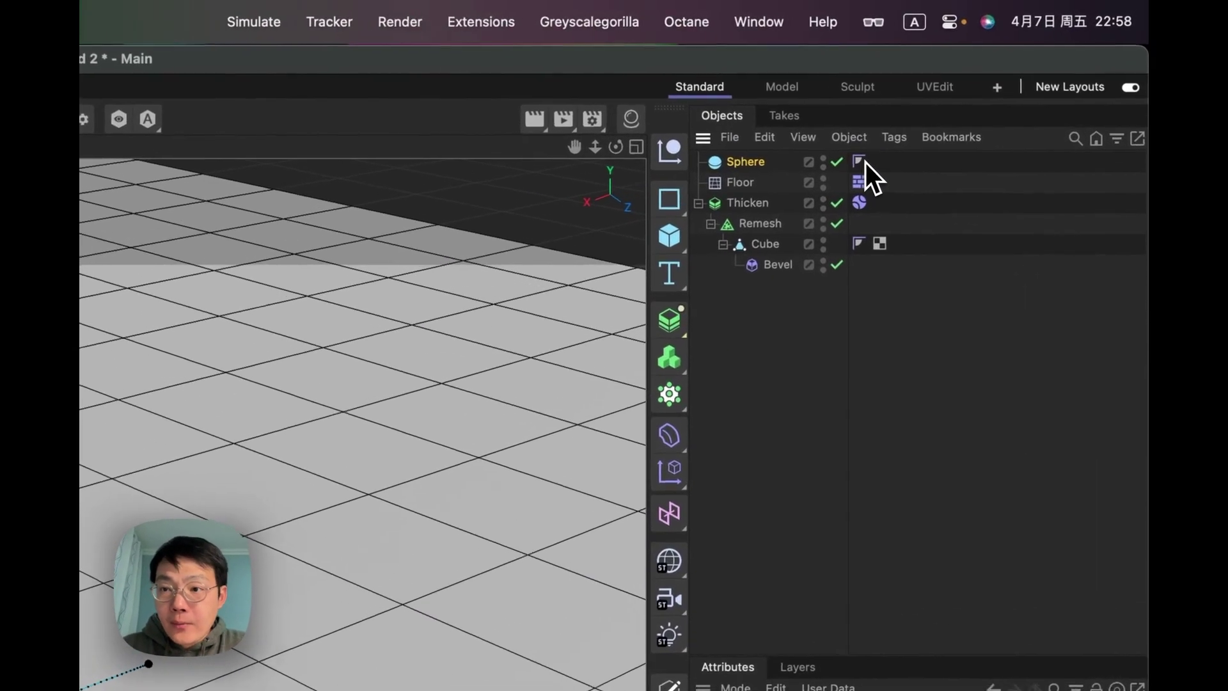
{"action": "key", "text": "shift+c"}
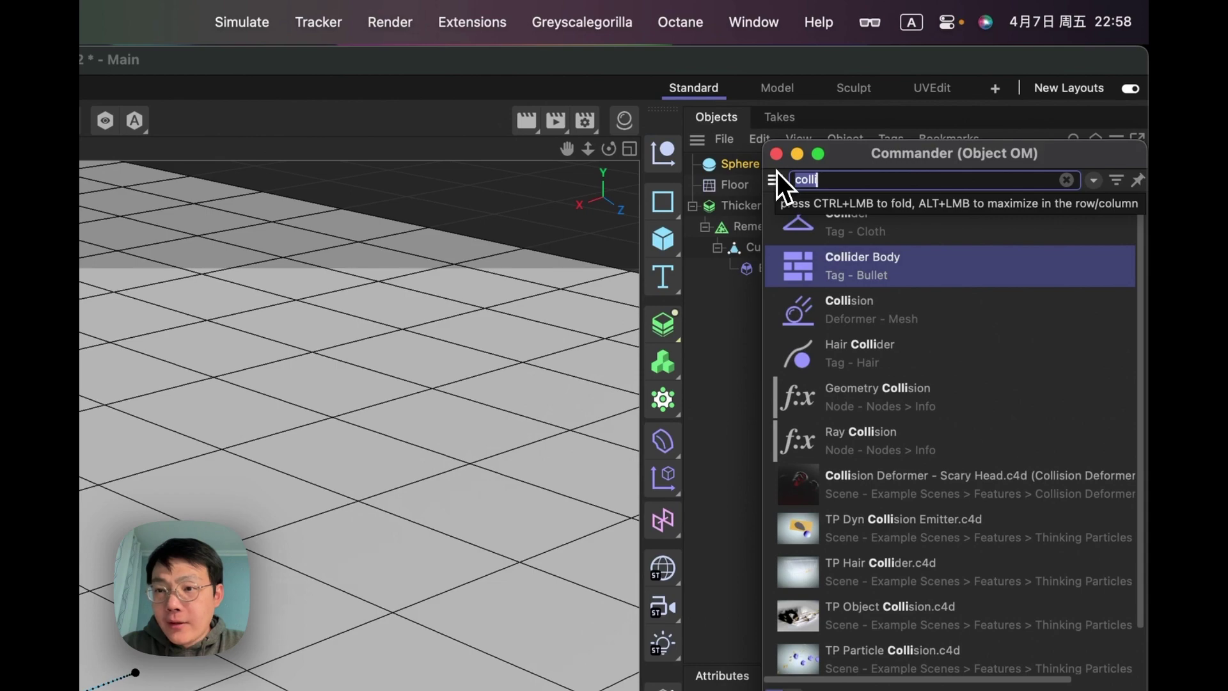
{"action": "key", "text": "BackSpace"}
{"action": "type", "text": "soft"}
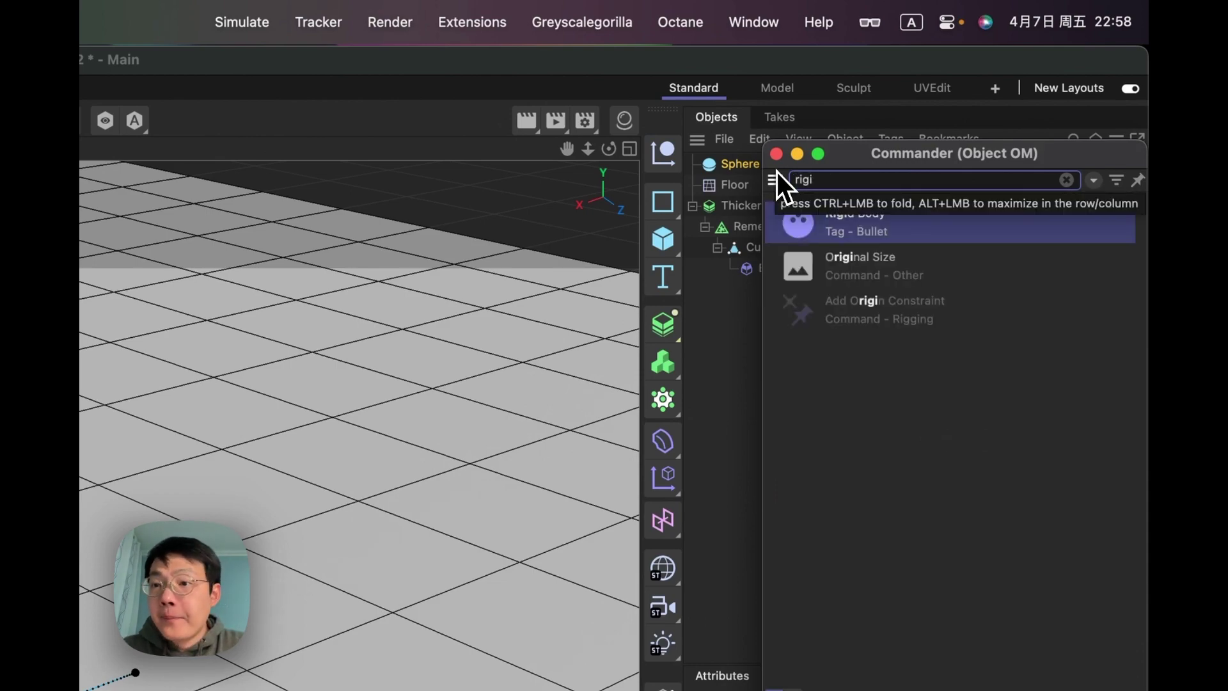
{"action": "key", "text": "Return"}
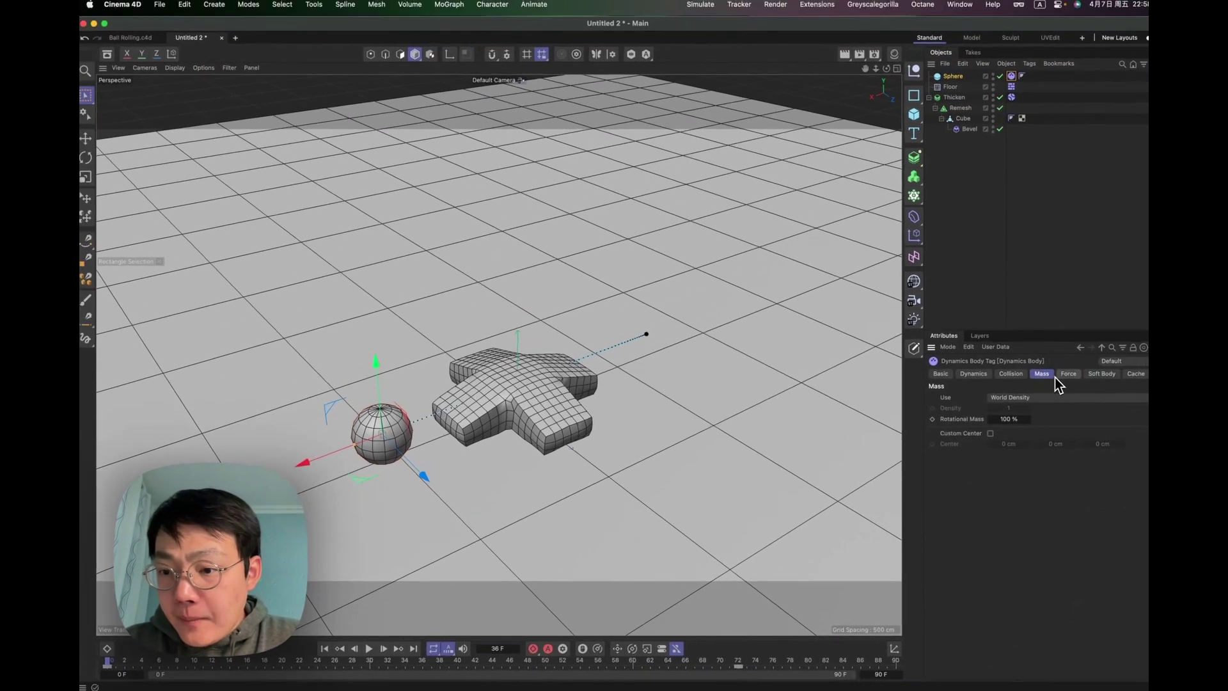
Set the dynamics tag's Force Follow Position to 1.
{"action": "left_click", "coordinate": [1059, 377]}
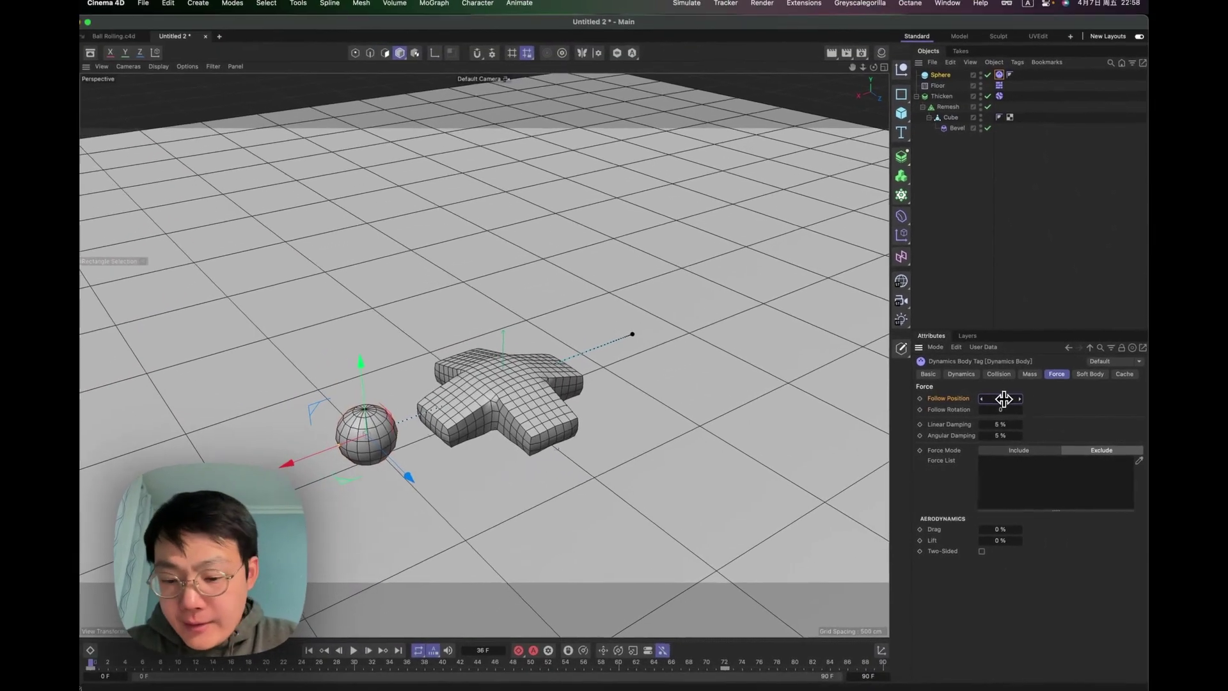
{"action": "left_click", "coordinate": [960, 385]}
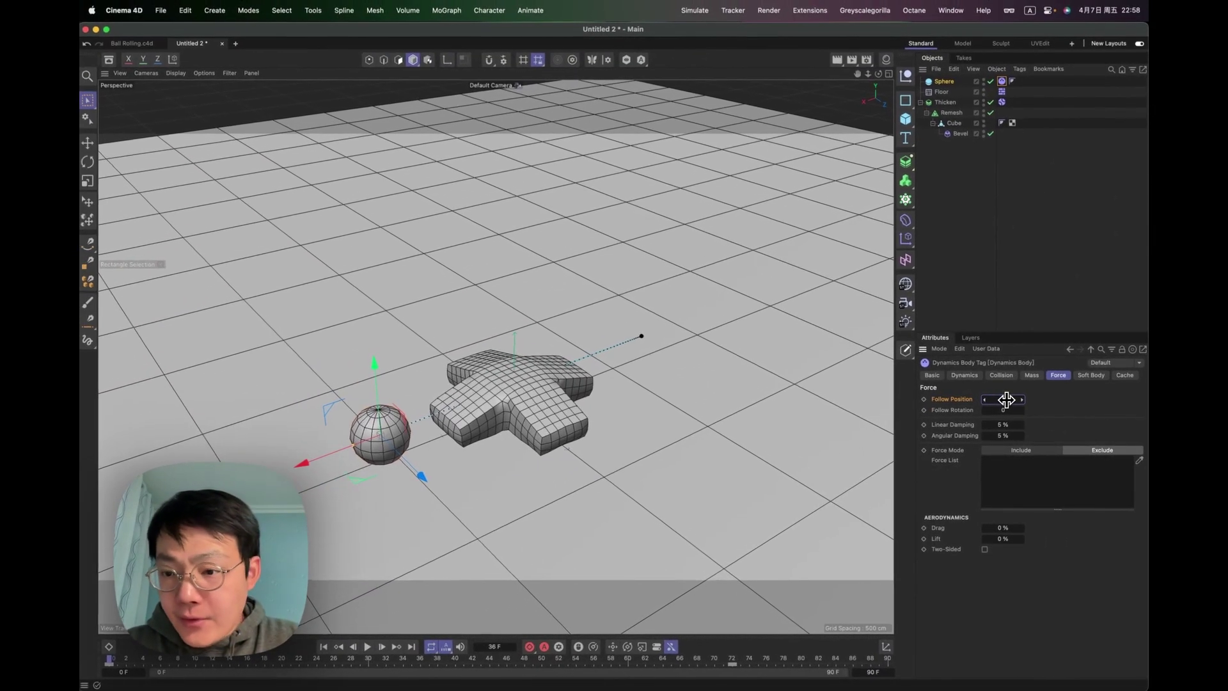
{"action": "type", "text": "1"}
{"action": "key", "text": "Return"}
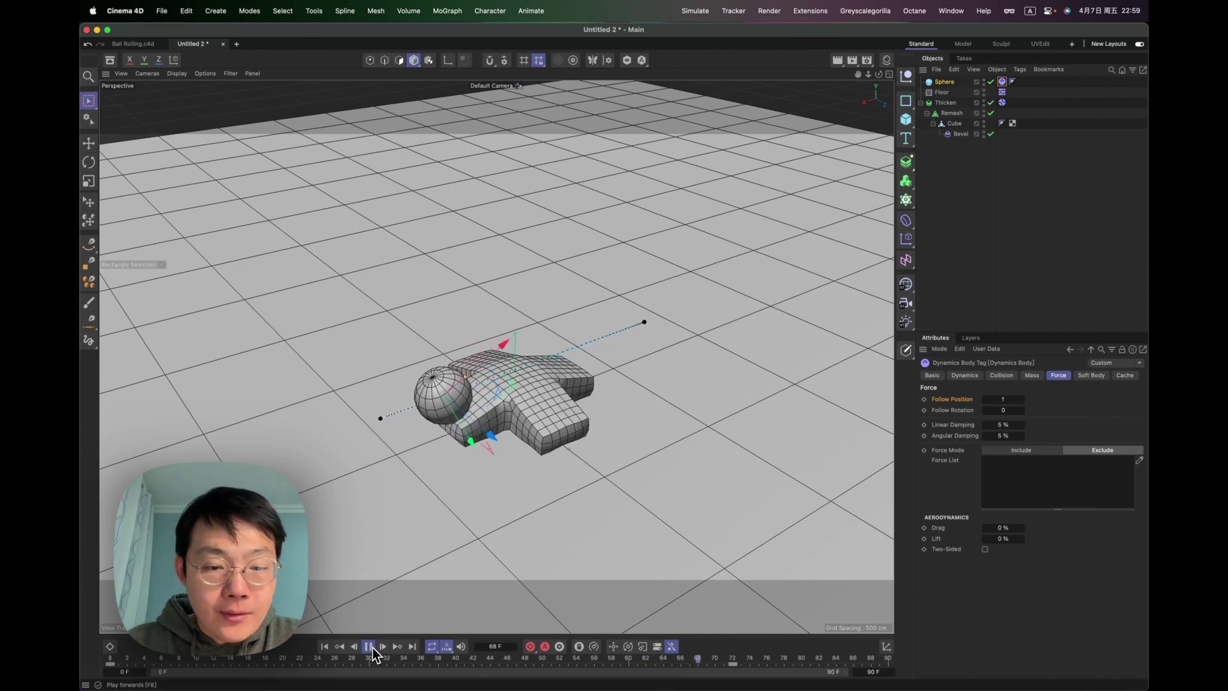
Test the Follow Position setting by replaying the simulation from frame 0, reselecting the dynamics tag.
{"action": "left_click", "coordinate": [368, 646]}
{"action": "left_click", "coordinate": [324, 646]}
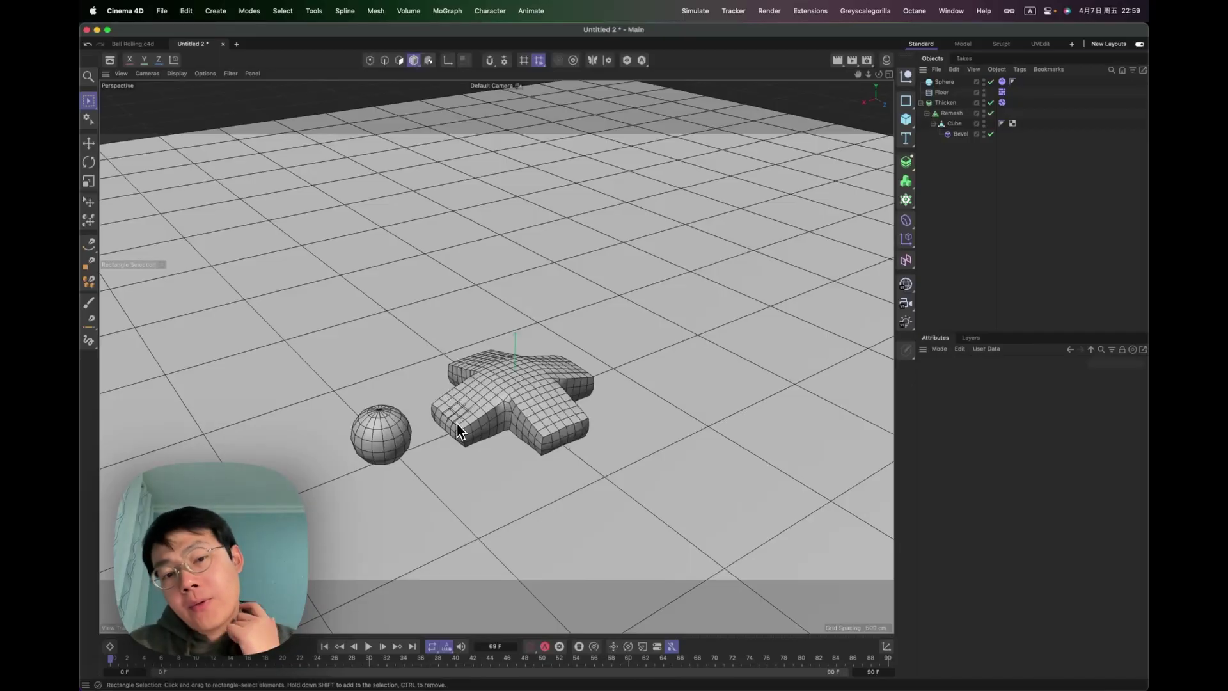
{"action": "left_click", "coordinate": [1001, 82]}
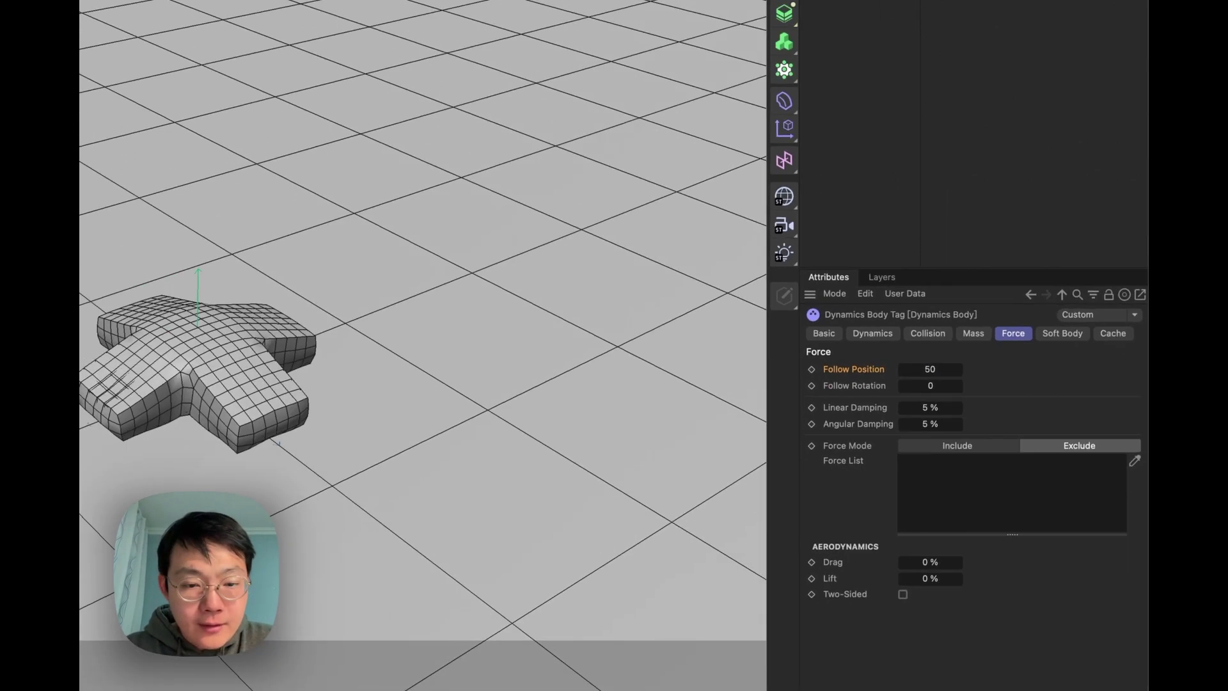
{"action": "left_click", "coordinate": [370, 647]}
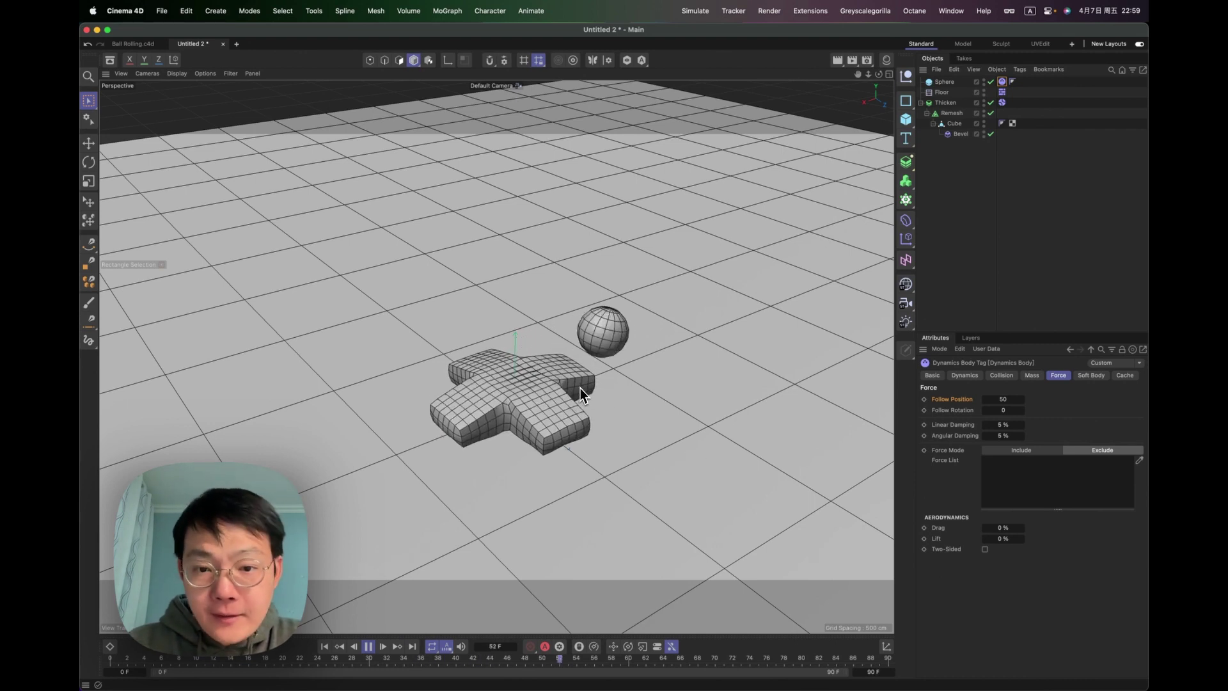
{"action": "left_click", "coordinate": [600, 378]}
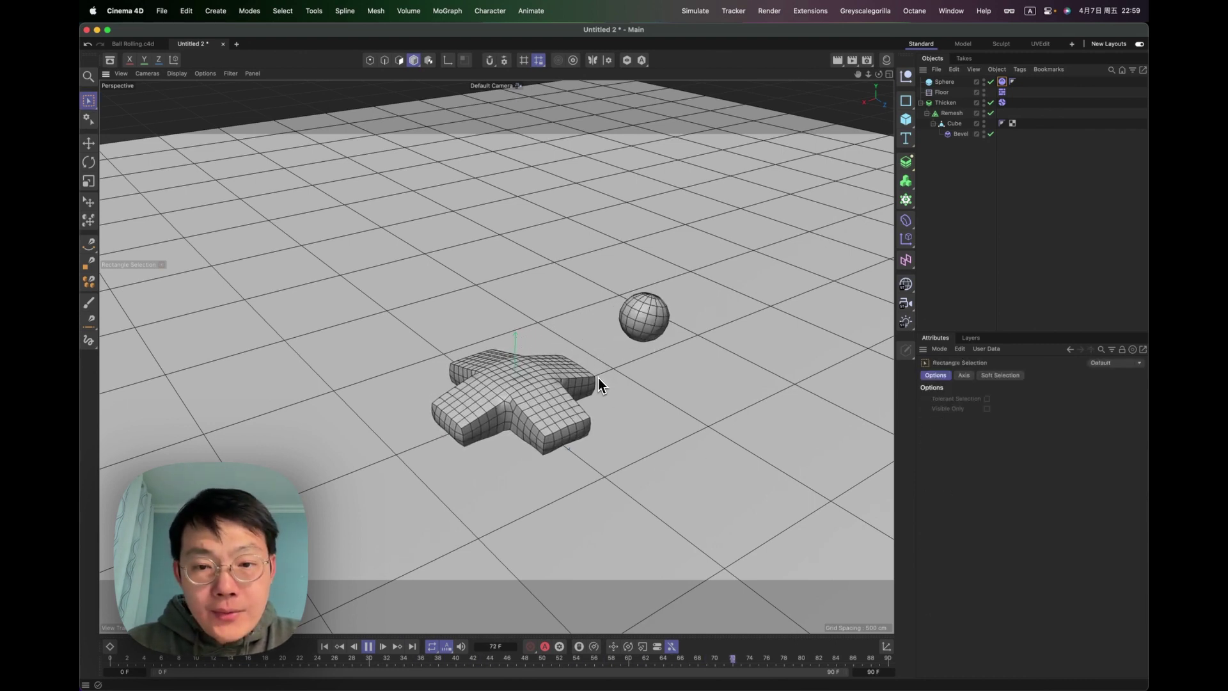
{"action": "left_click", "coordinate": [368, 646]}
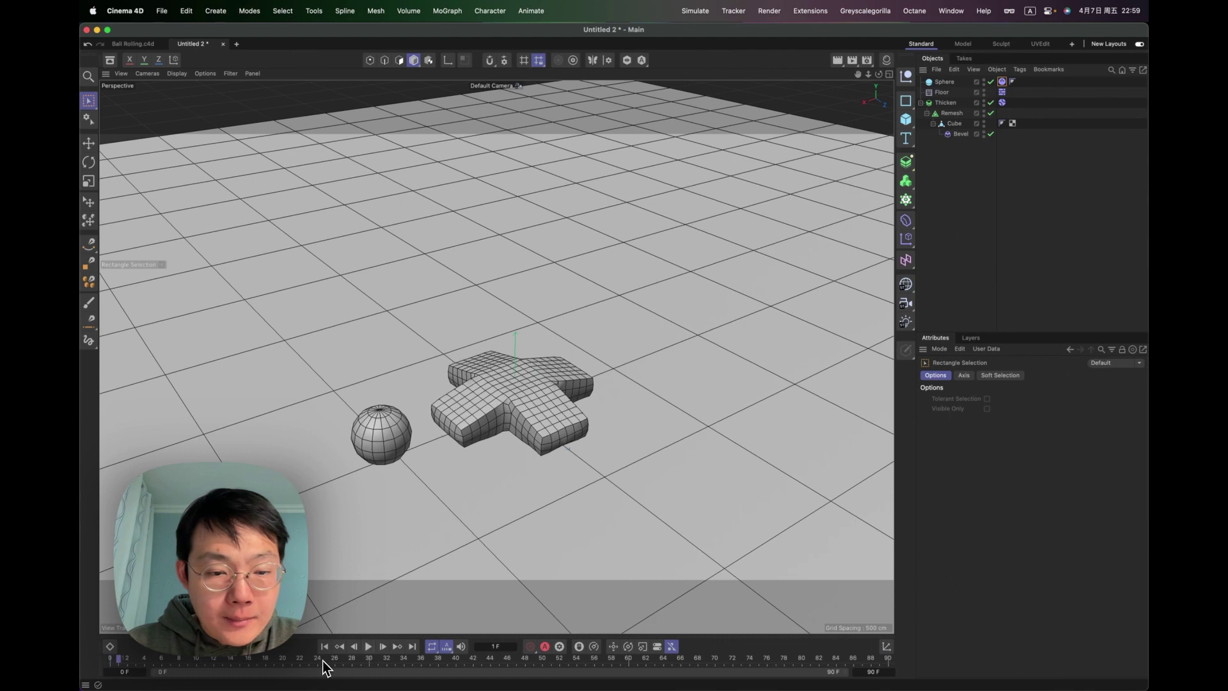
{"action": "left_click", "coordinate": [324, 646]}
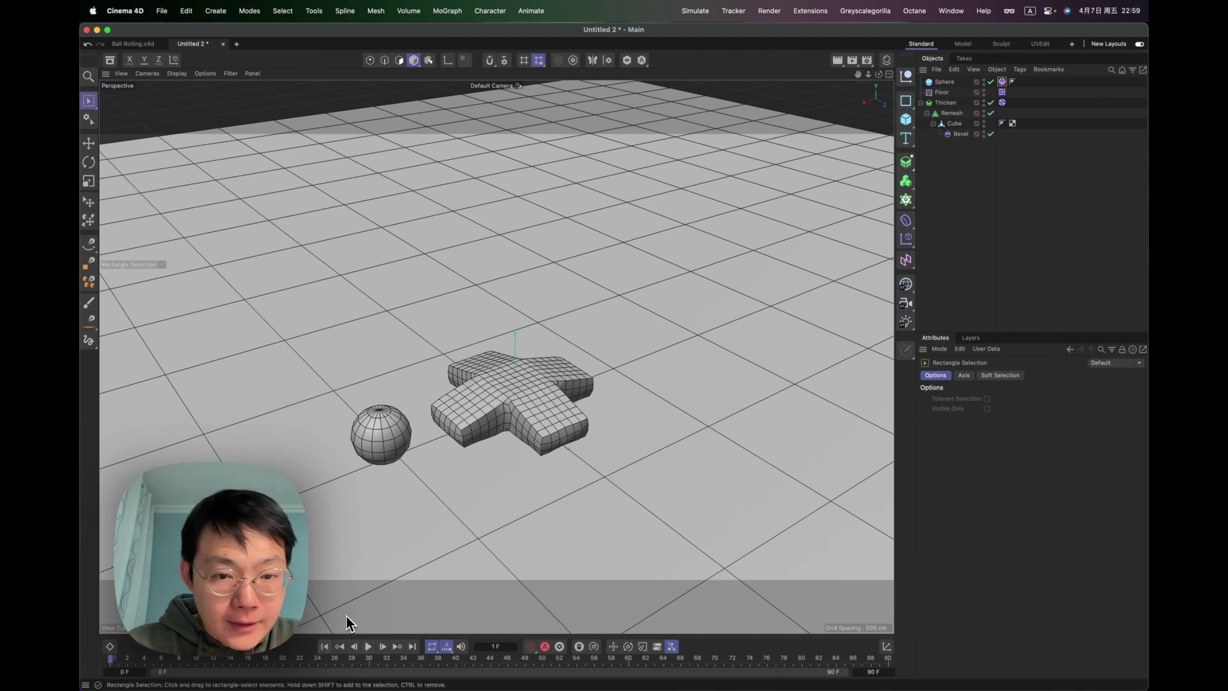
{"action": "left_click", "coordinate": [1002, 82]}
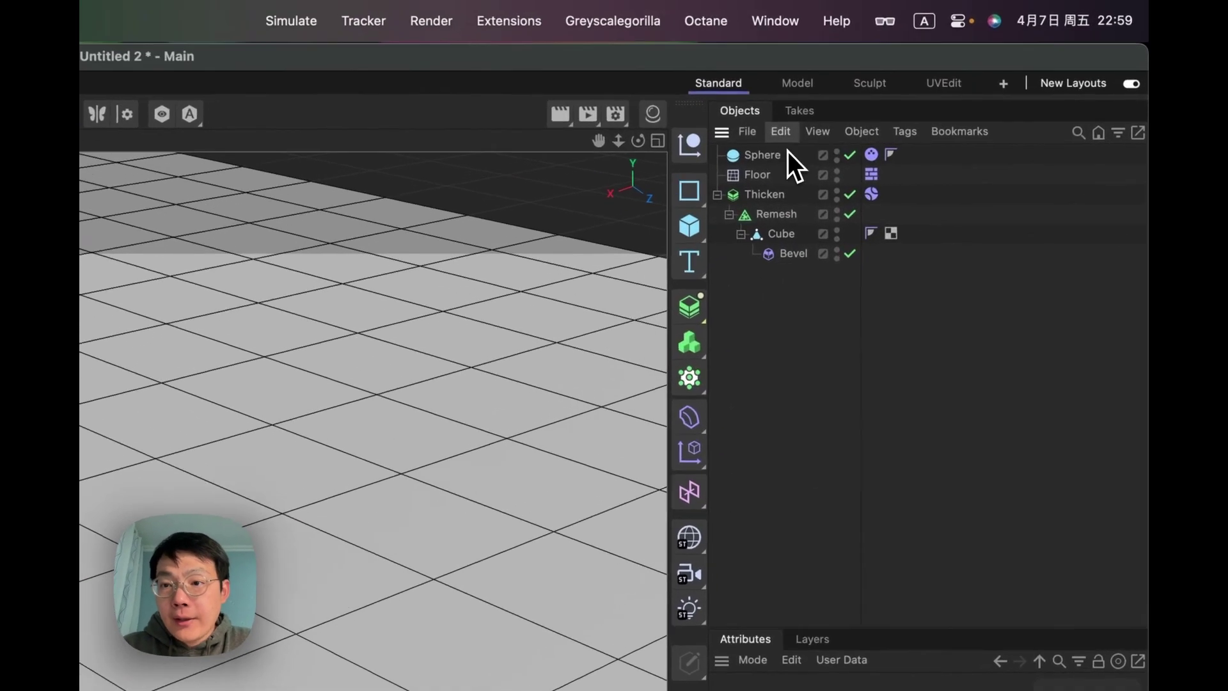
Group the Sphere under a new Null with Alt+G, after restoring an accidentally deleted tag.
{"action": "key", "text": "BackSpace"}
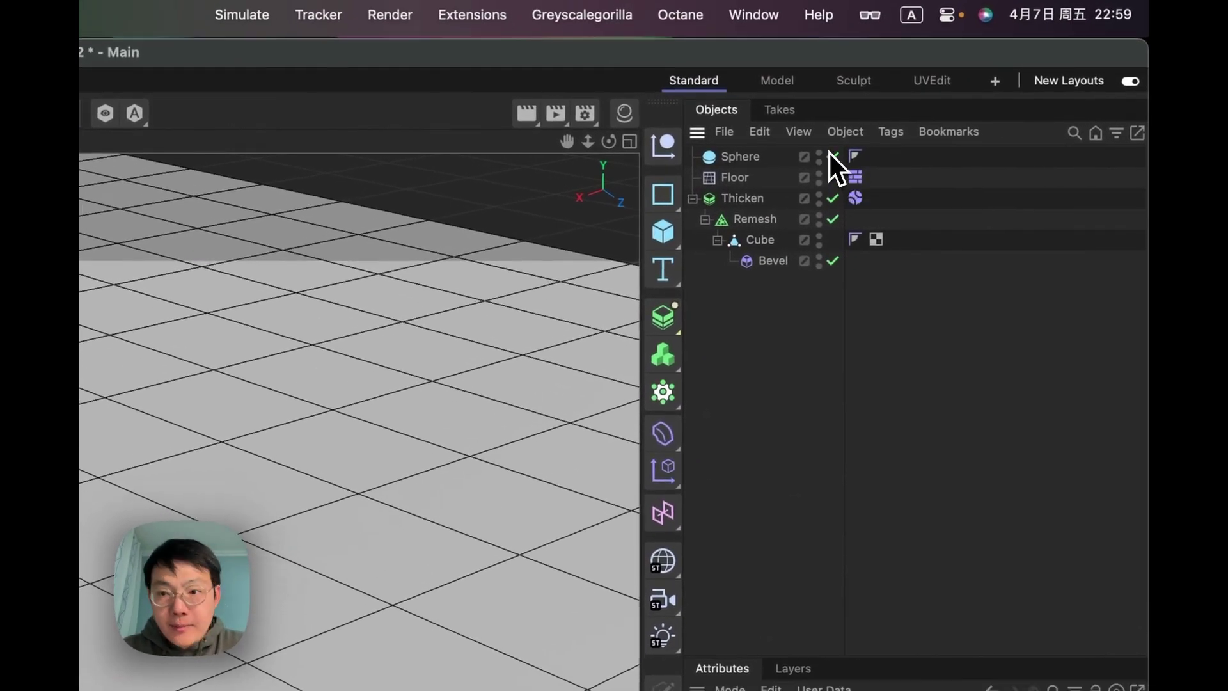
{"action": "key", "text": "super+z"}
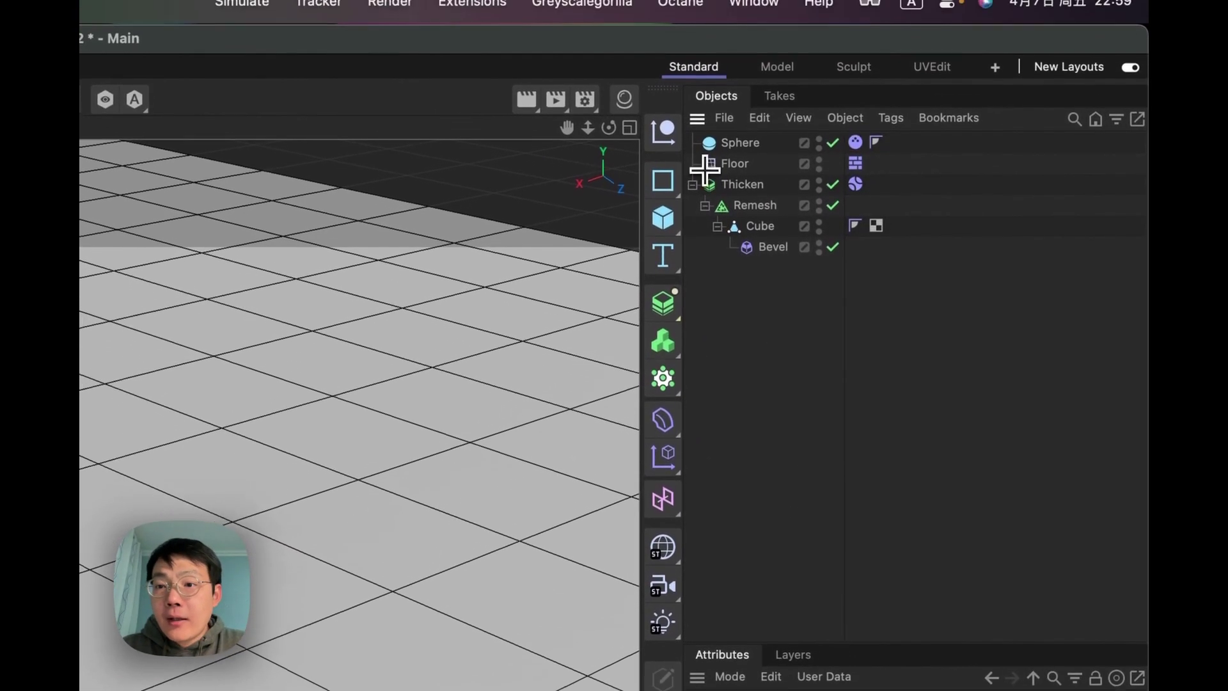
{"action": "left_click", "coordinate": [740, 157]}
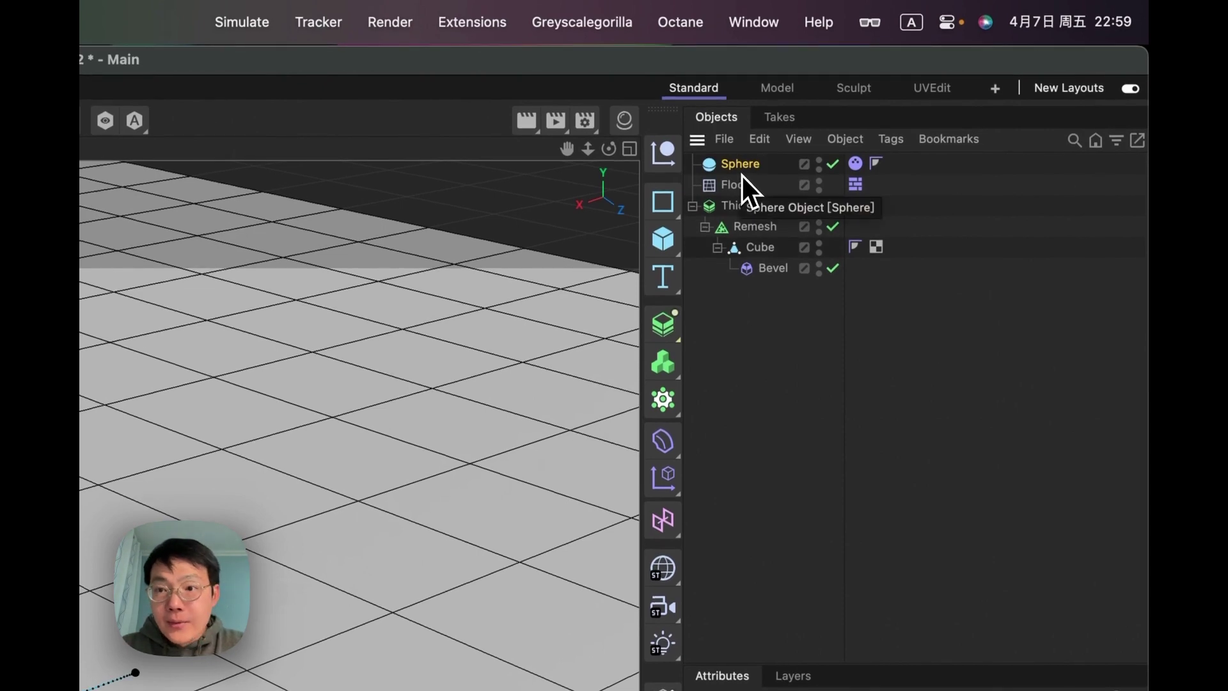
{"action": "key", "text": "alt+g"}
{"action": "left_click", "coordinate": [692, 165]}
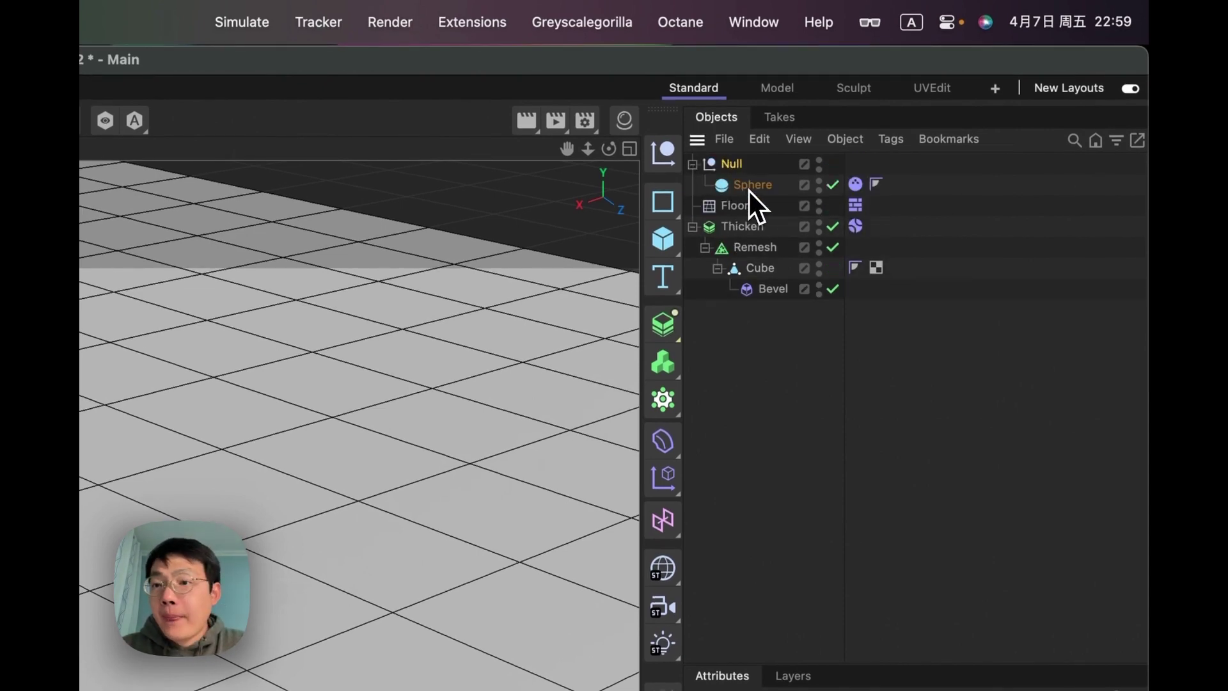
{"action": "left_click", "coordinate": [750, 188]}
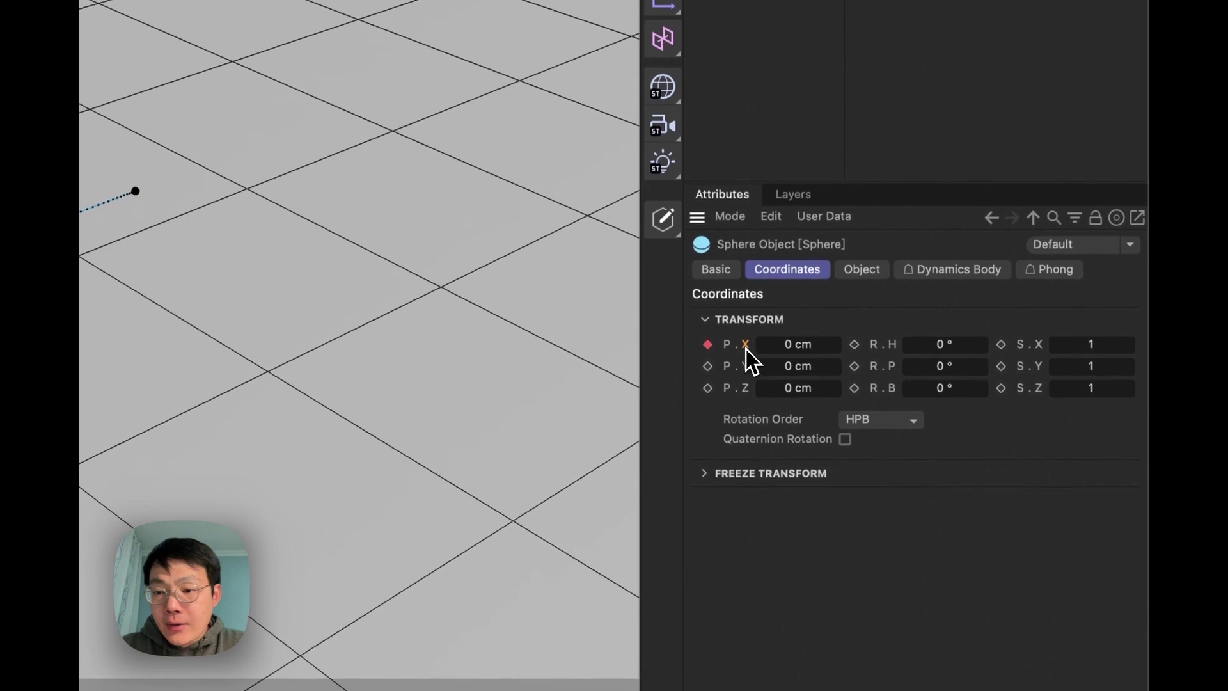
Copy the Sphere's P.X animation track and paste it onto the Null's P.X.
{"action": "right_click", "coordinate": [751, 349]}
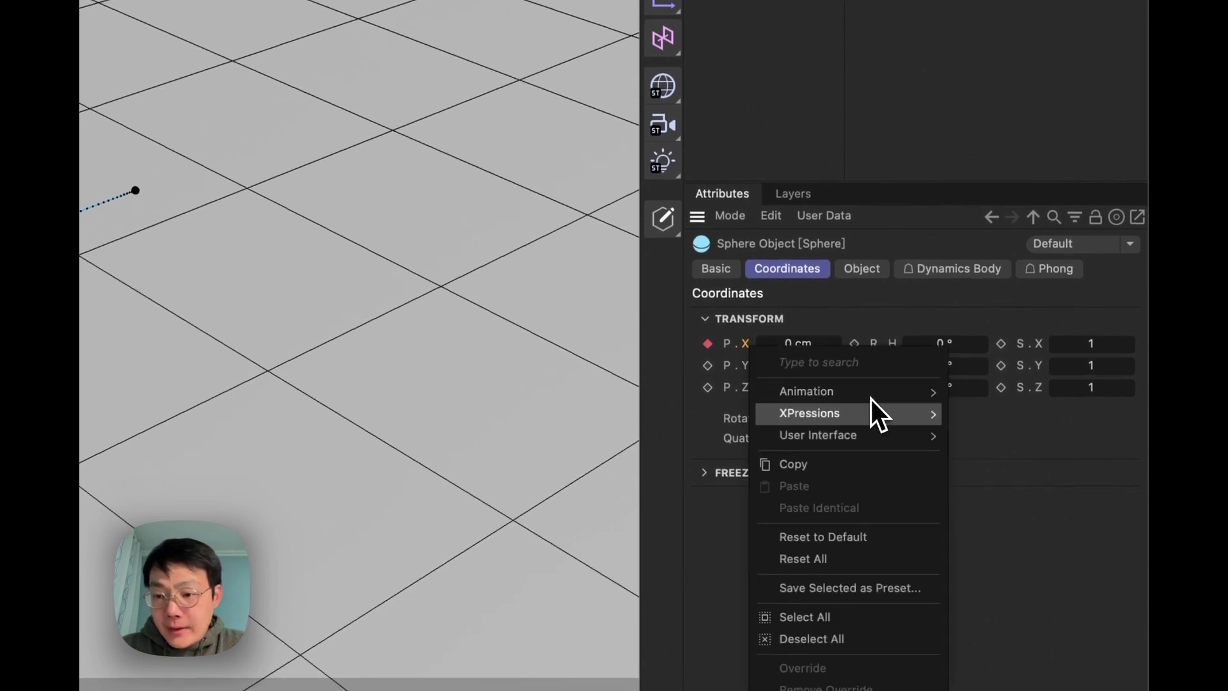
{"action": "mouse_move", "coordinate": [881, 394]}
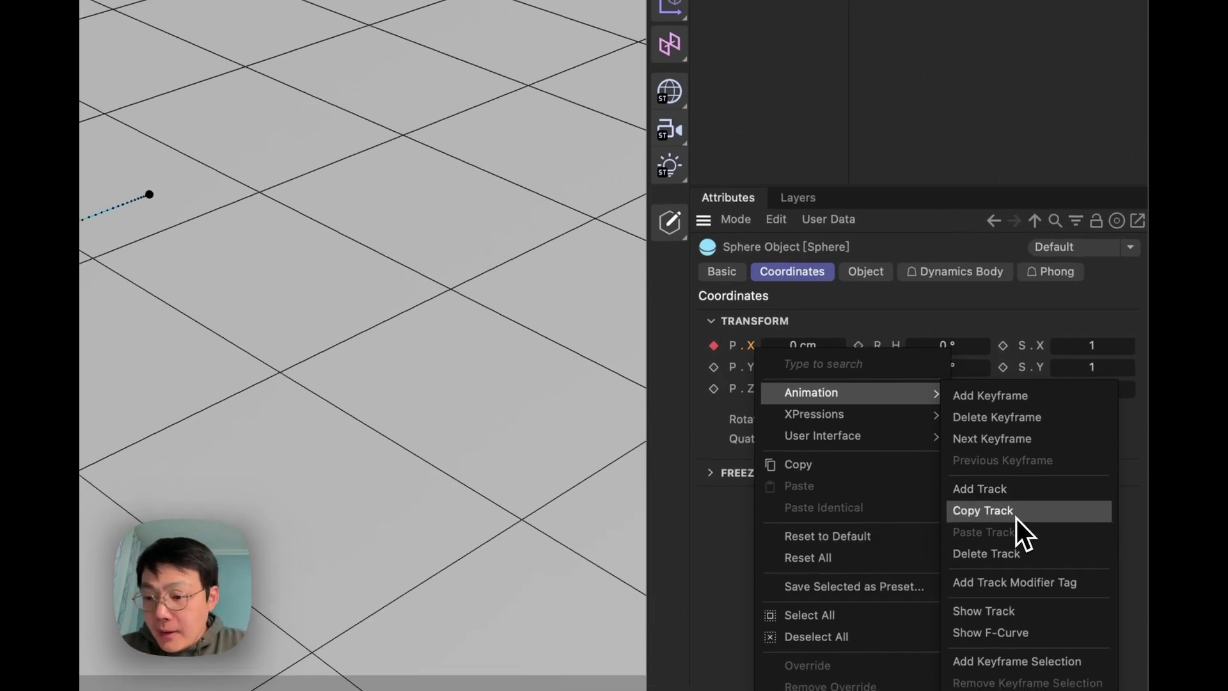
{"action": "left_click", "coordinate": [1015, 516]}
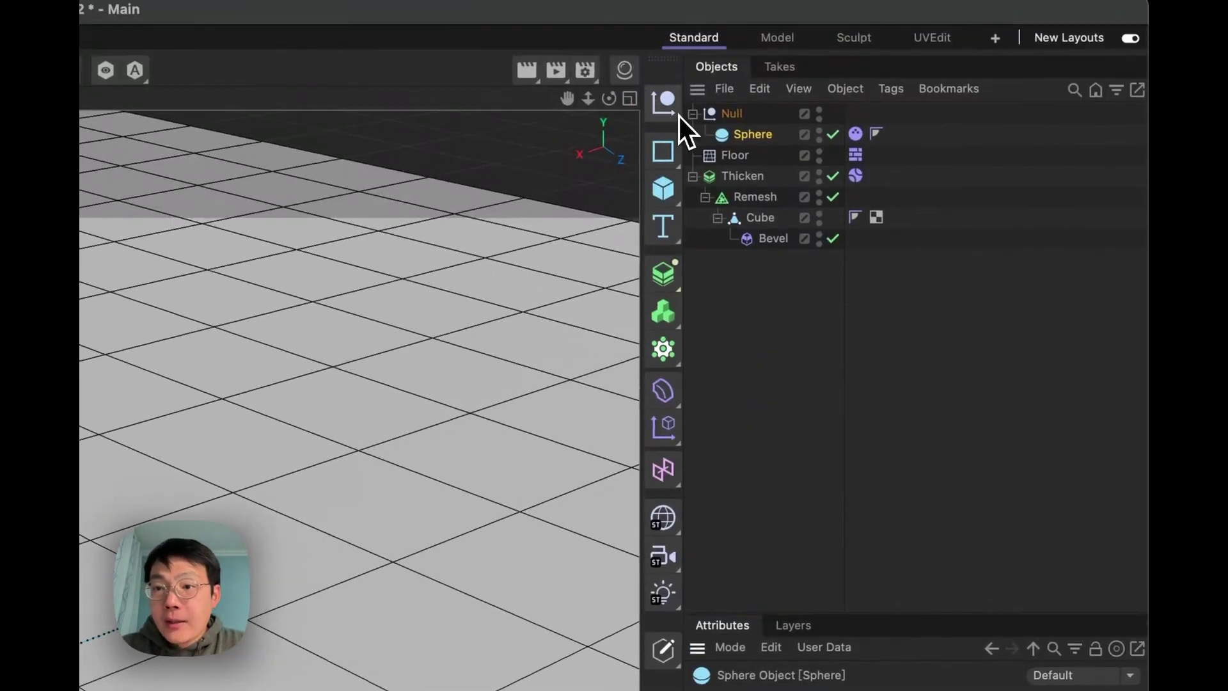
{"action": "left_click", "coordinate": [729, 113]}
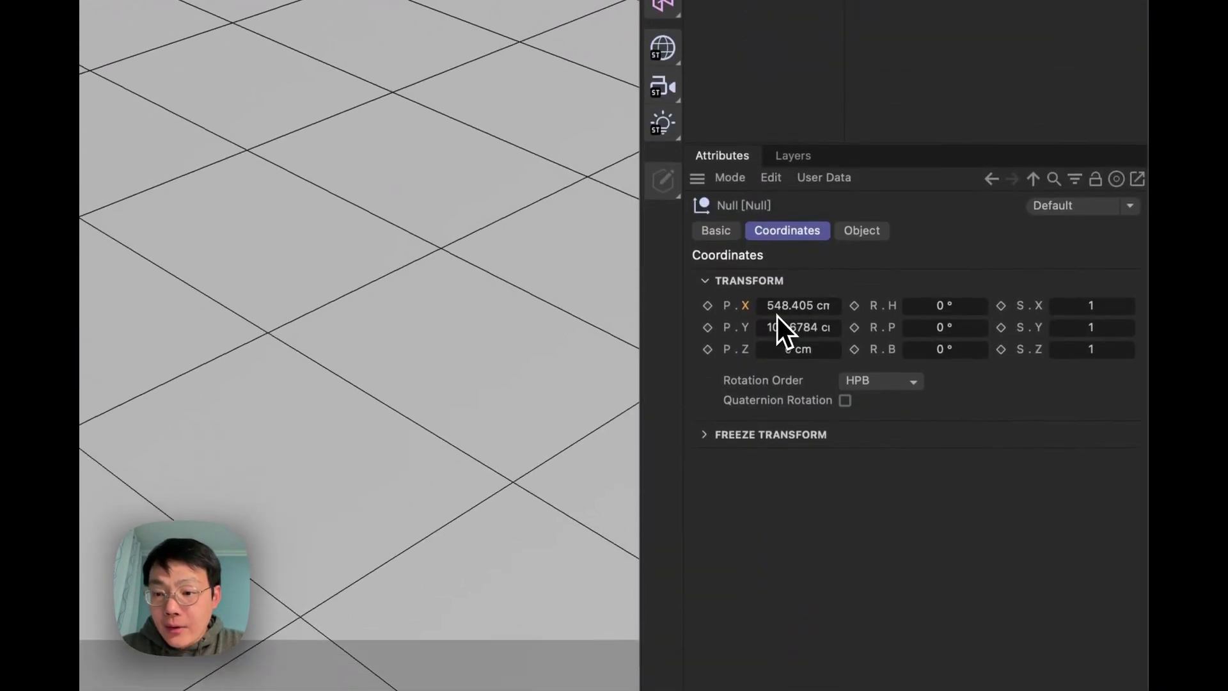
{"action": "right_click", "coordinate": [746, 255]}
{"action": "mouse_move", "coordinate": [845, 298]}
{"action": "left_click", "coordinate": [1010, 442]}
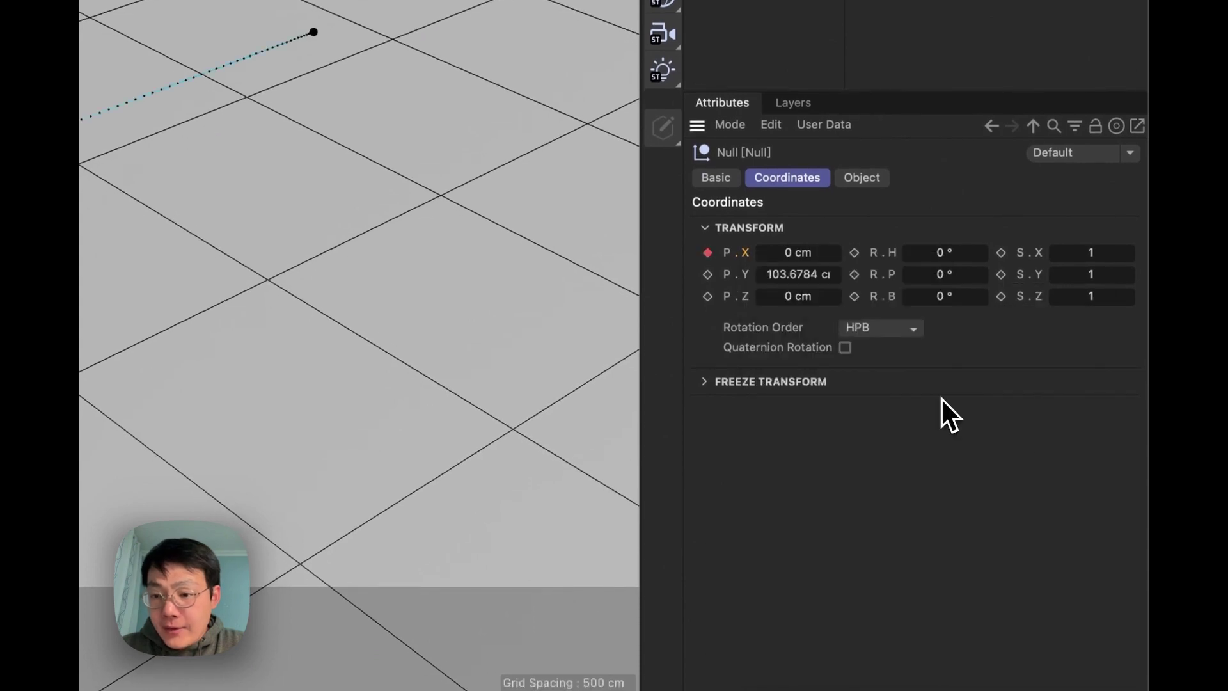
Delete the X position animation track from the Sphere.
{"action": "left_click", "coordinate": [738, 174]}
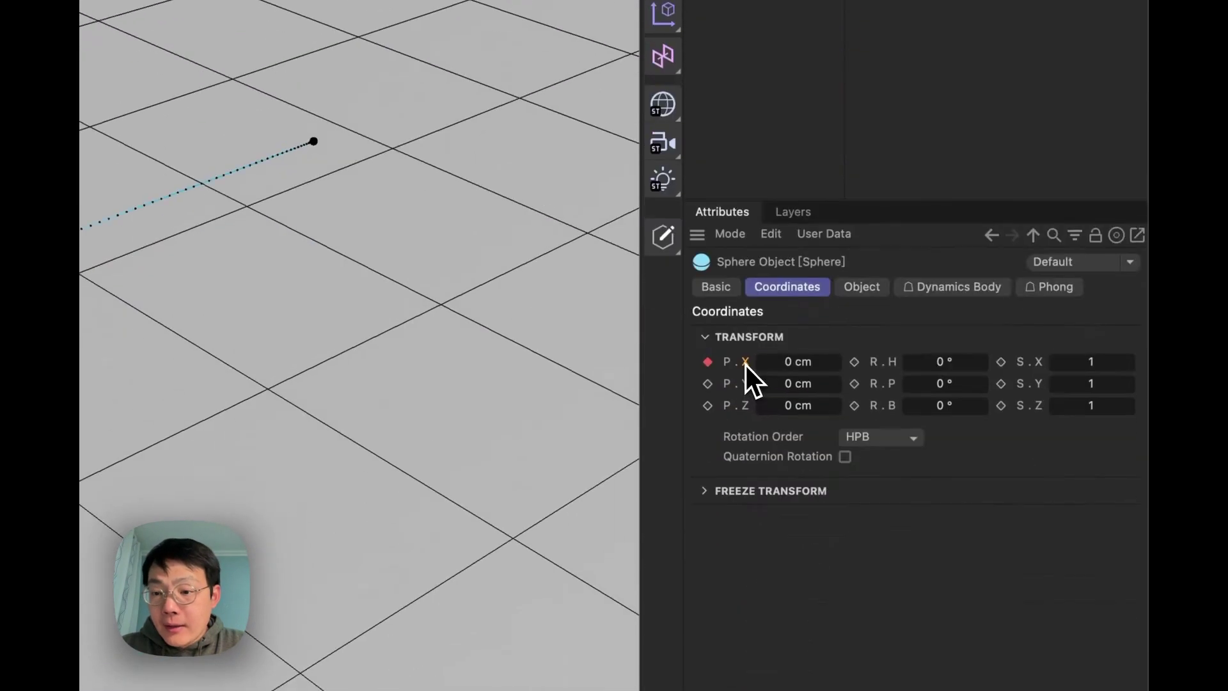
{"action": "right_click", "coordinate": [744, 249]}
{"action": "mouse_move", "coordinate": [832, 288]}
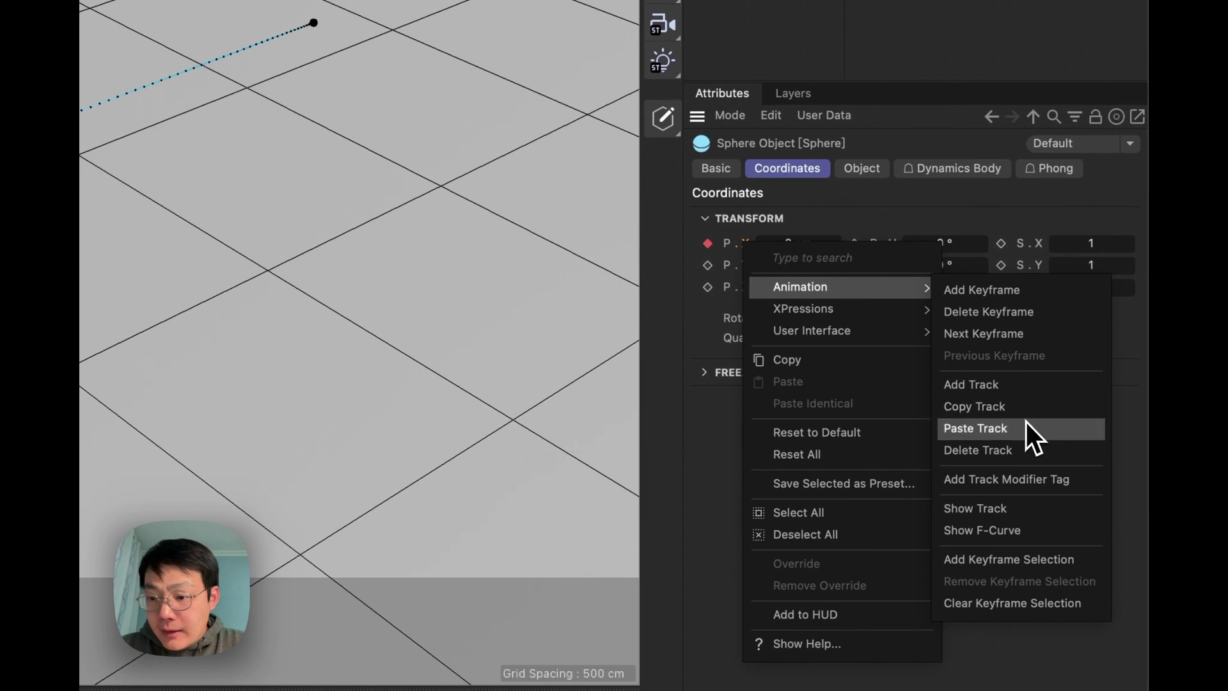
{"action": "left_click", "coordinate": [1015, 446]}
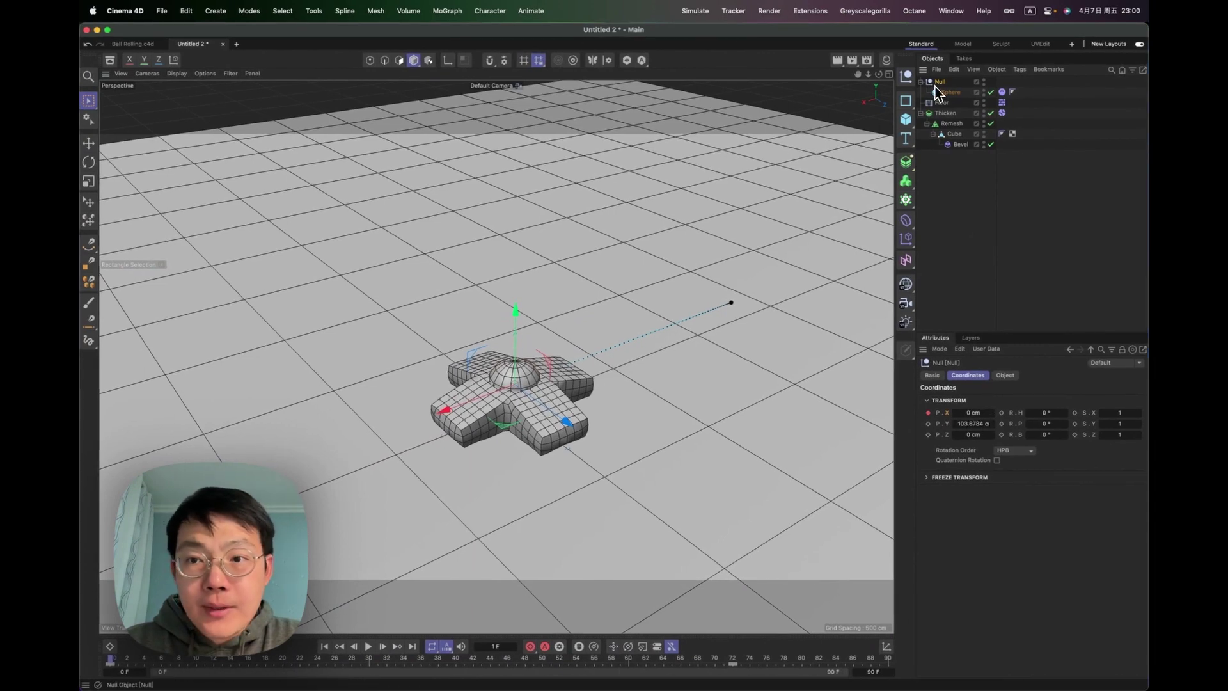
Drag the ball along X away from the cross pad, then reselect the Sphere.
{"action": "left_click_drag", "start_coordinate": [445, 408], "coordinate": [302, 438]}
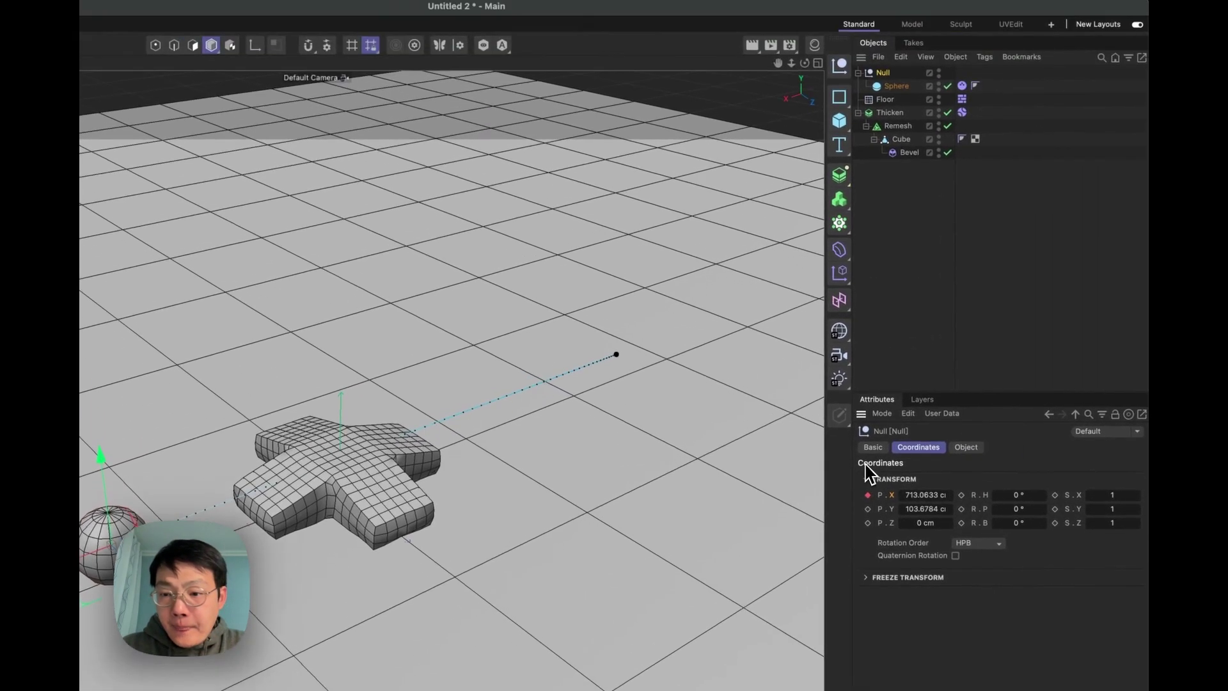
{"action": "left_click", "coordinate": [1044, 95]}
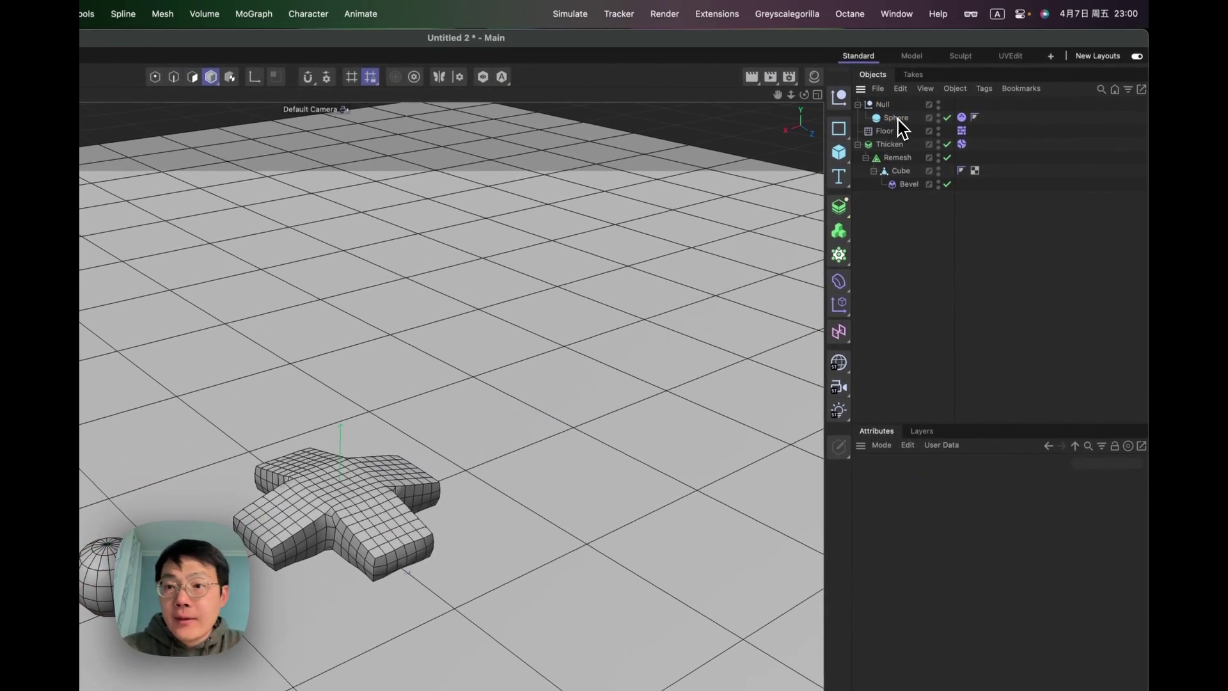
{"action": "left_click", "coordinate": [889, 118]}
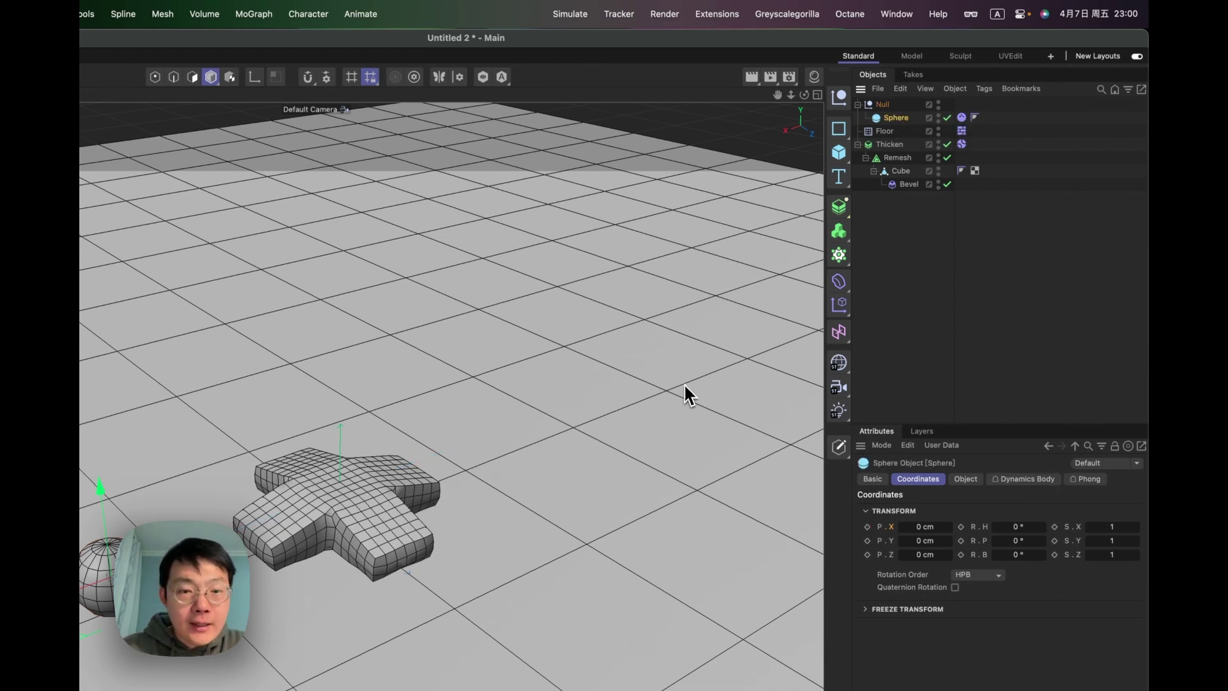
At the Null's end keyframe, move its X position closer to the cross, then rewind.
{"action": "left_click", "coordinate": [893, 106]}
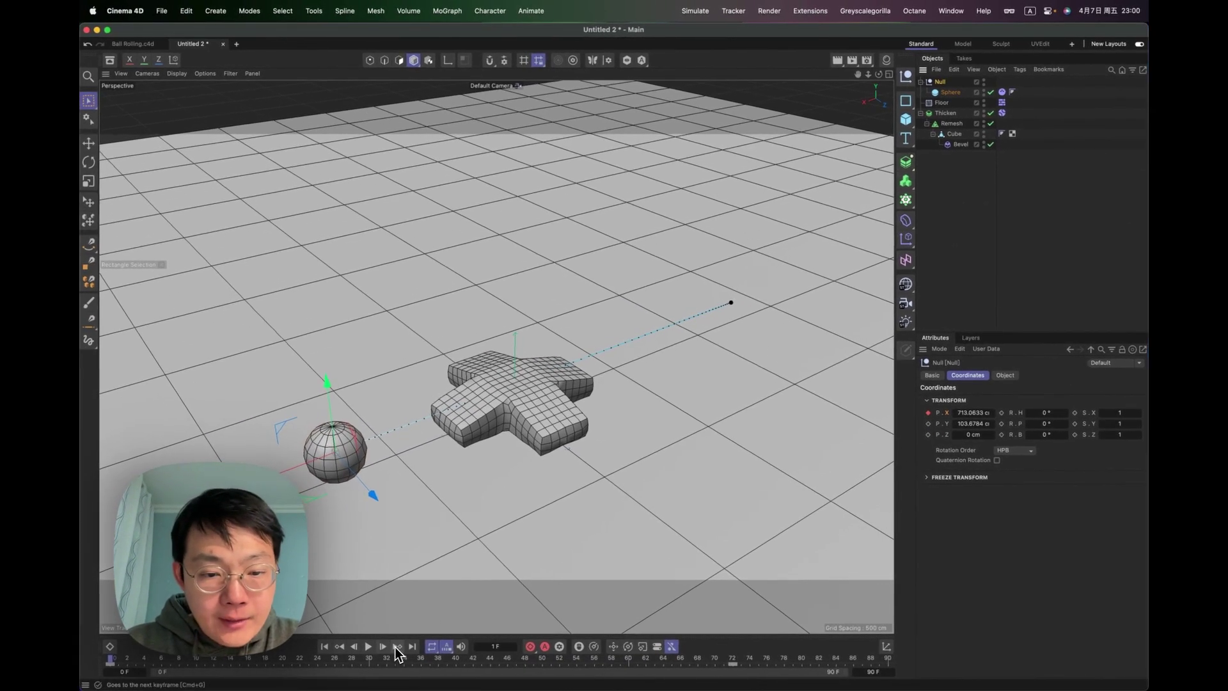
{"action": "left_click", "coordinate": [397, 647]}
{"action": "left_click_drag", "start_coordinate": [690, 318], "coordinate": [613, 350]}
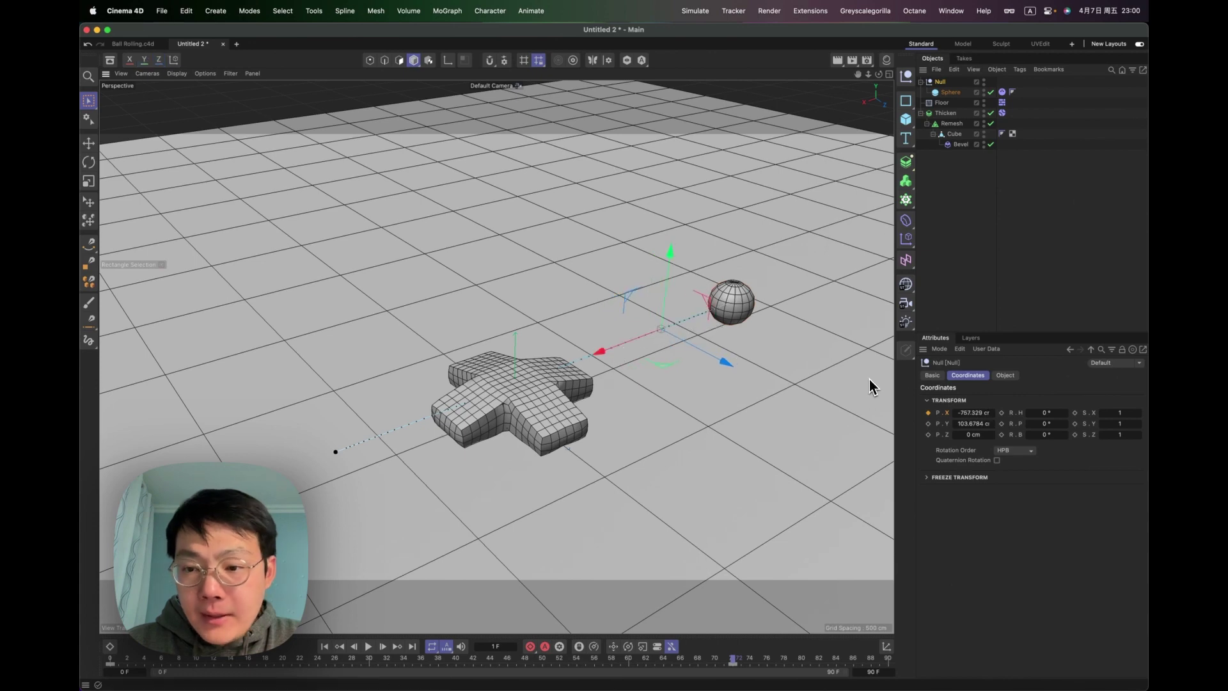
{"action": "left_click", "coordinate": [325, 647]}
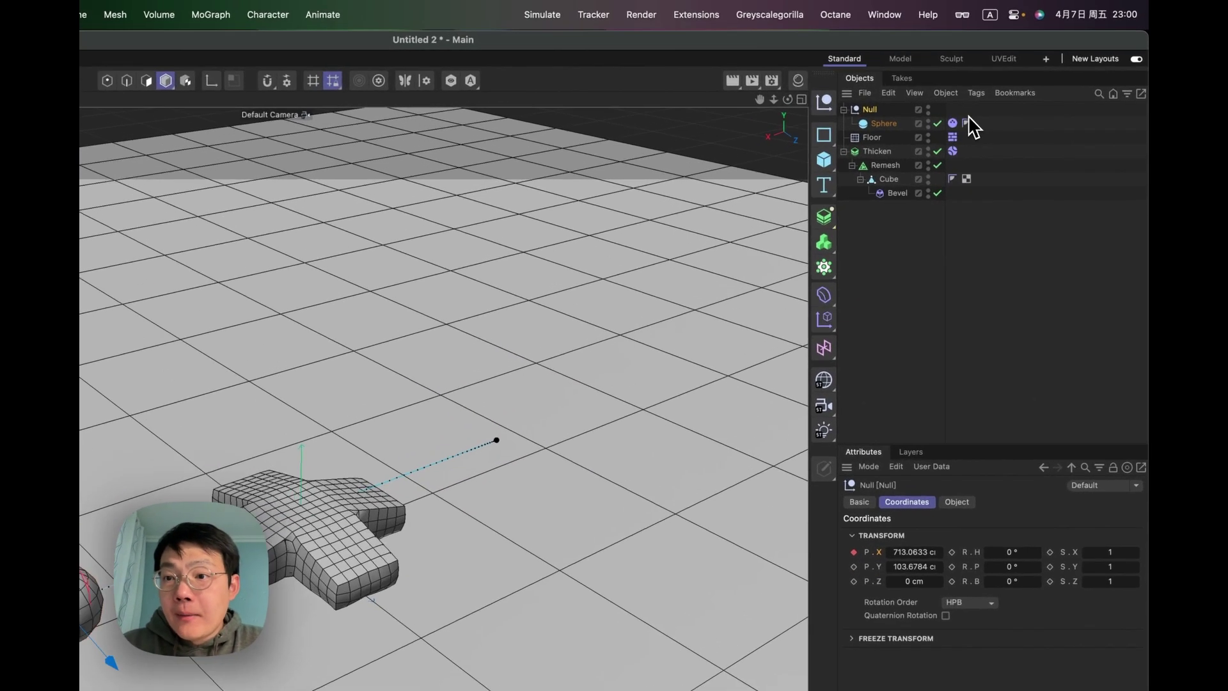
Open the Sphere's dynamics body, play the animation, and extend the timeline to 150 frames.
{"action": "left_click", "coordinate": [1002, 92]}
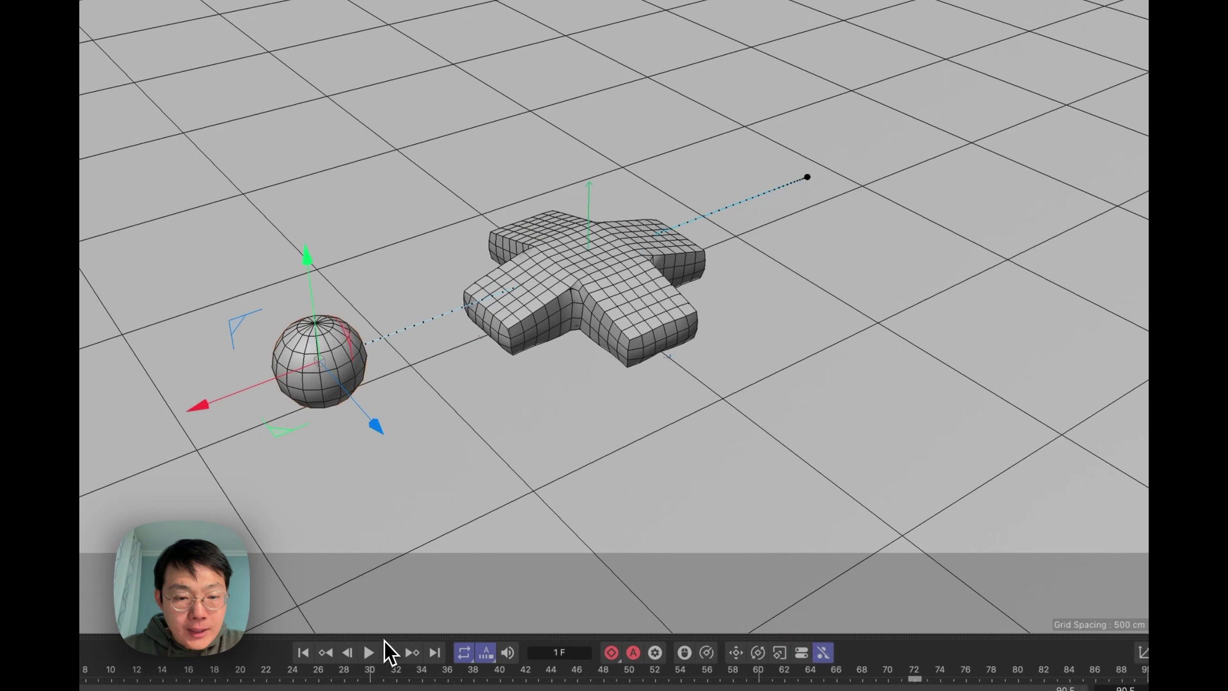
{"action": "left_click", "coordinate": [384, 649]}
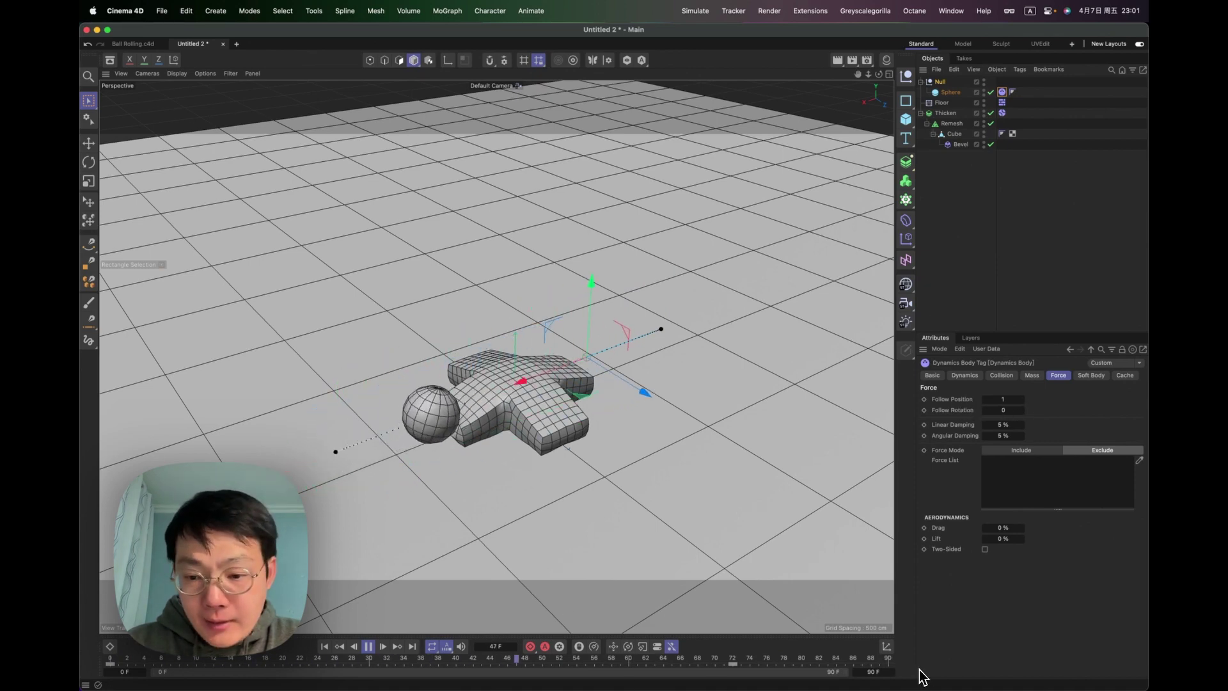
{"action": "left_click", "coordinate": [869, 673]}
{"action": "left_click_drag", "start_coordinate": [869, 672], "coordinate": [871, 675]}
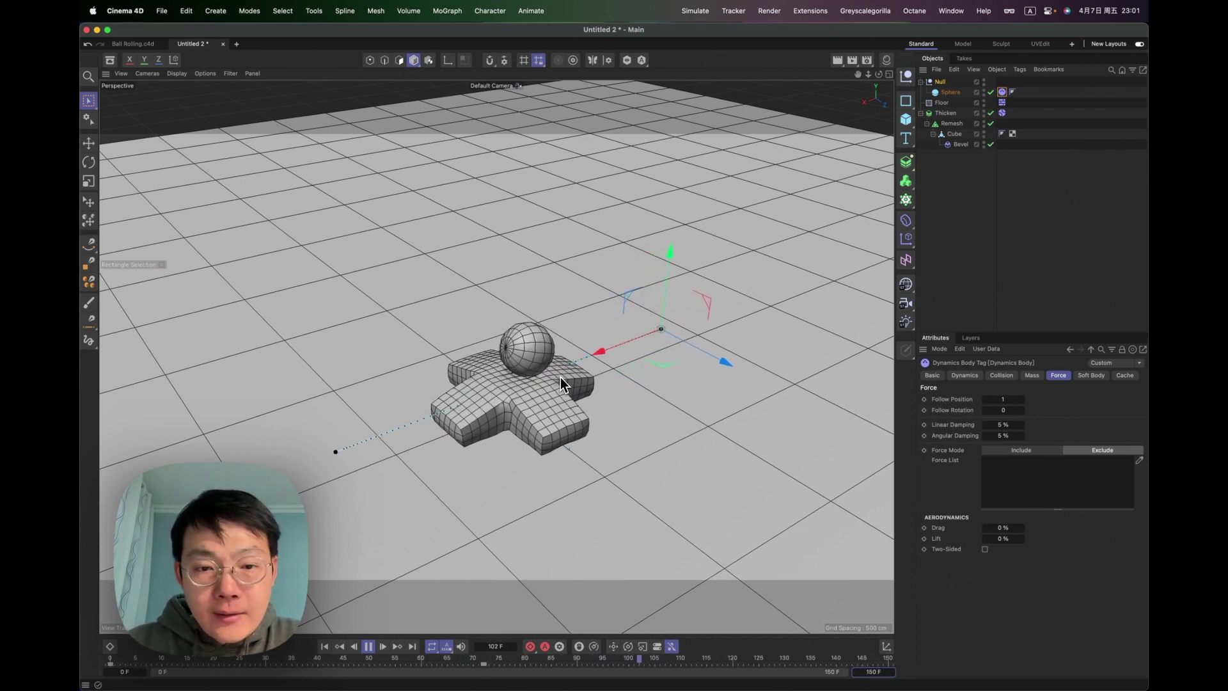
Rewind, move Remesh above Thicken at top level, and transfer the dynamics body tag onto Remesh.
{"action": "left_click", "coordinate": [324, 646]}
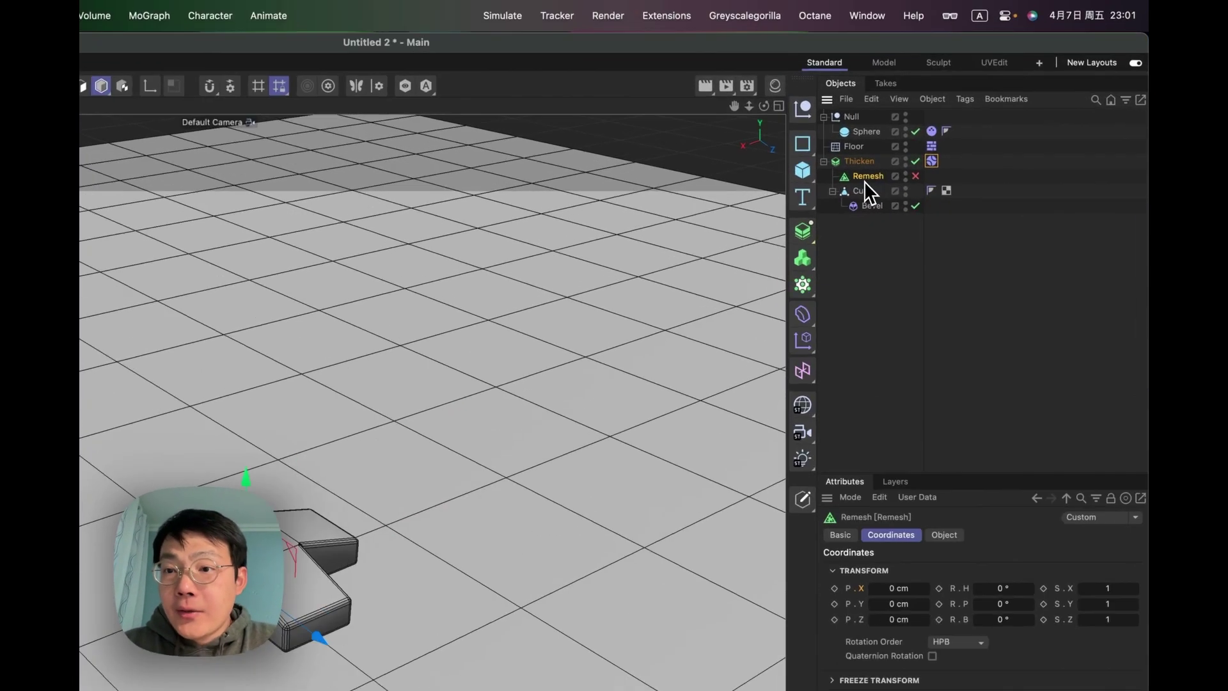
{"action": "left_click_drag", "start_coordinate": [950, 125], "coordinate": [954, 108]}
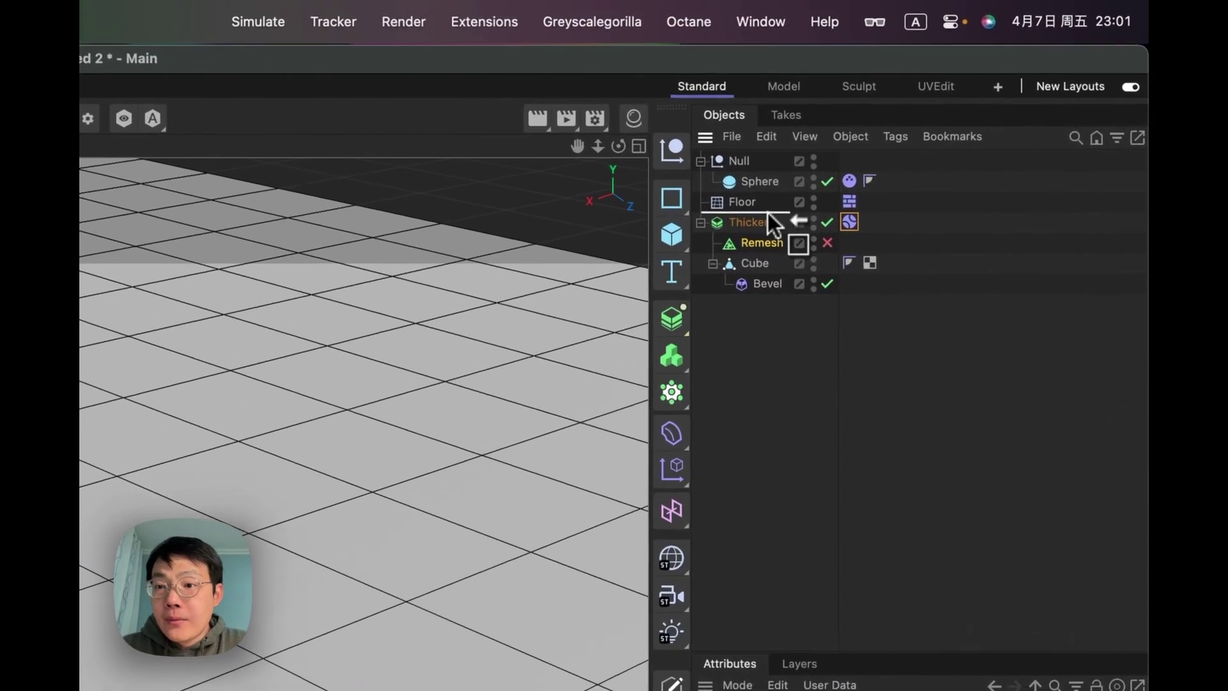
{"action": "left_click_drag", "start_coordinate": [767, 214], "coordinate": [758, 228]}
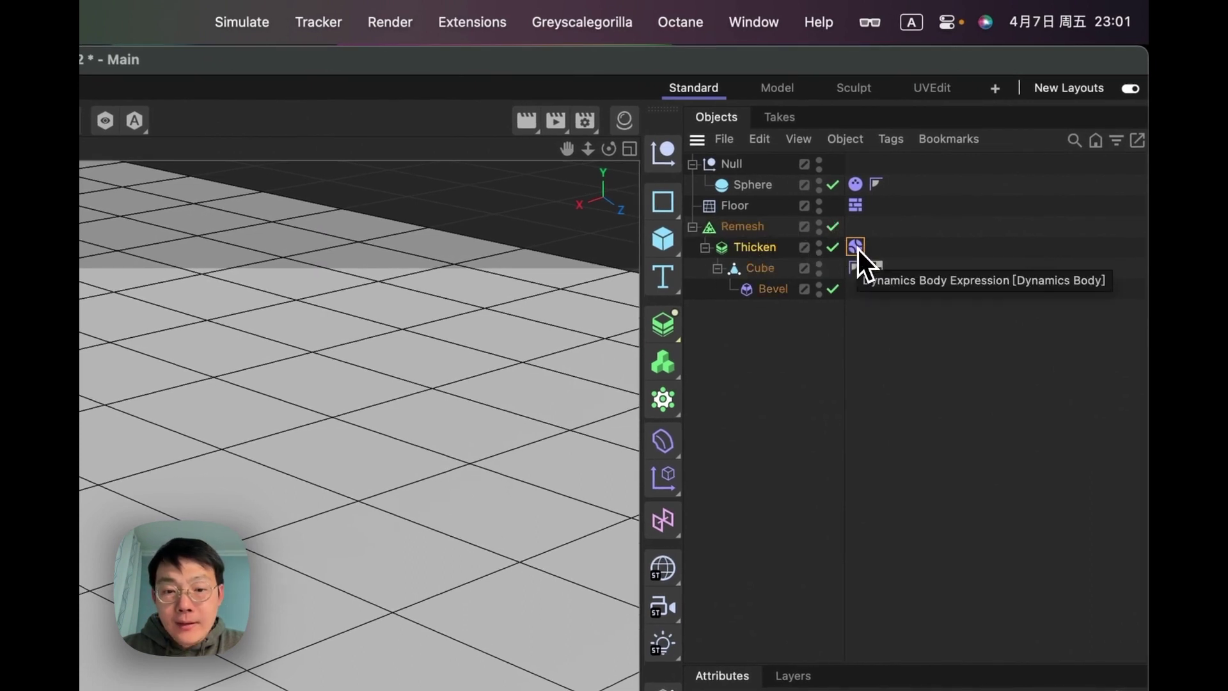
{"action": "left_click_drag", "start_coordinate": [857, 249], "coordinate": [857, 227]}
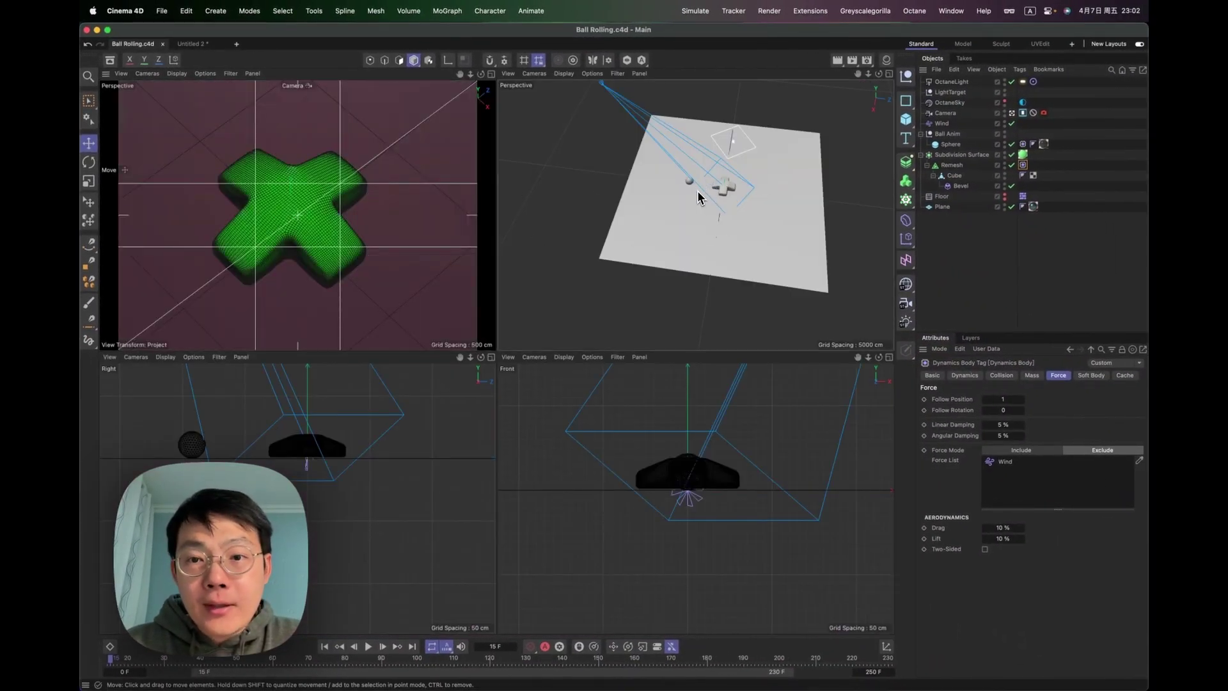
Inspect the reference scene's Plane, Sphere, Ball Anim null and pad dynamics Force settings.
{"action": "left_click_drag", "start_coordinate": [718, 197], "coordinate": [628, 279], "text": "alt"}
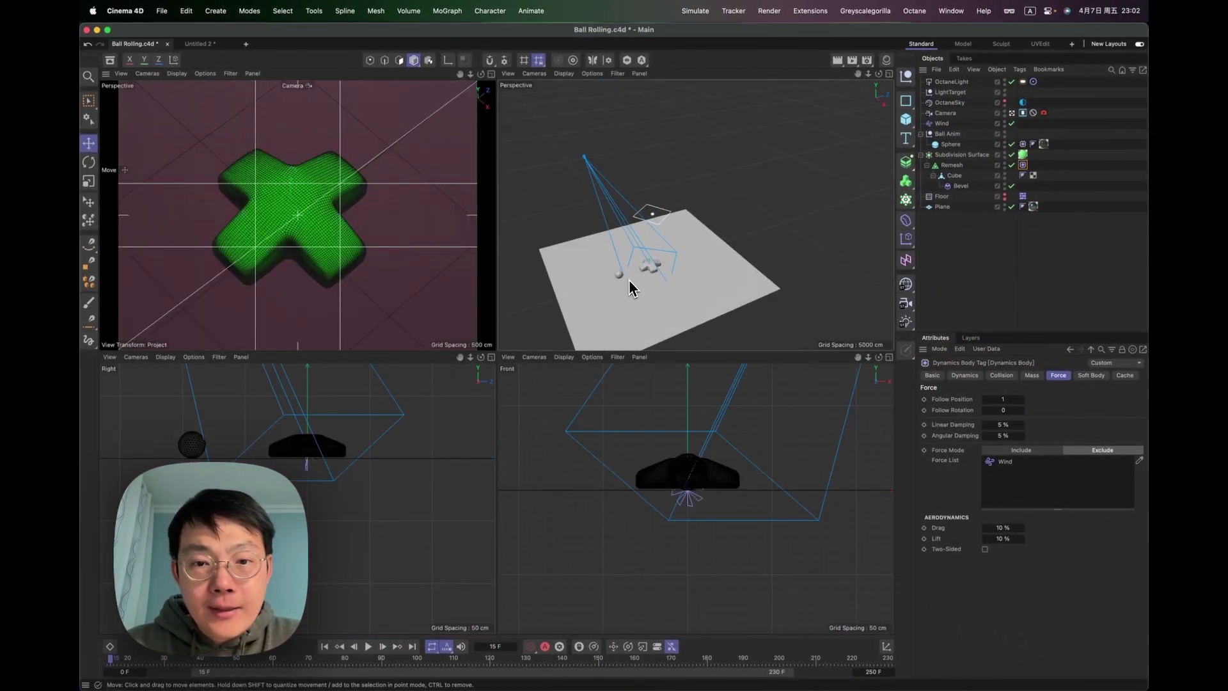
{"action": "scroll", "coordinate": [630, 280], "scroll_direction": "up", "scroll_amount": 5}
{"action": "left_click", "coordinate": [607, 277]}
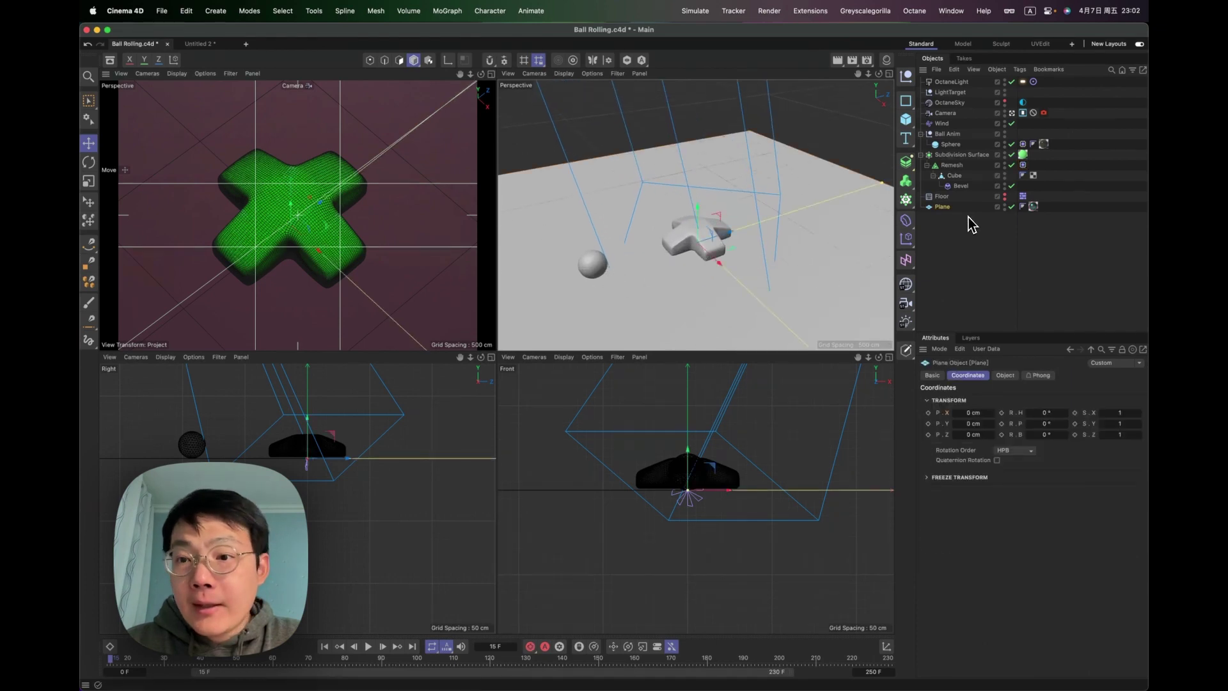
{"action": "left_click", "coordinate": [594, 276]}
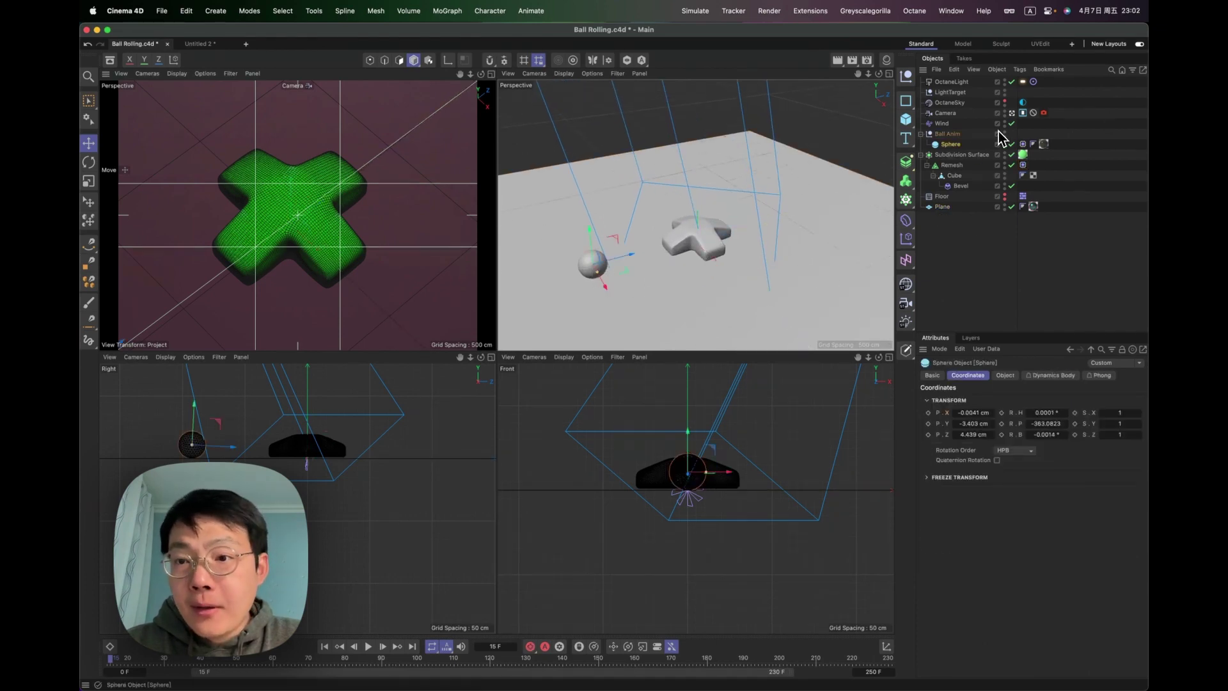
{"action": "left_click", "coordinate": [950, 135]}
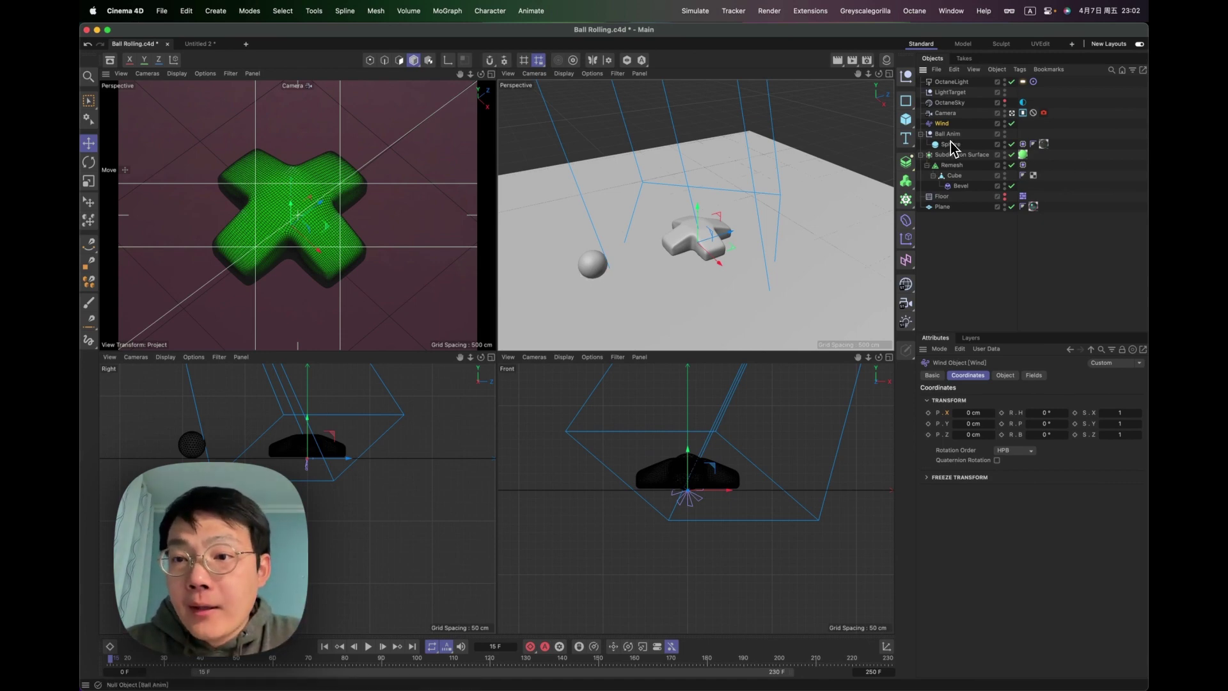
{"action": "left_click", "coordinate": [953, 165]}
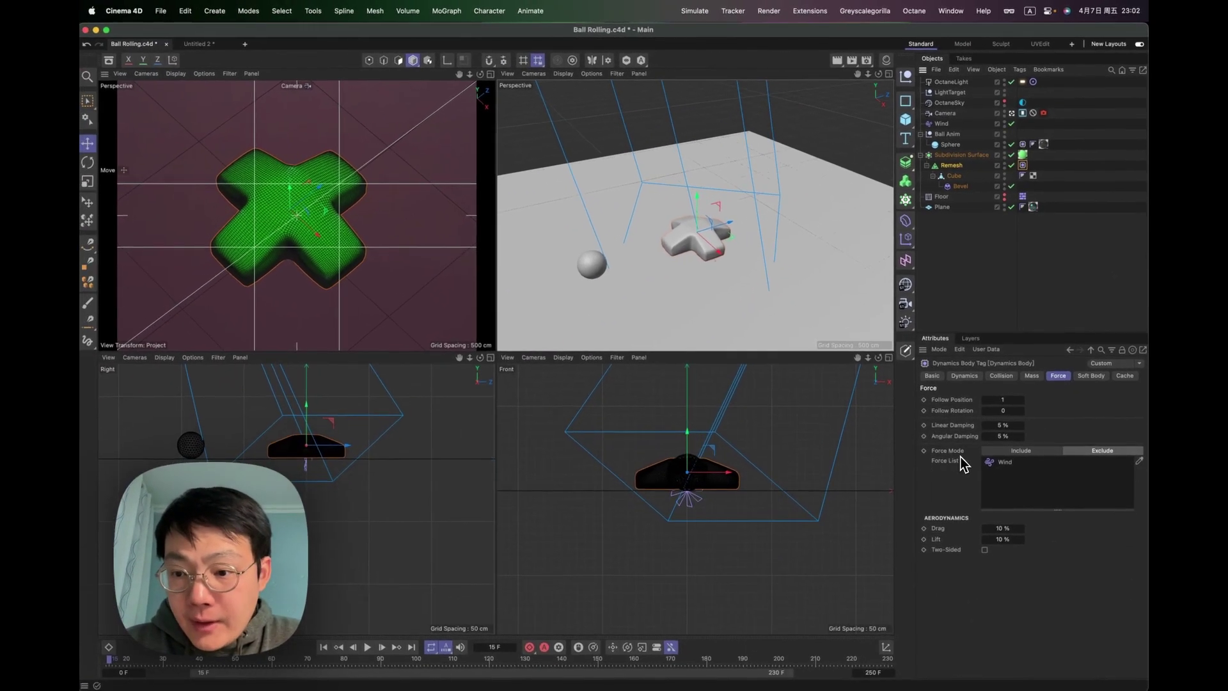
{"action": "left_click", "coordinate": [1094, 459]}
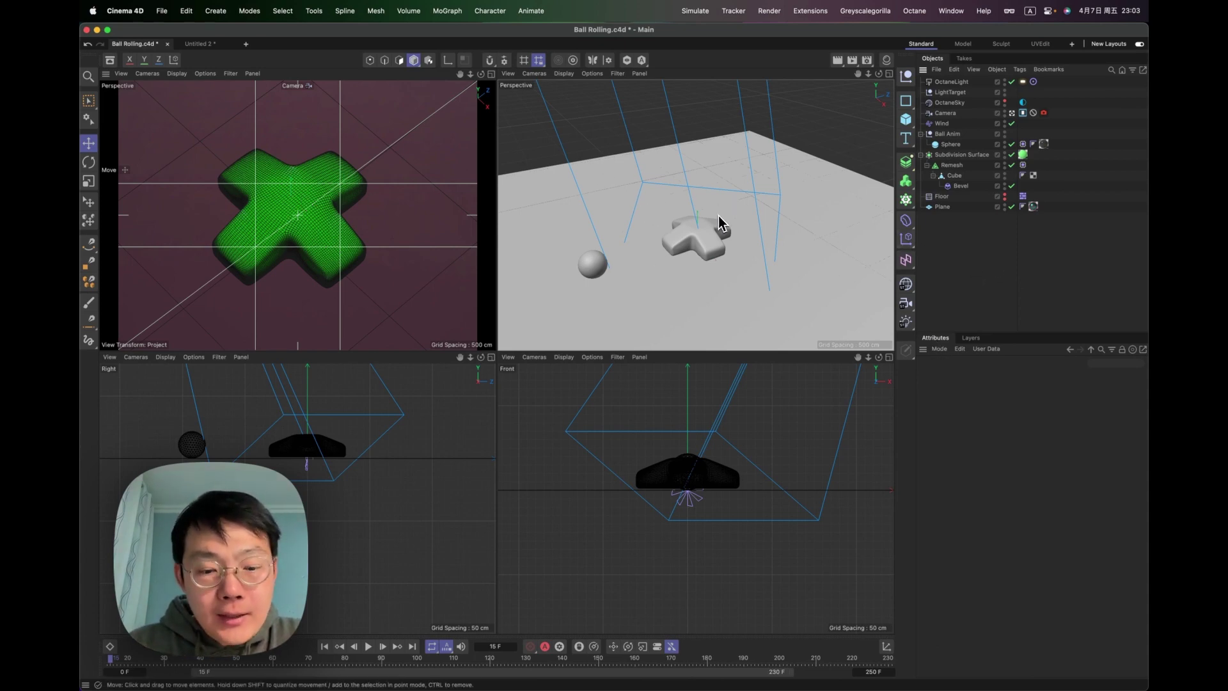
Zoom out over the floor, maximize the perspective view, and view the dynamics body Mass settings.
{"action": "scroll", "coordinate": [719, 219], "scroll_direction": "down", "scroll_amount": 5}
{"action": "left_click_drag", "start_coordinate": [719, 220], "coordinate": [698, 234], "text": "alt"}
{"action": "scroll", "coordinate": [697, 235], "scroll_direction": "up", "scroll_amount": 4}
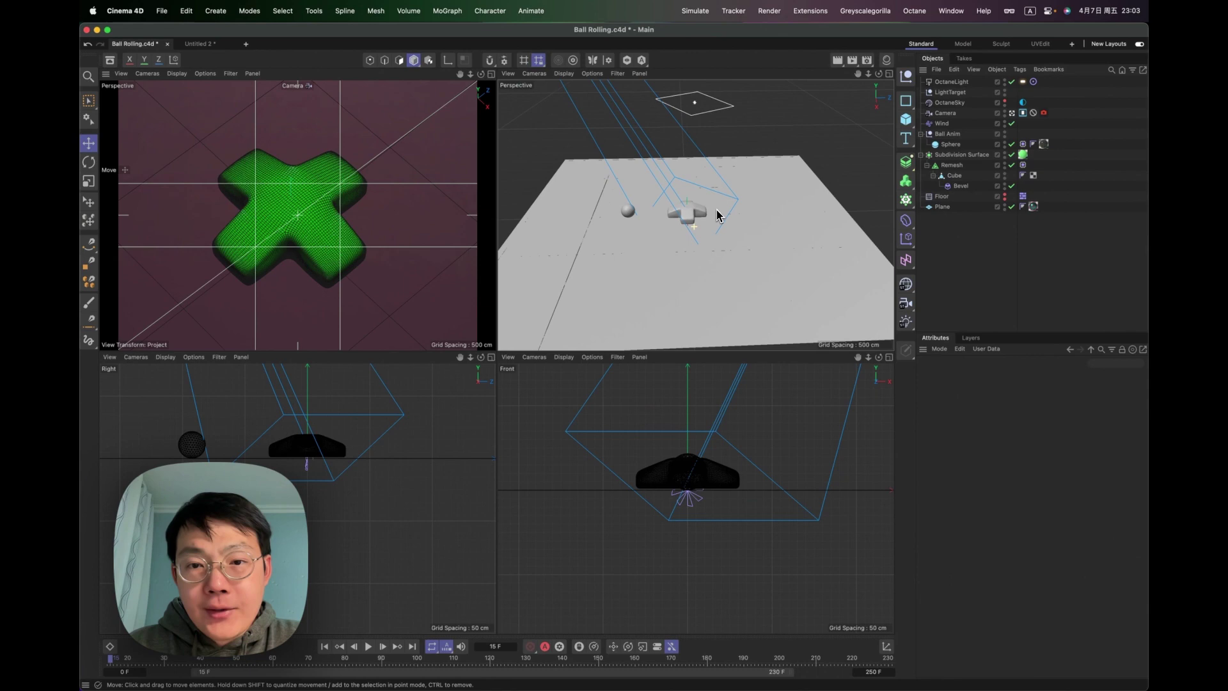
{"action": "middle_click", "coordinate": [299, 187]}
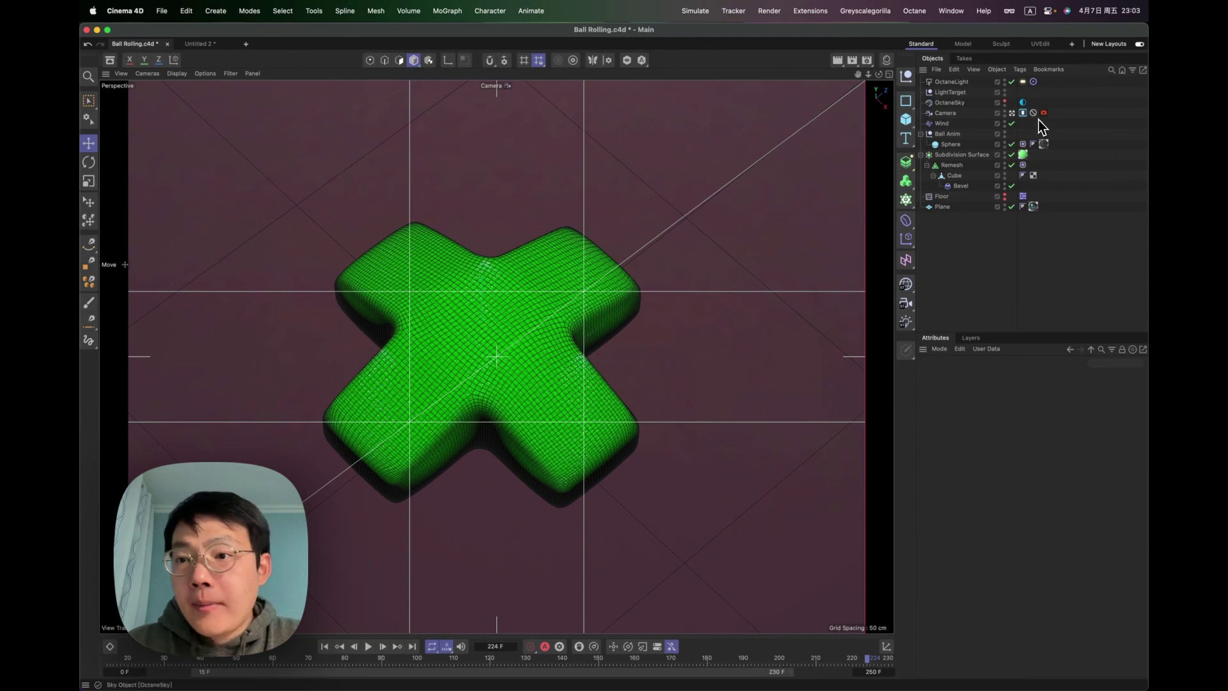
{"action": "left_click", "coordinate": [1022, 143]}
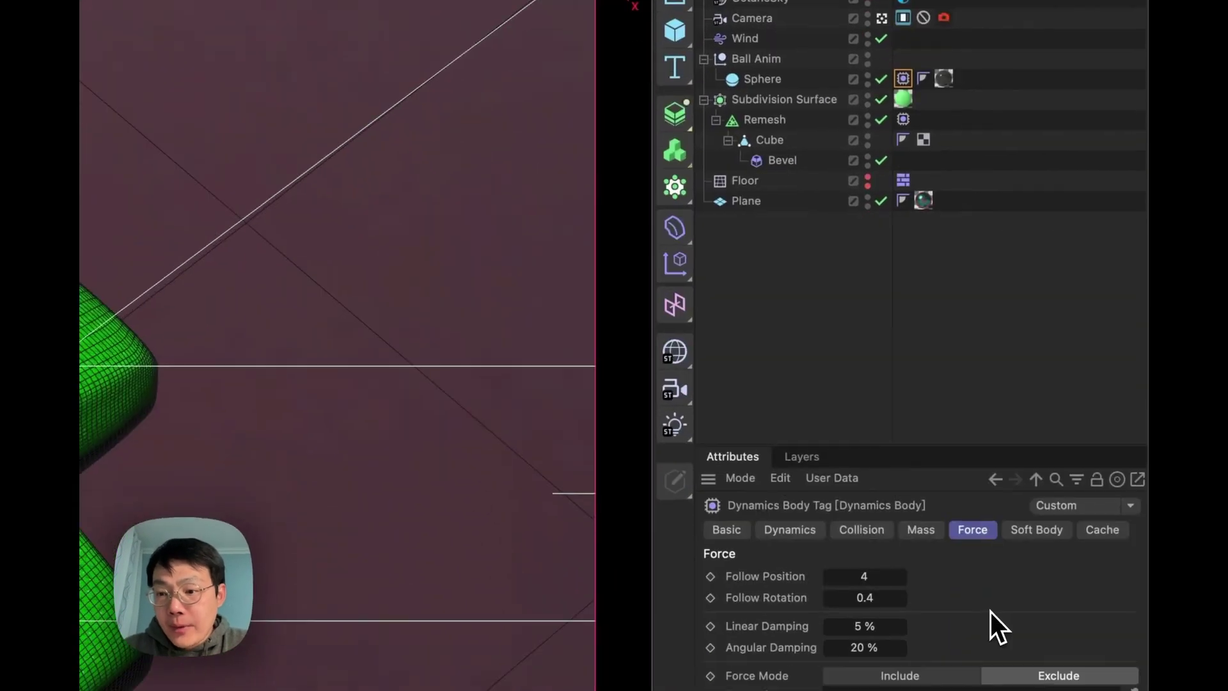
{"action": "left_click", "coordinate": [917, 354]}
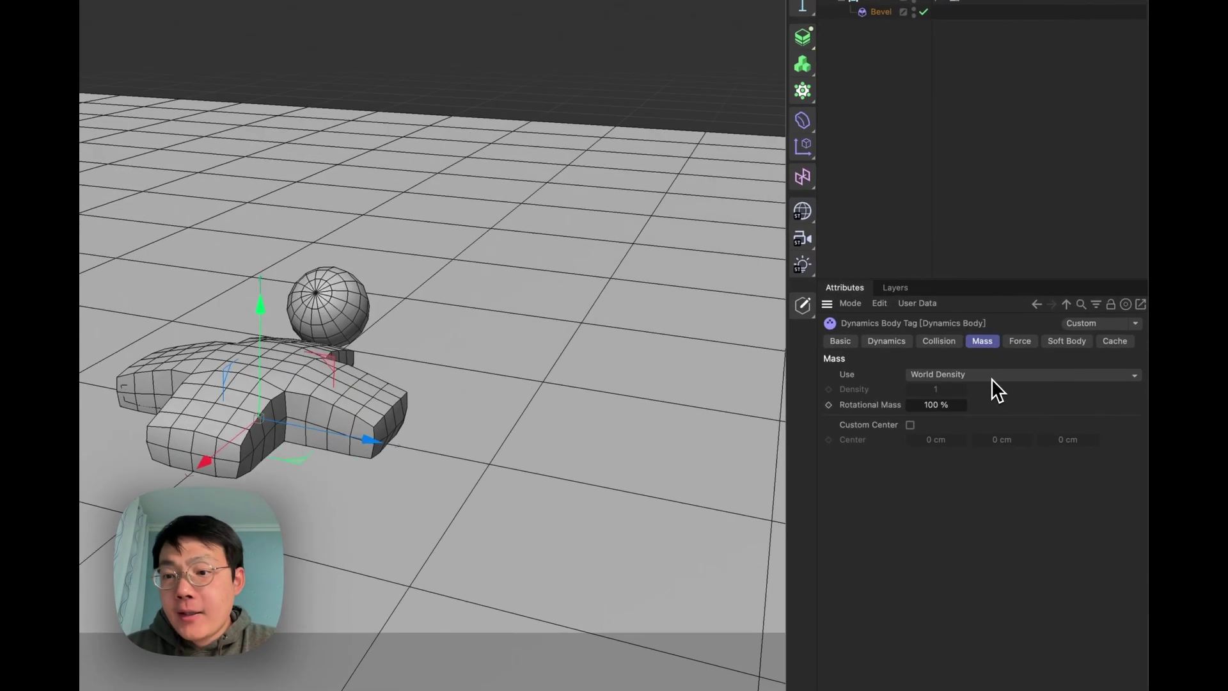
Set the cross pad's dynamics body mass to Custom Density 5 and play the simulation from the start.
{"action": "left_click", "coordinate": [1029, 398]}
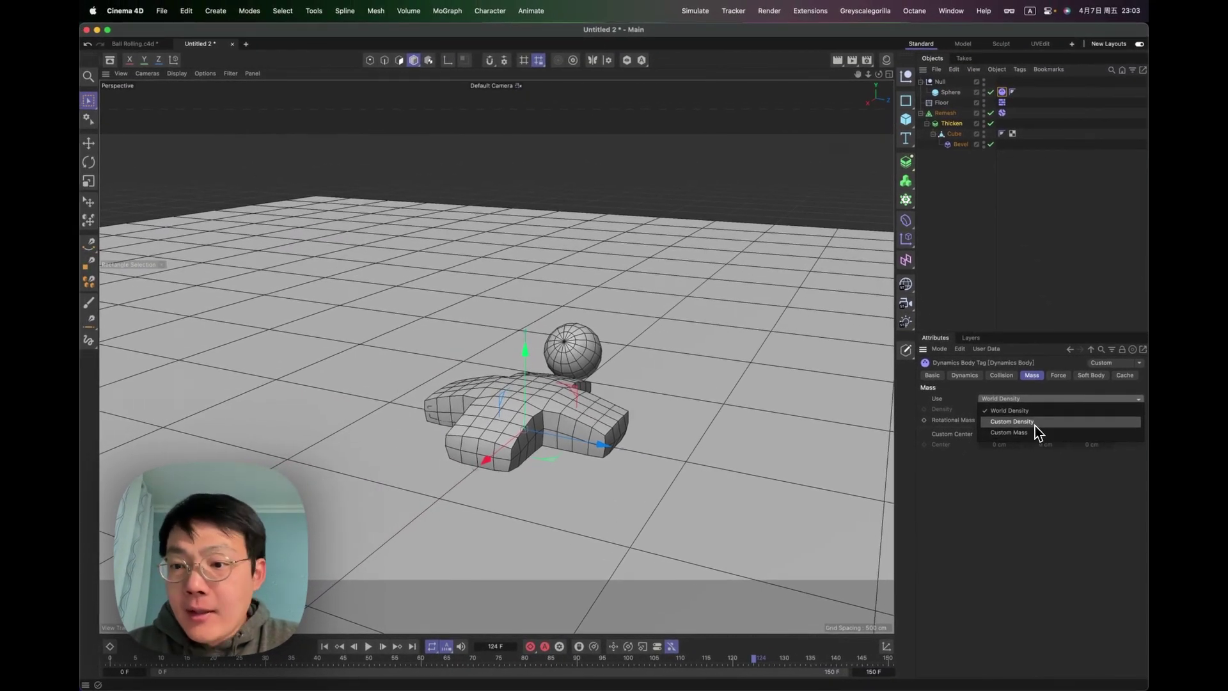
{"action": "left_click", "coordinate": [1023, 421]}
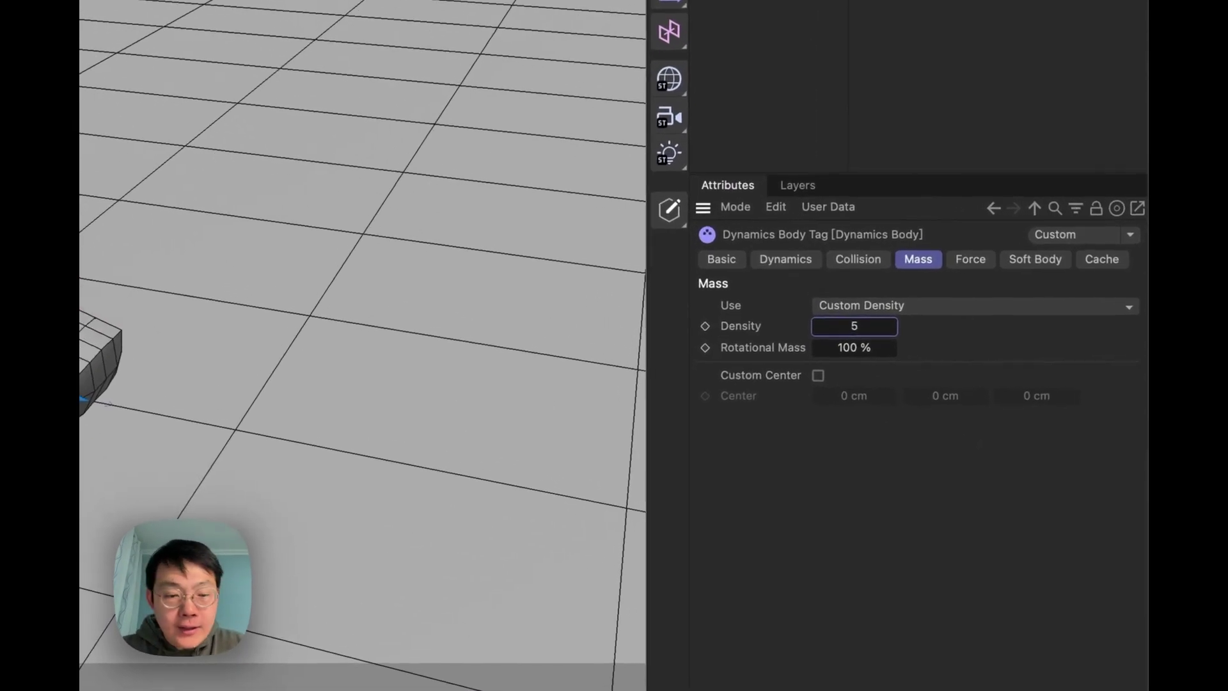
{"action": "left_click", "coordinate": [368, 647]}
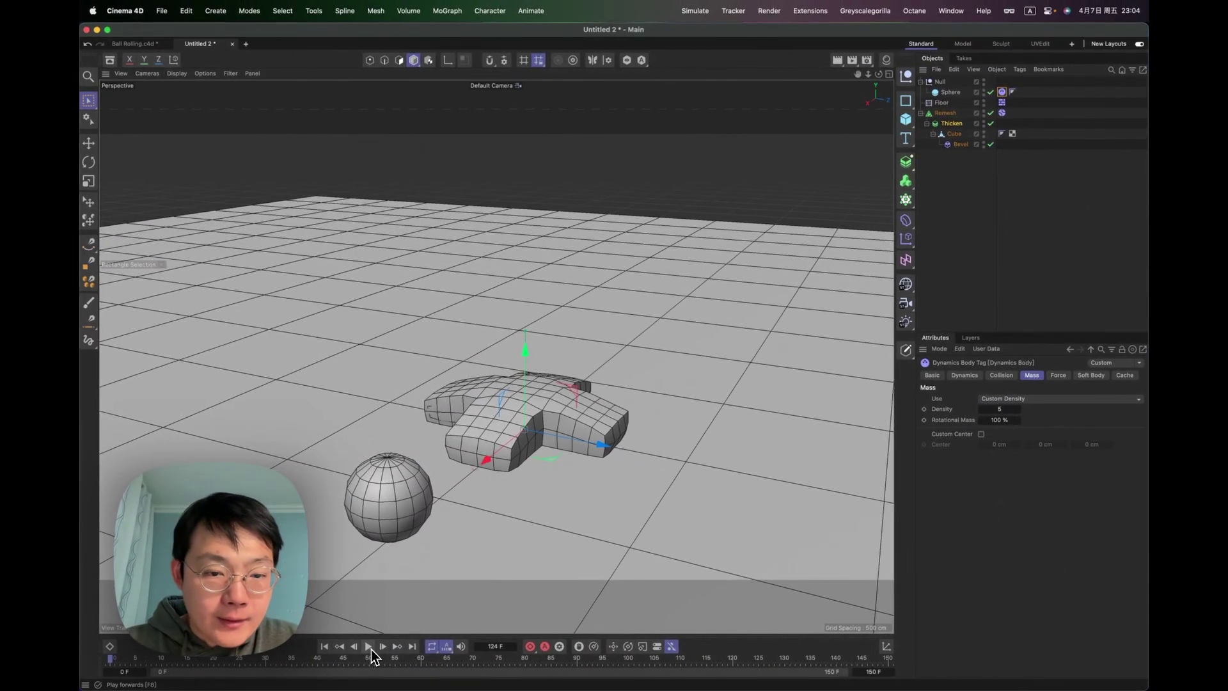
{"action": "left_click", "coordinate": [368, 647]}
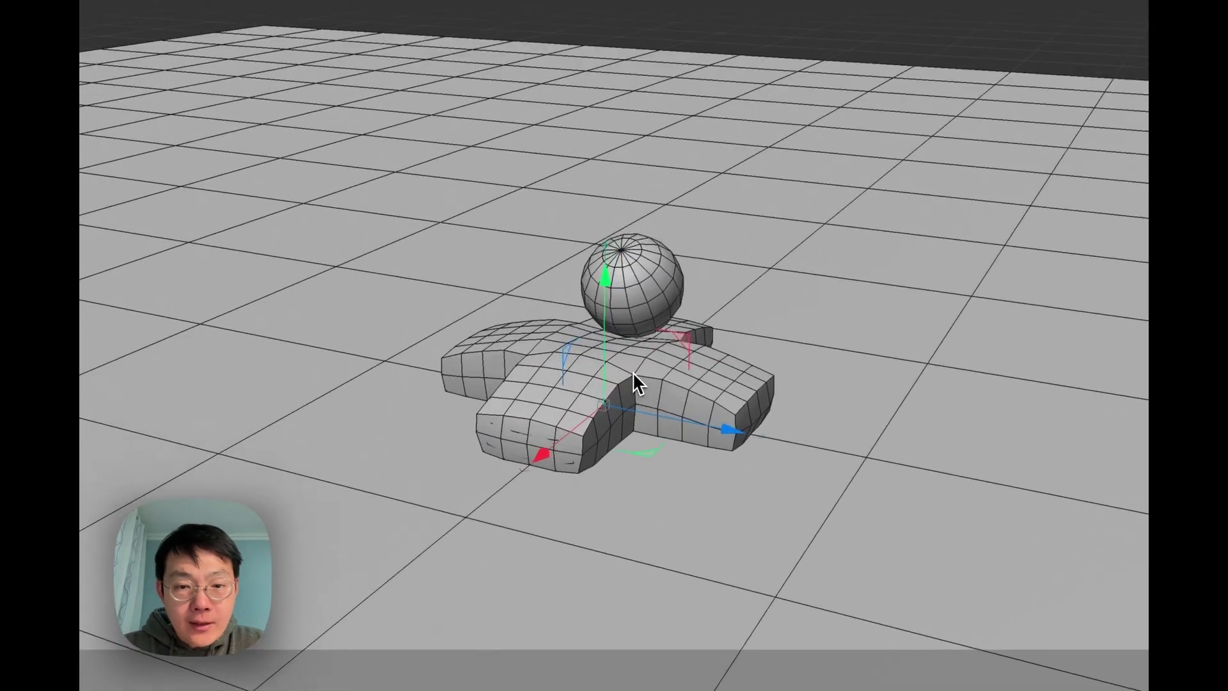
Select the Sphere under its Null and show its dynamics Force settings: Follow Position 1, Follow Rotation 0.
{"action": "left_click_drag", "start_coordinate": [536, 419], "coordinate": [478, 403], "text": "alt"}
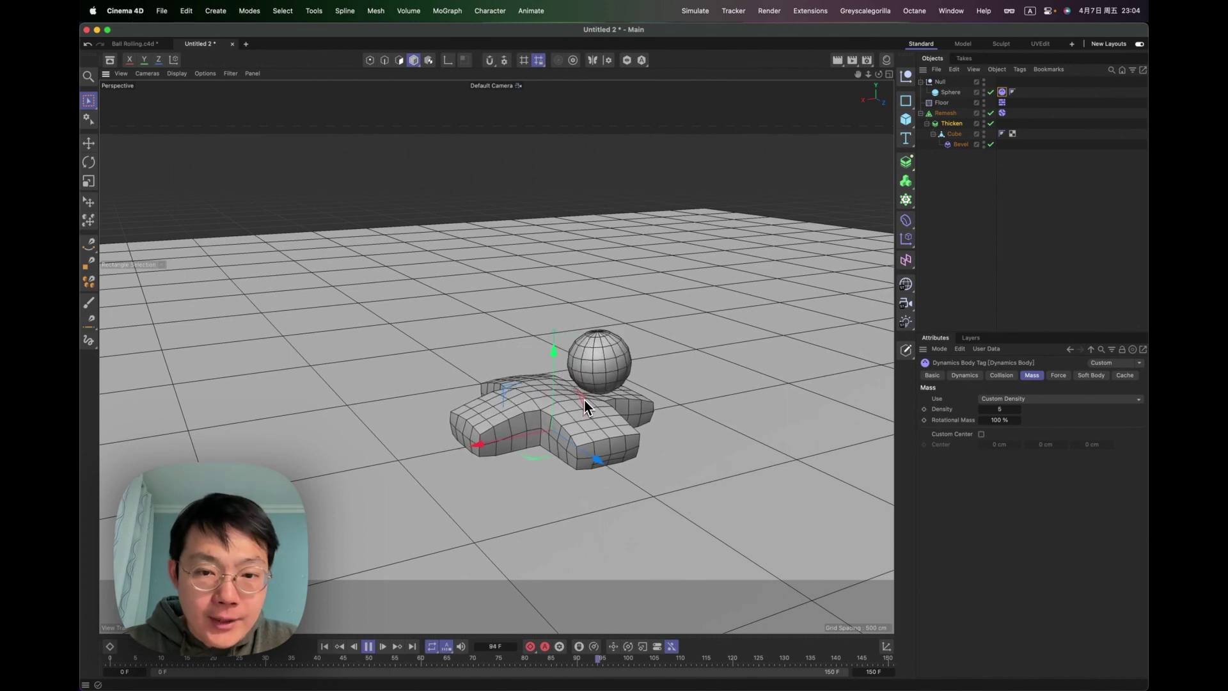
{"action": "left_click", "coordinate": [940, 82]}
{"action": "left_click", "coordinate": [953, 92]}
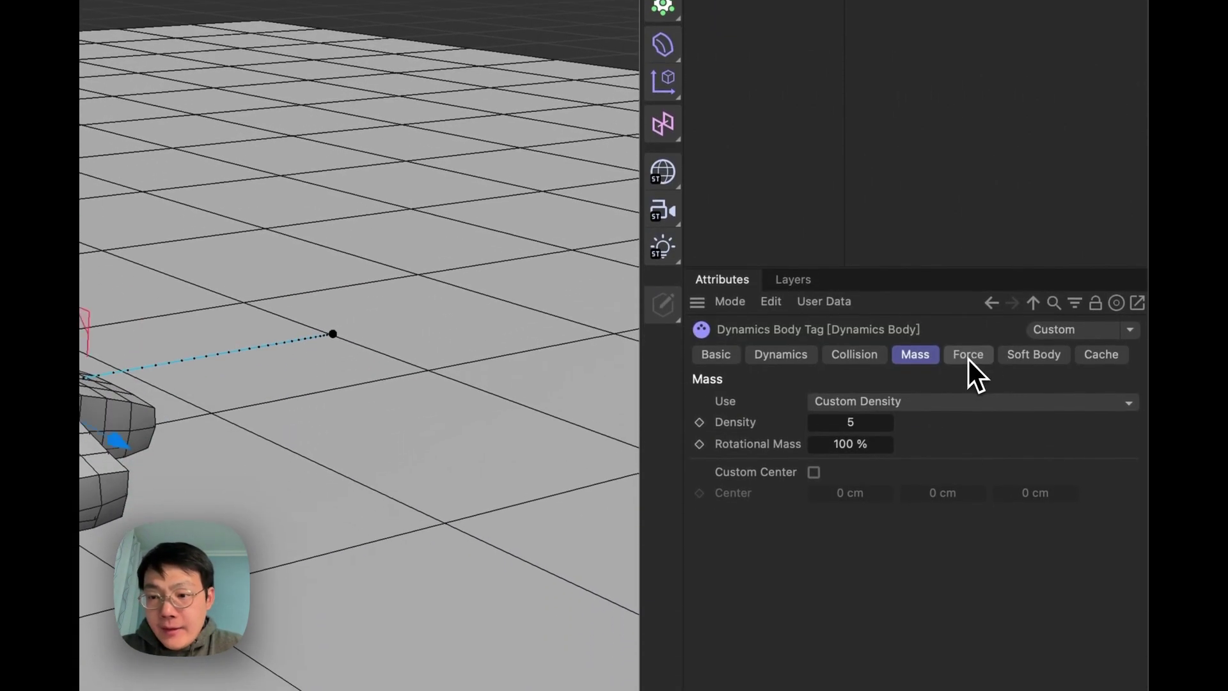
{"action": "left_click", "coordinate": [967, 345]}
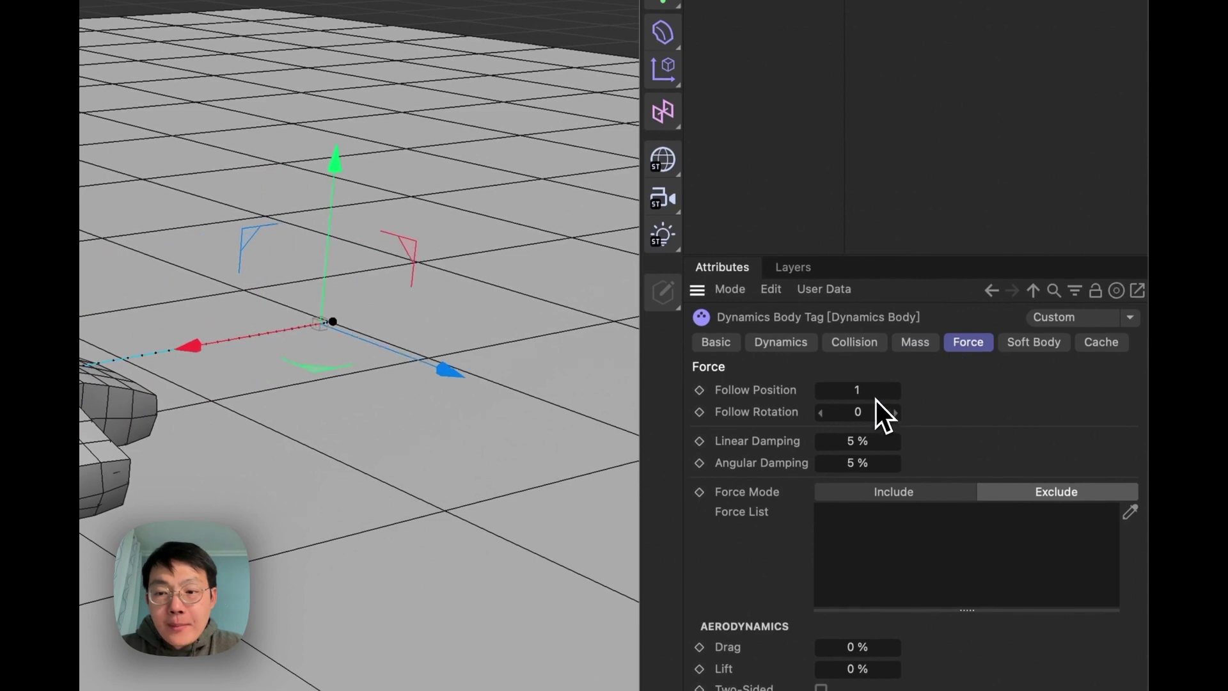